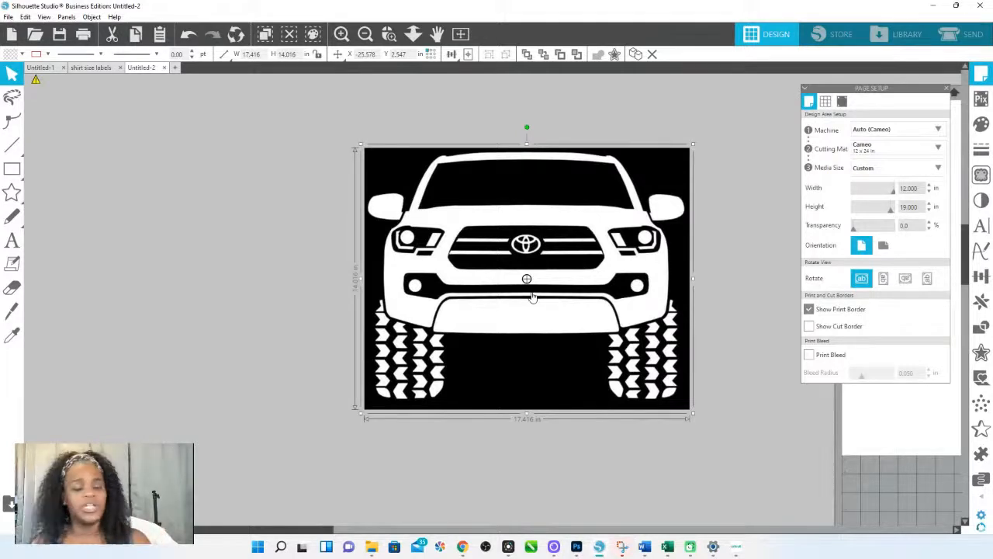
Duplicate the truck image and place the original and the copy side by side
right_click(513, 187)
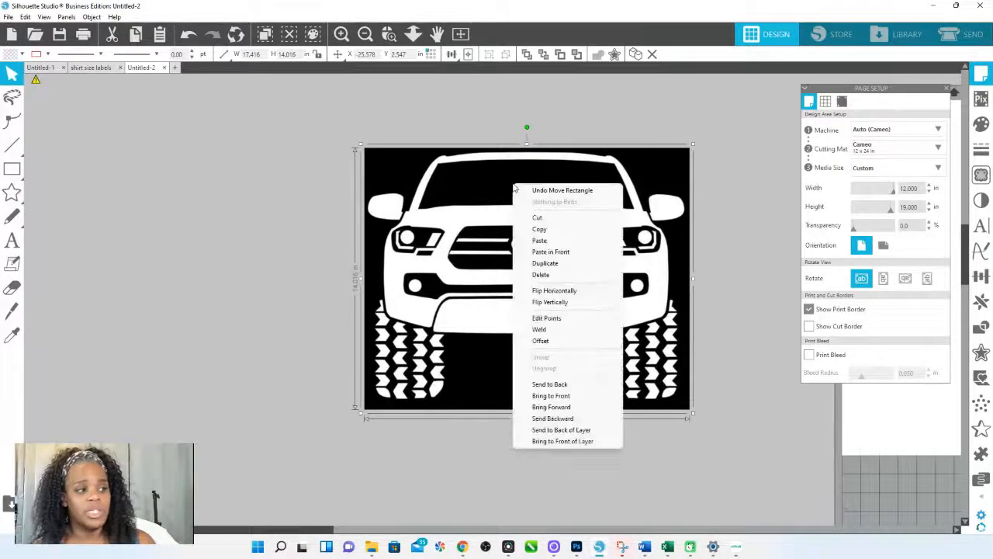
click(545, 263)
drag(544, 263, 233, 261)
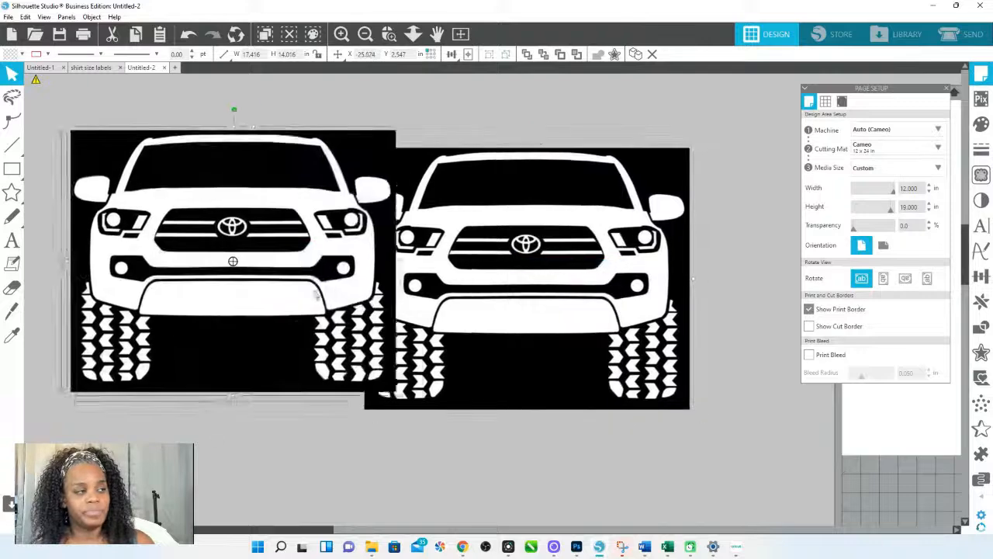
drag(316, 293, 295, 302)
click(556, 254)
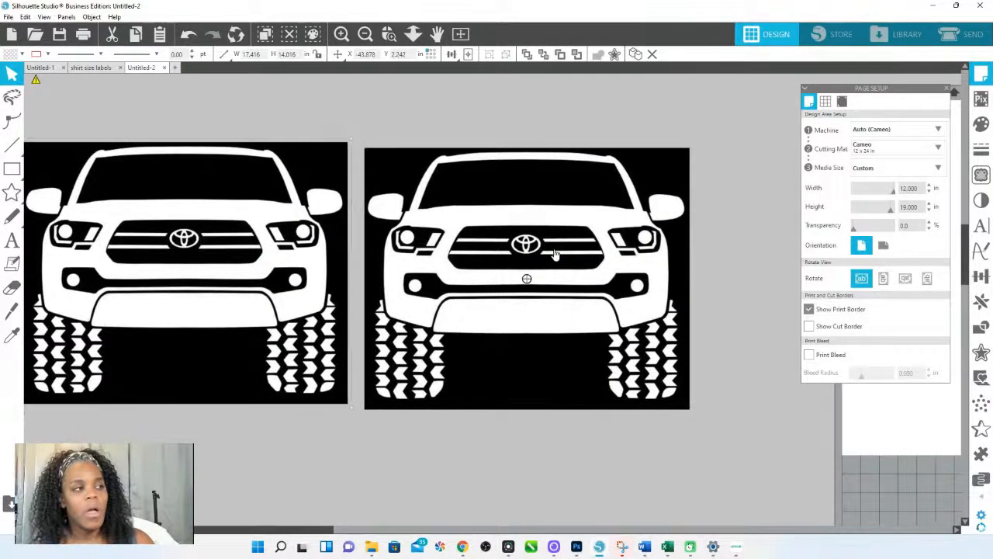
drag(555, 254, 556, 248)
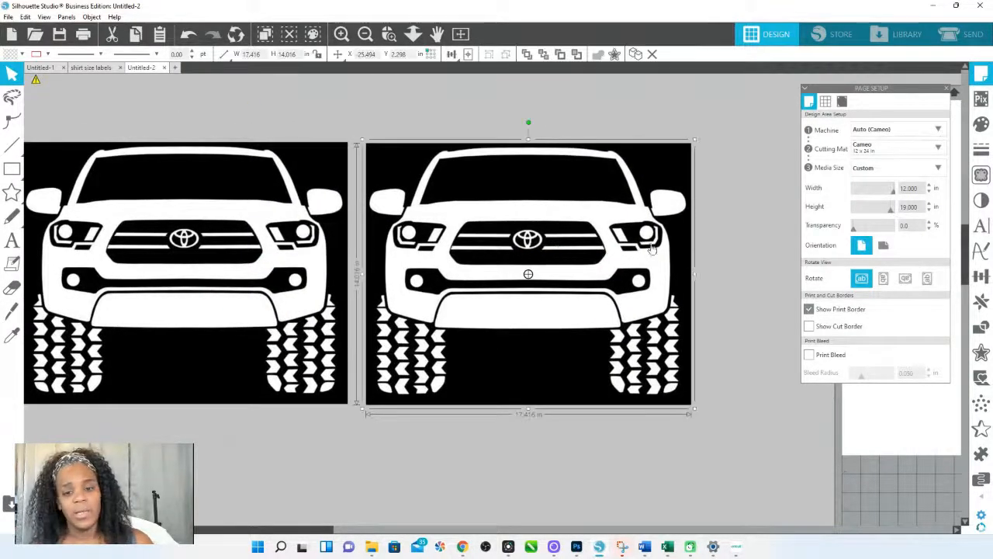
Invert the colours of one truck image with the Invert image effect, setting Inversion to 100
click(980, 200)
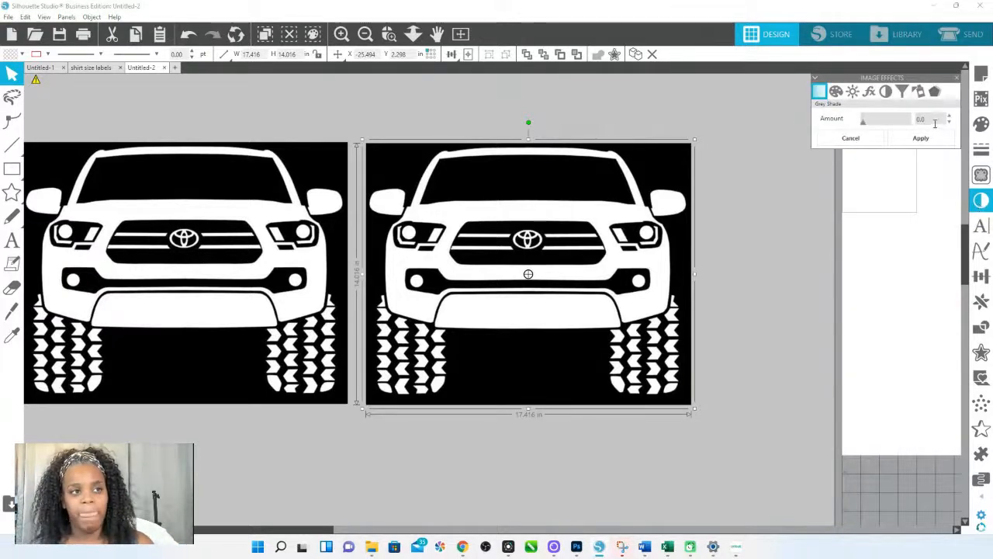
click(887, 93)
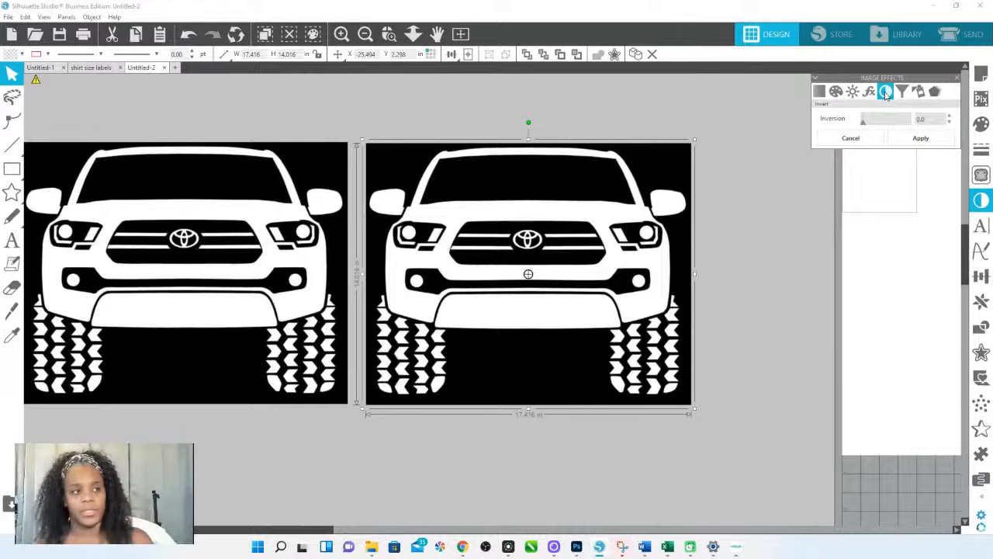
drag(863, 120, 911, 119)
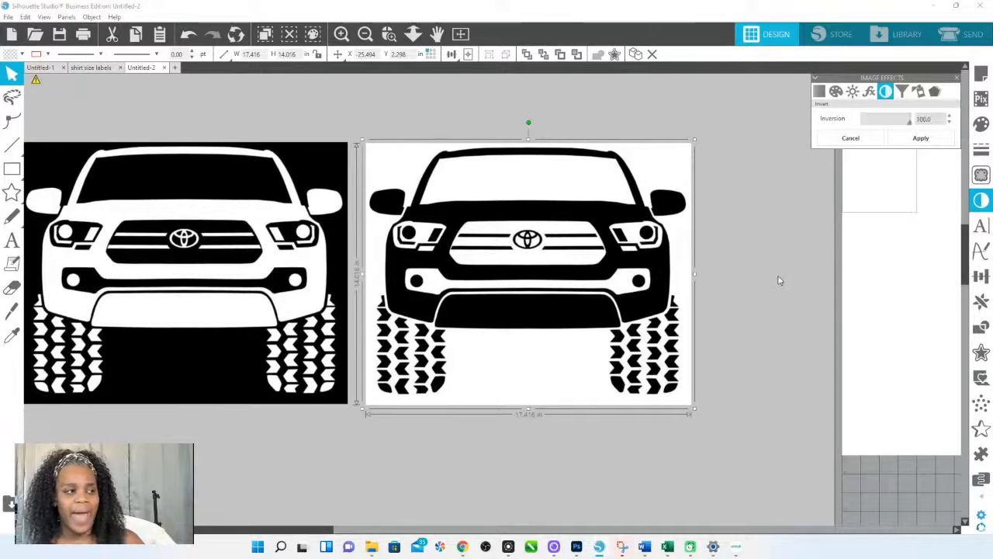
Trace the whole inverted truck image and move the image off its traced outline
click(980, 175)
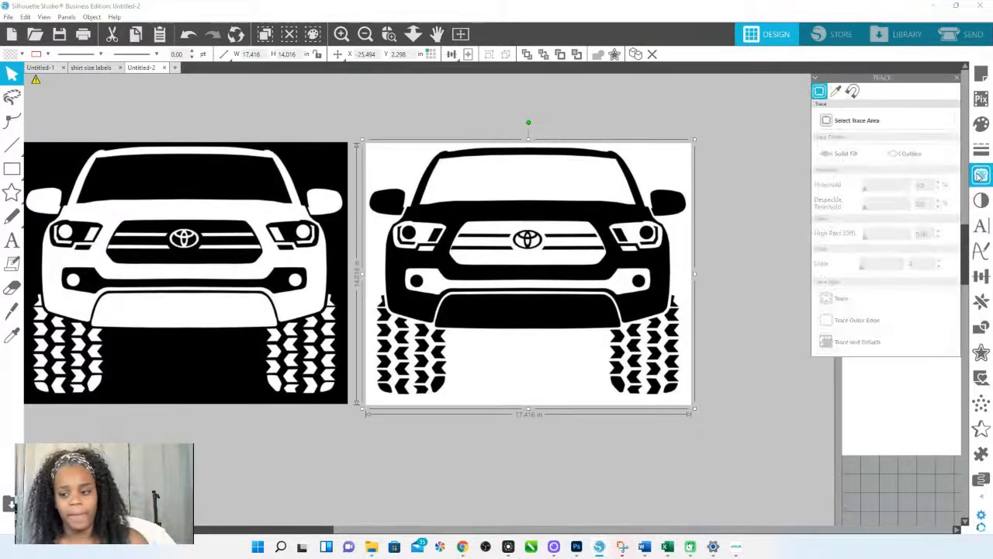
click(857, 121)
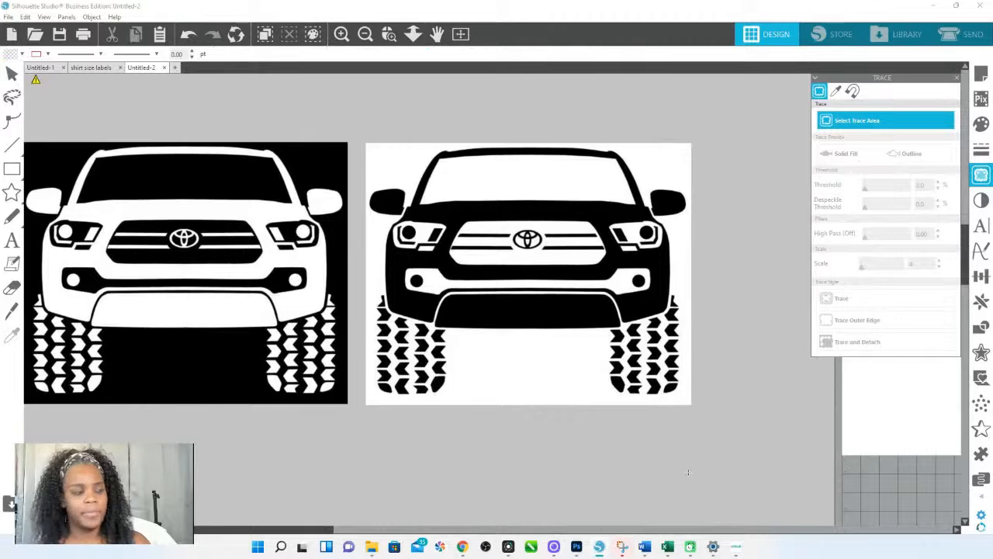
mouse_move(746, 424)
mouse_down()
mouse_move(681, 277)
mouse_move(422, 151)
mouse_move(357, 134)
mouse_up()
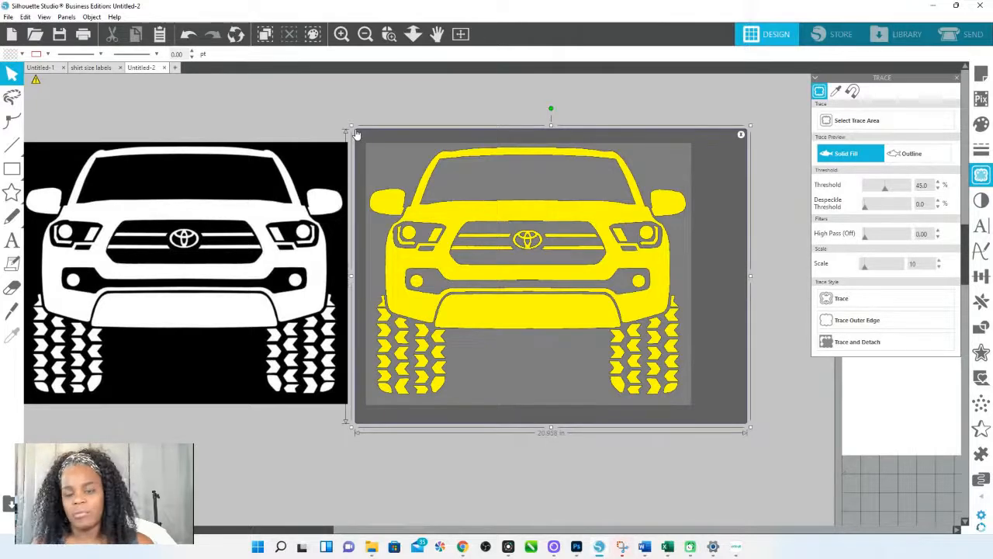
click(831, 300)
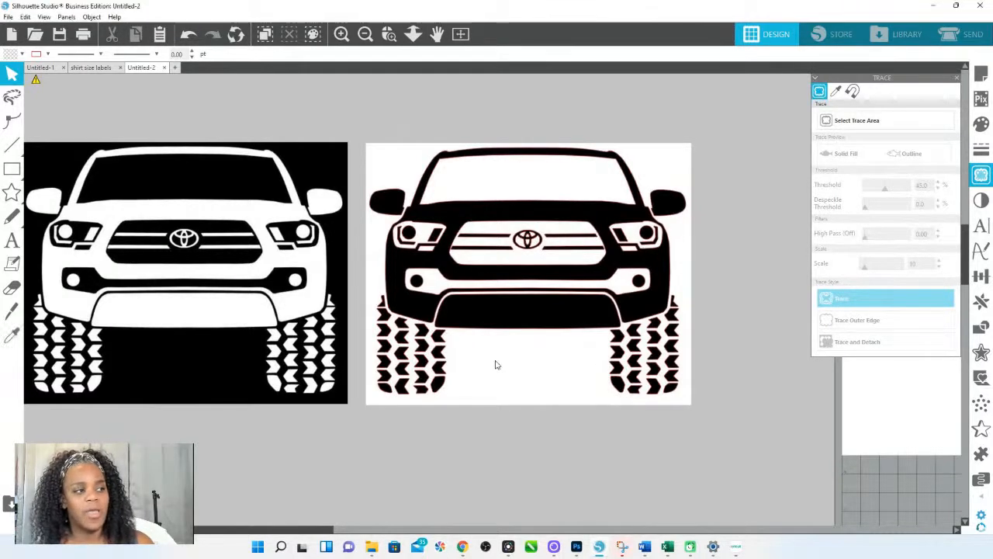
mouse_move(496, 365)
mouse_down()
mouse_move(517, 370)
mouse_move(543, 481)
mouse_move(669, 536)
mouse_up()
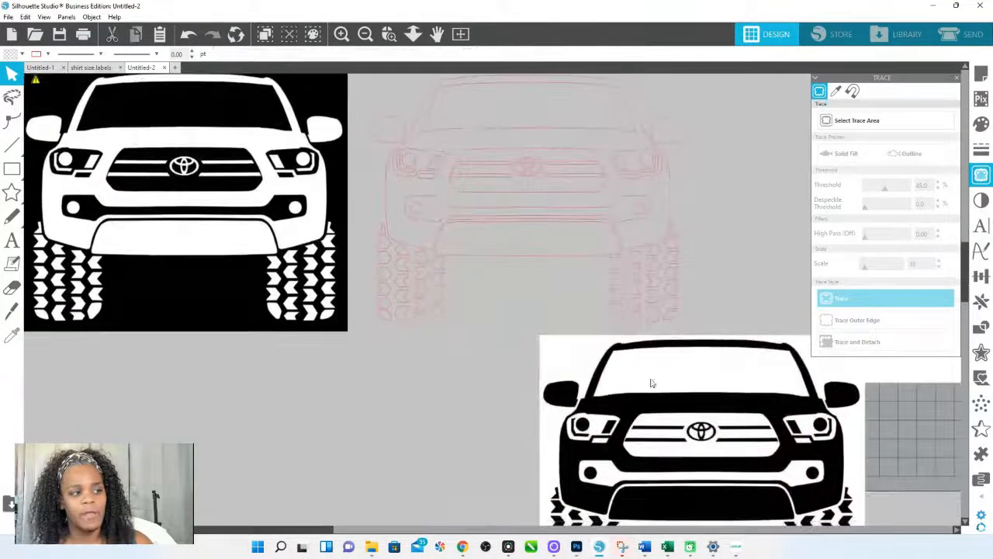
drag(652, 382, 929, 404)
Trace the whole white-on-black truck image and move the image off its traced outline
mouse_move(227, 378)
mouse_down()
mouse_move(677, 382)
mouse_move(567, 403)
mouse_up()
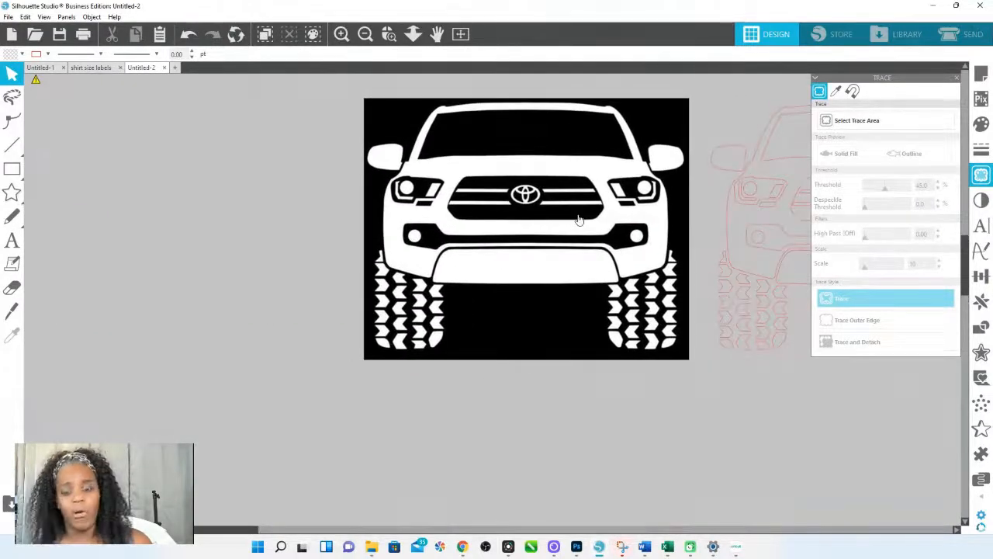
click(864, 127)
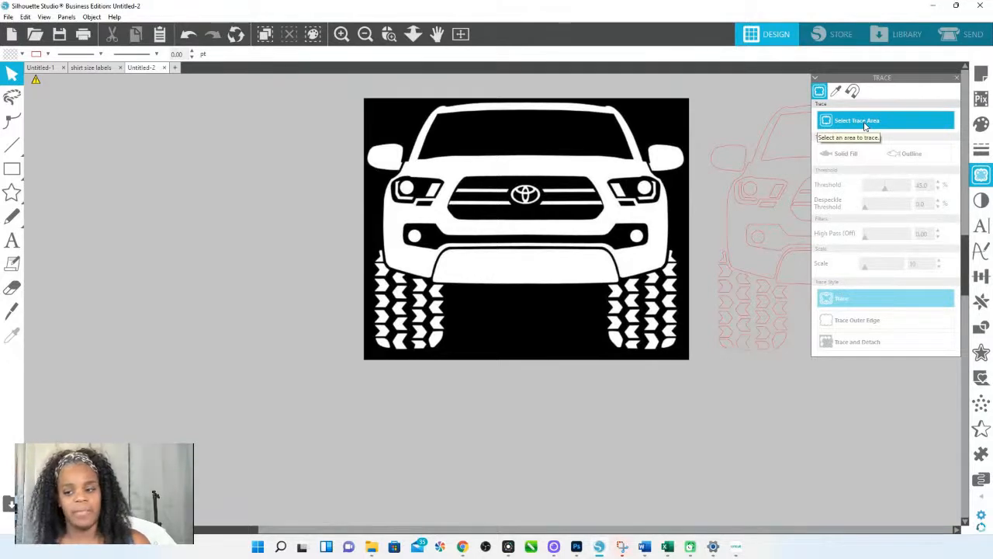
click(866, 127)
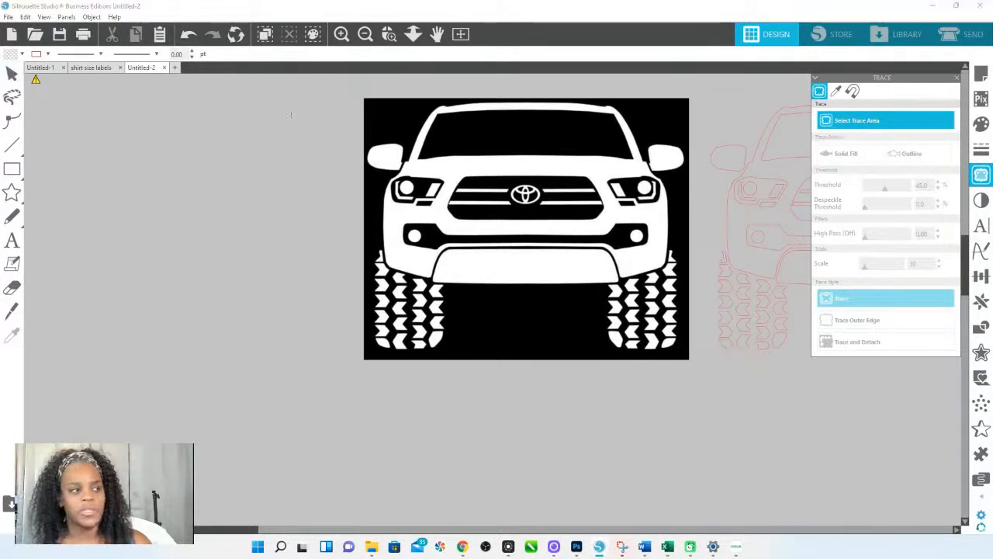
mouse_move(339, 90)
mouse_down()
mouse_move(621, 275)
mouse_move(688, 390)
mouse_move(702, 392)
mouse_up()
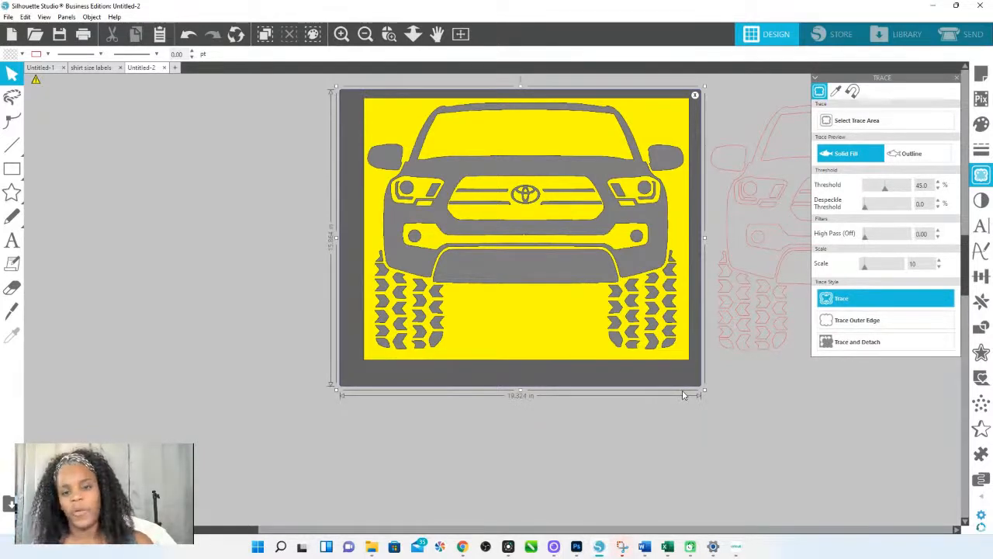
click(867, 301)
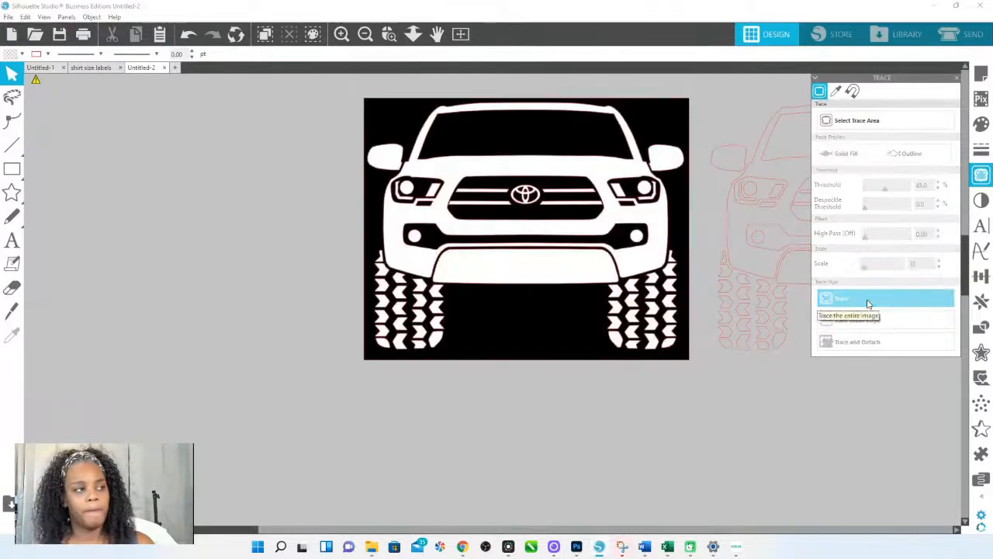
mouse_move(455, 146)
mouse_down()
mouse_move(589, 165)
mouse_move(722, 455)
mouse_move(730, 551)
mouse_up()
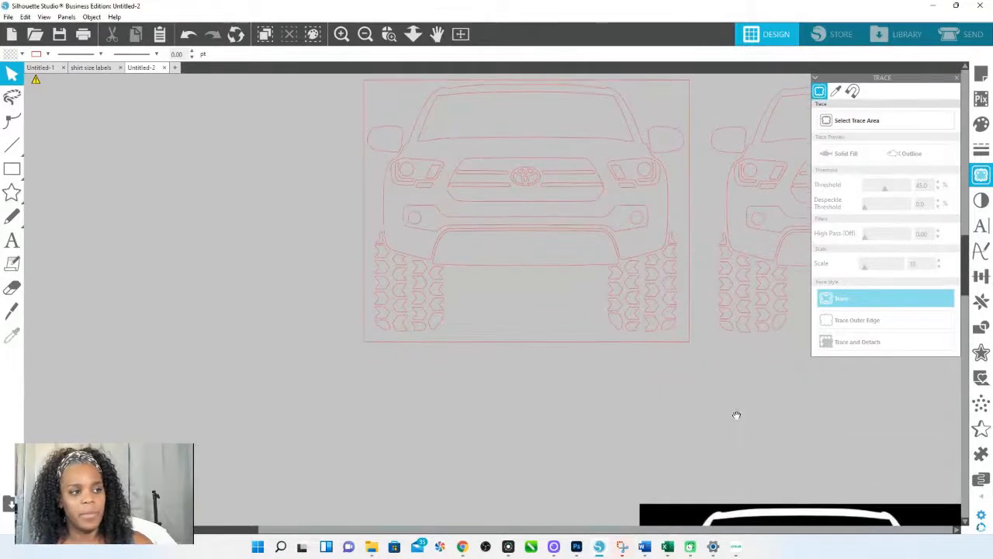
Fill both traced truck outlines with black
mouse_move(736, 415)
mouse_down()
mouse_move(566, 417)
mouse_move(550, 439)
mouse_move(512, 451)
mouse_up()
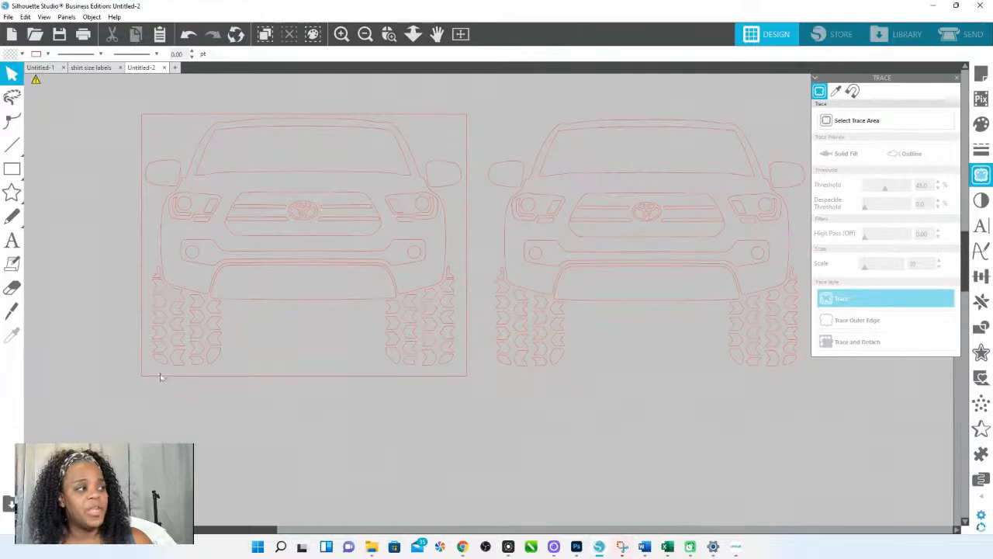
drag(106, 223, 714, 250)
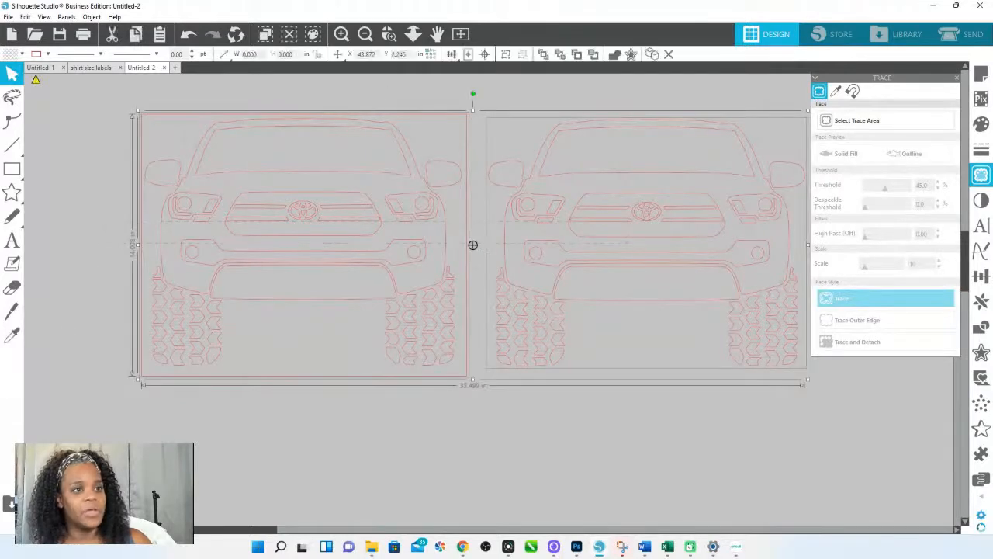
click(981, 124)
click(948, 150)
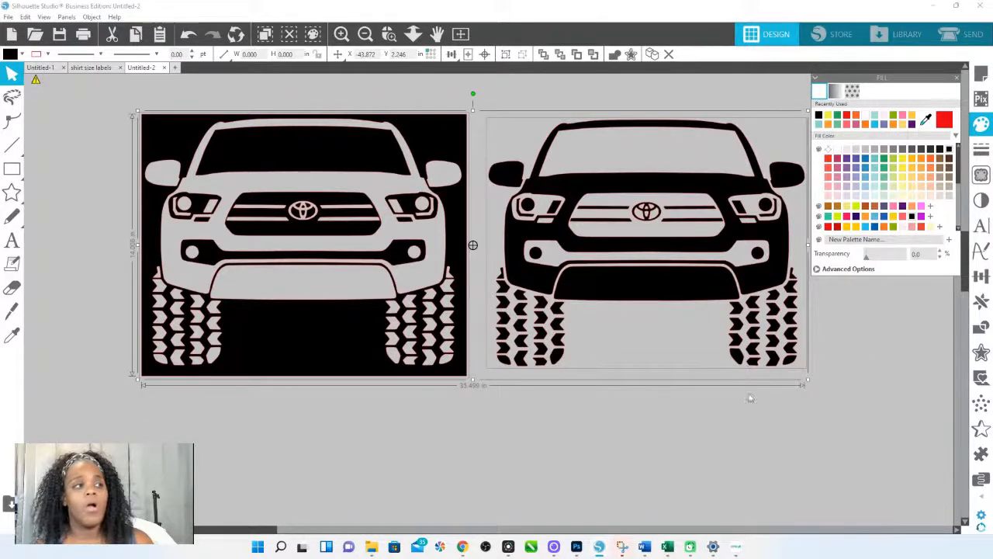
Release the compound path of the truck trace that has no rectangular background
click(681, 407)
click(648, 292)
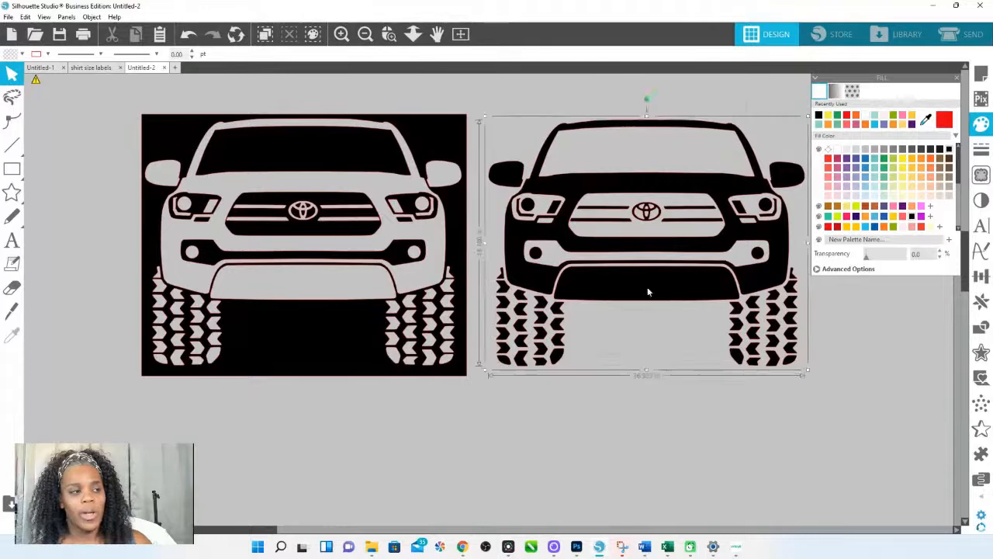
right_click(647, 289)
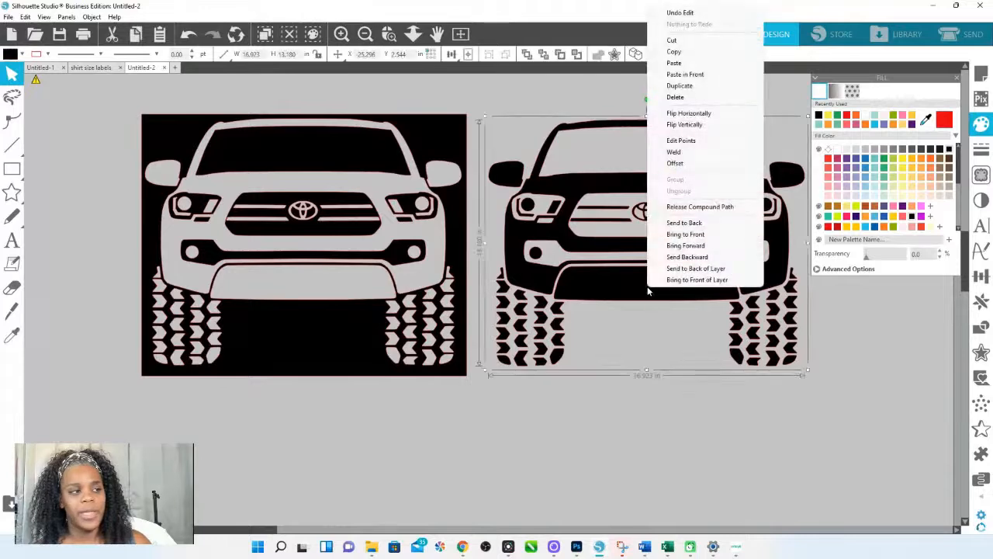
click(730, 207)
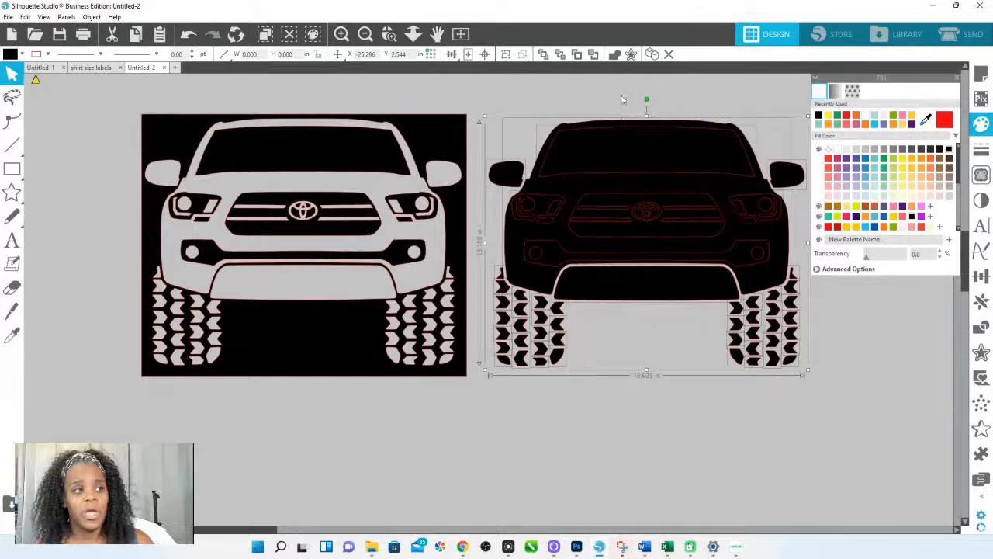
Fill the released truck's windshield with light orange and its lower grille strip with dark orange
click(657, 177)
click(638, 160)
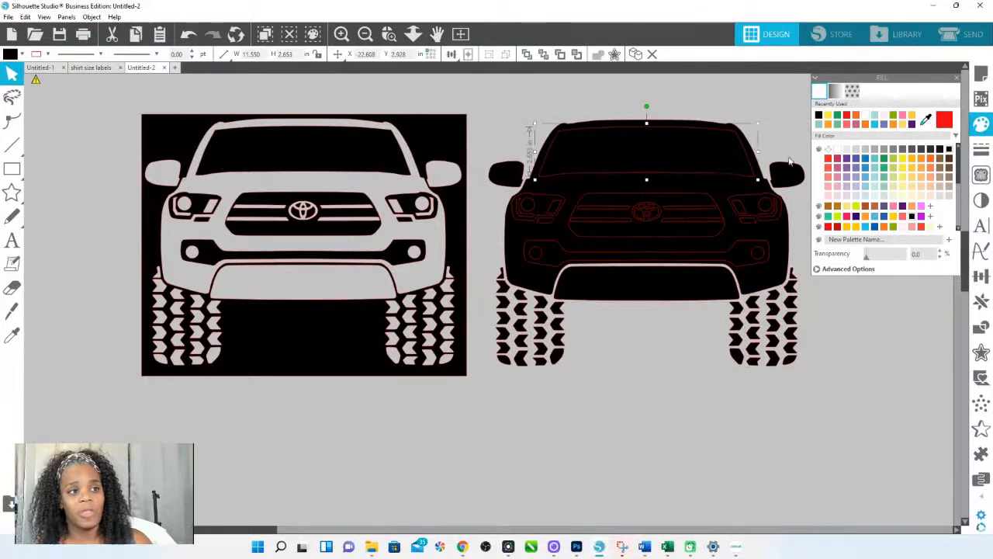
click(867, 148)
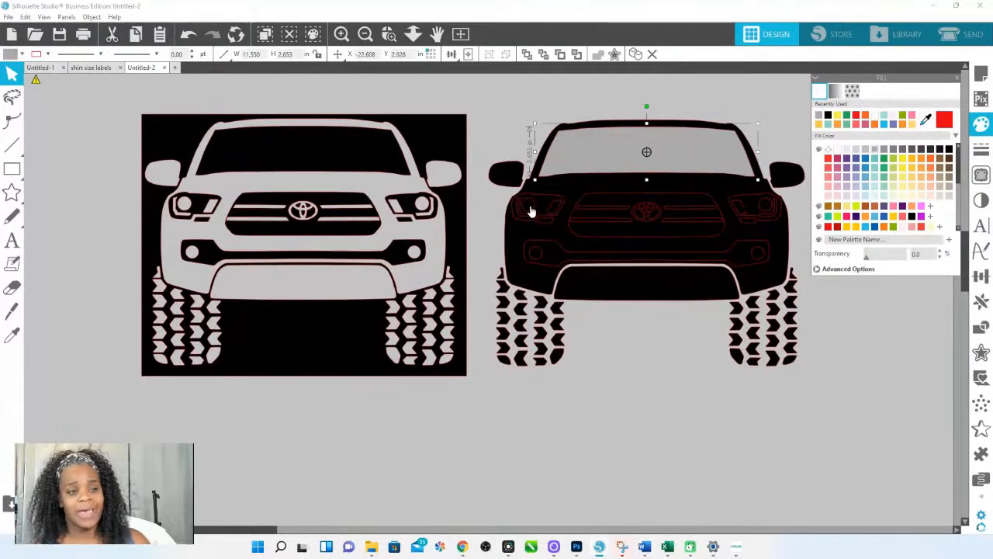
click(921, 173)
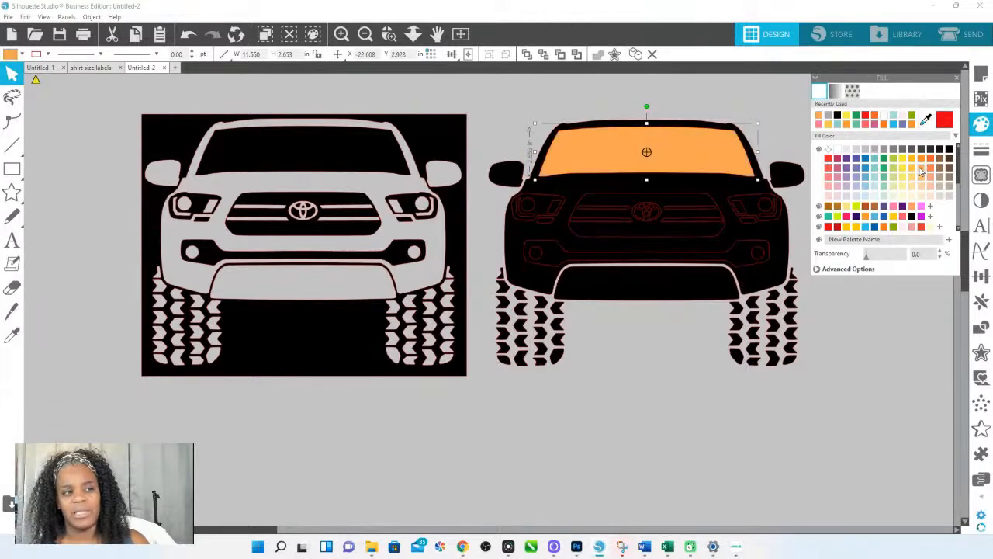
click(550, 259)
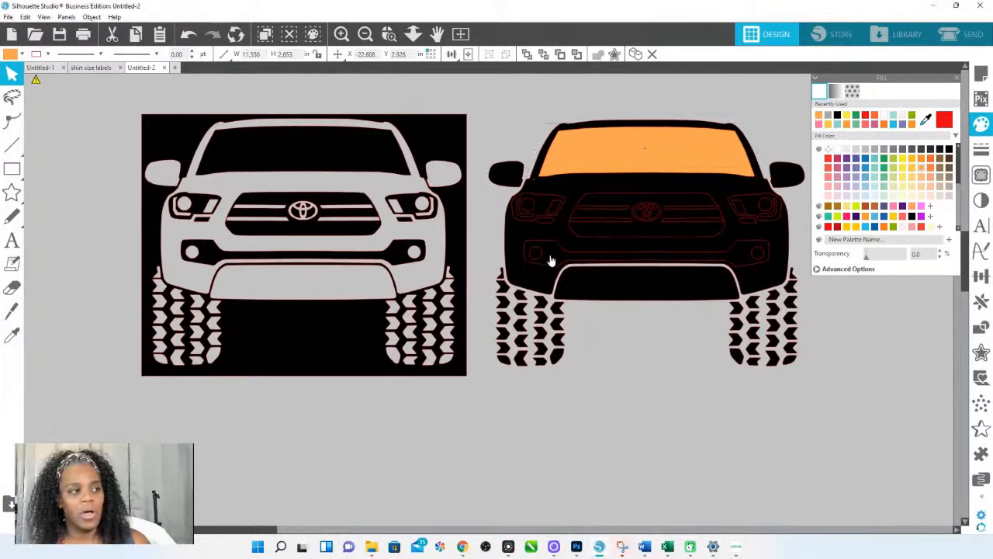
click(932, 159)
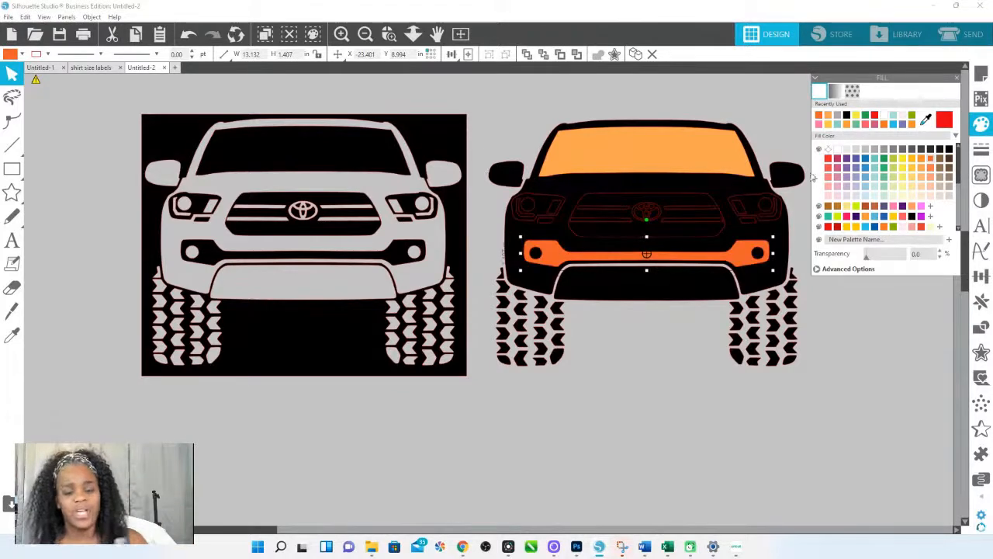
Fill the main body shape of the released truck with dark grey
click(563, 184)
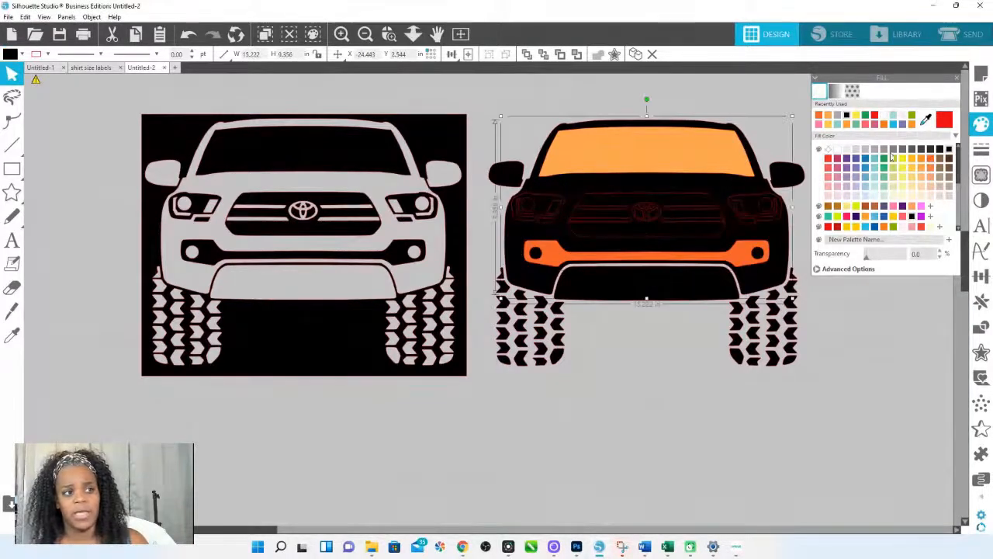
click(927, 150)
click(928, 149)
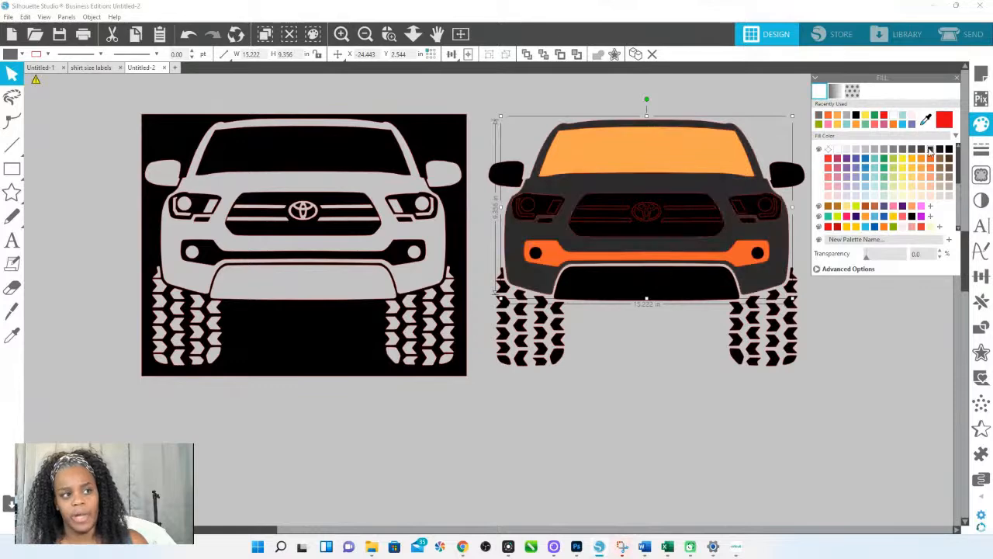
click(920, 150)
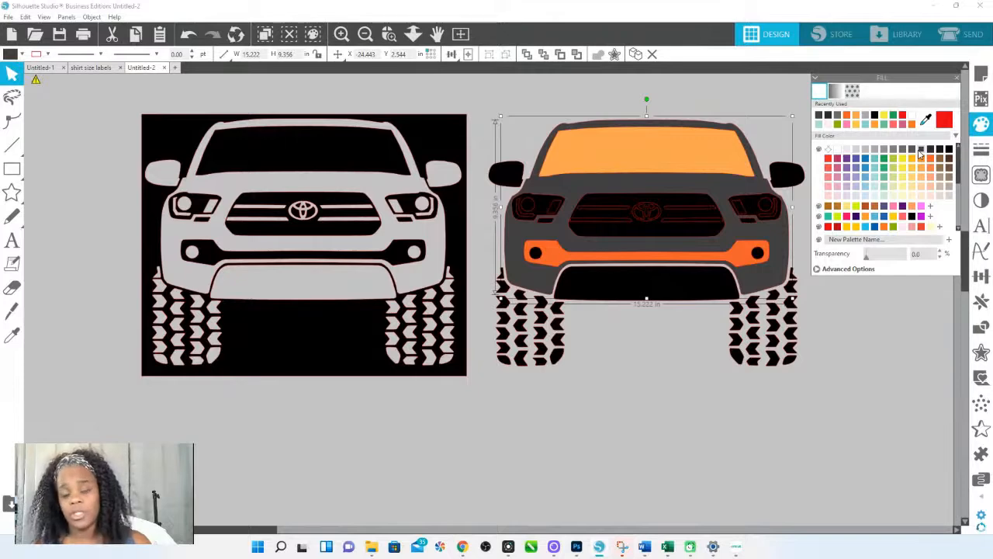
Select the lower tread blocks of both tires on the recoloured truck
click(520, 113)
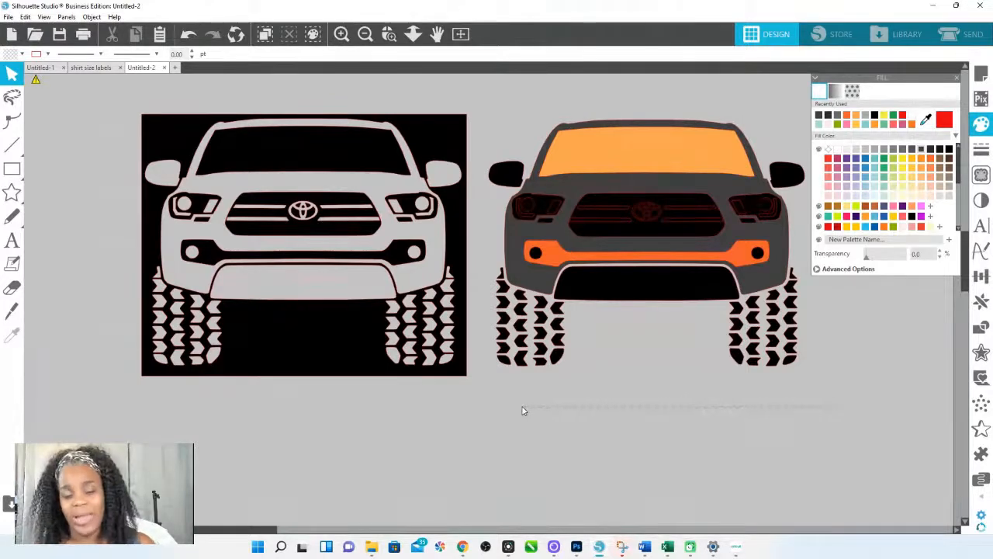
click(503, 359)
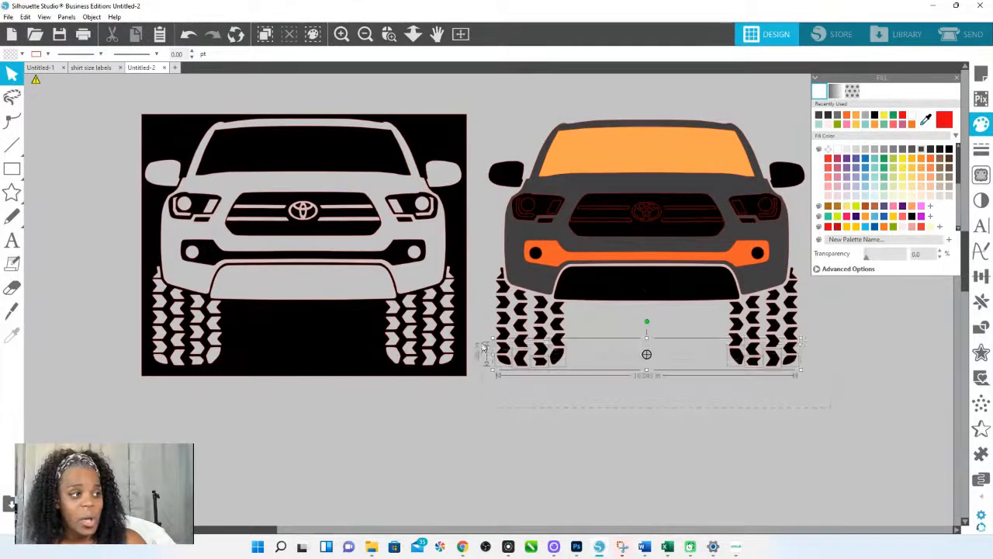
drag(473, 321, 471, 312)
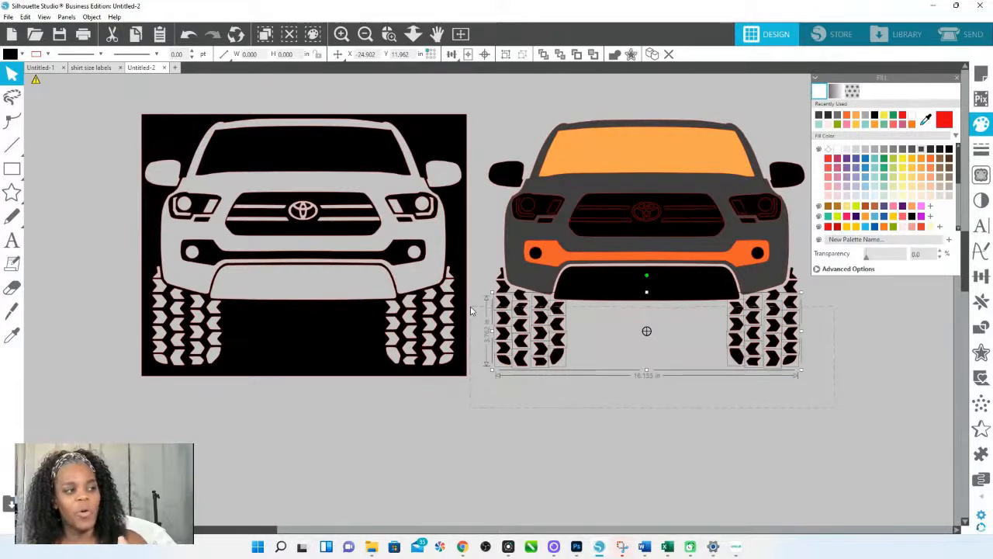
drag(471, 307, 469, 306)
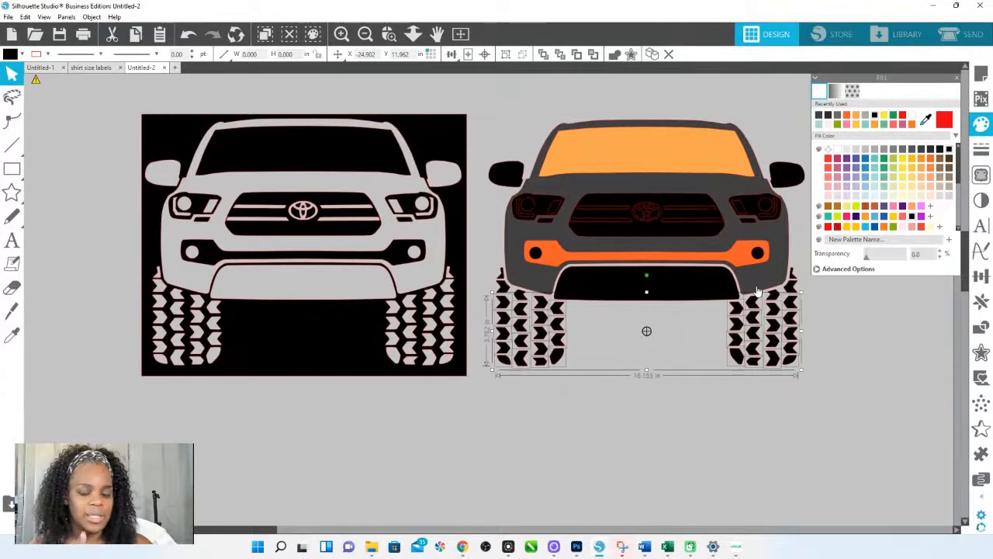
Add the remaining upper tread pieces of both tires to the selection
click(389, 33)
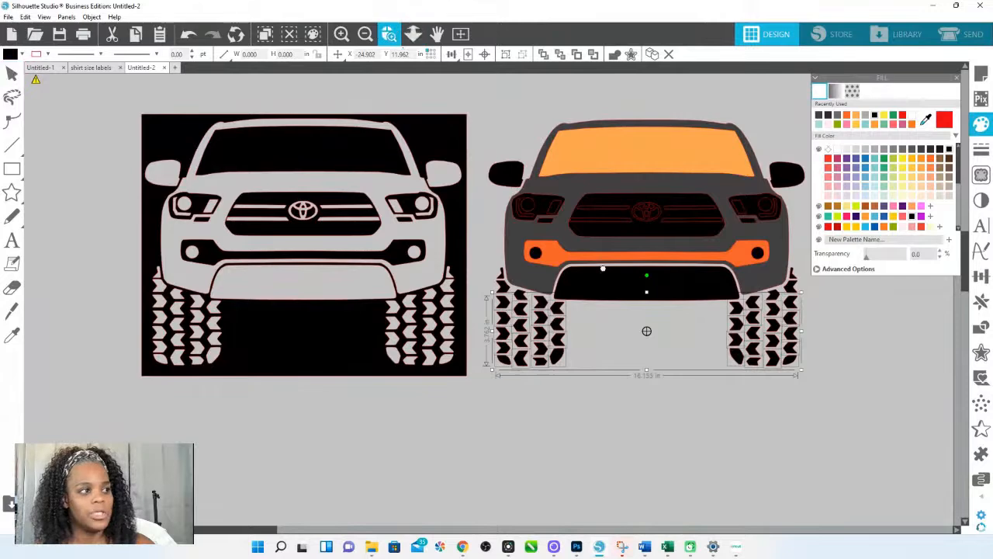
drag(838, 306, 893, 338)
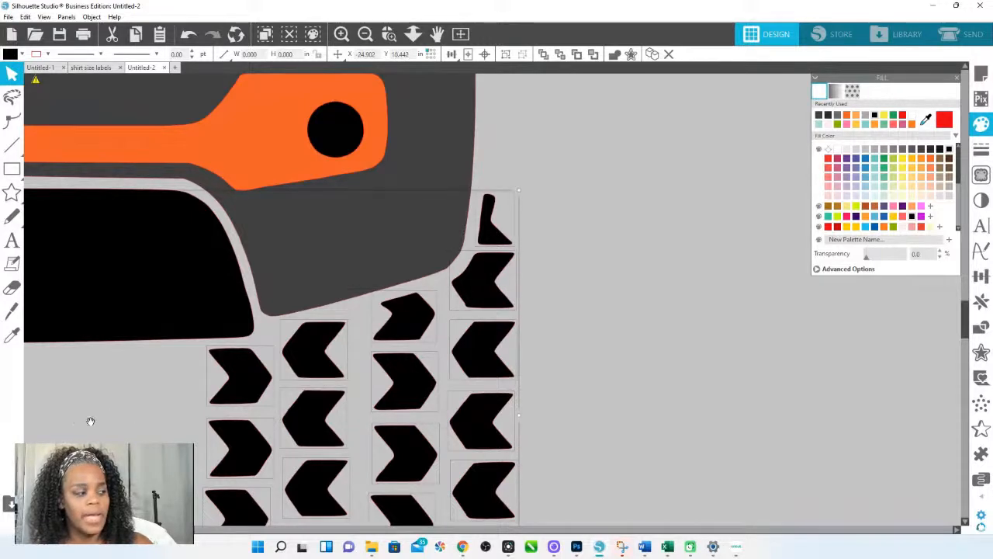
click(413, 33)
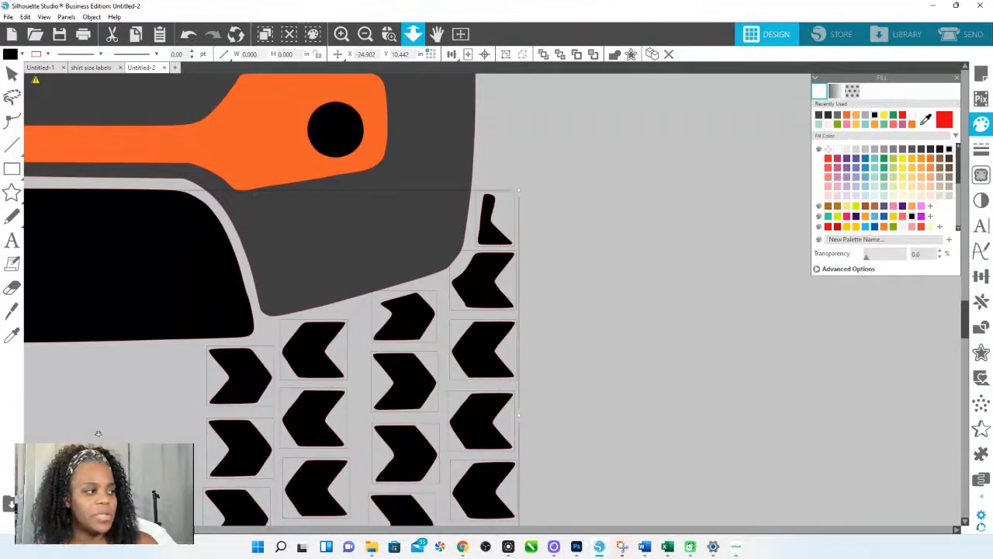
drag(56, 427, 986, 466)
drag(533, 416, 758, 415)
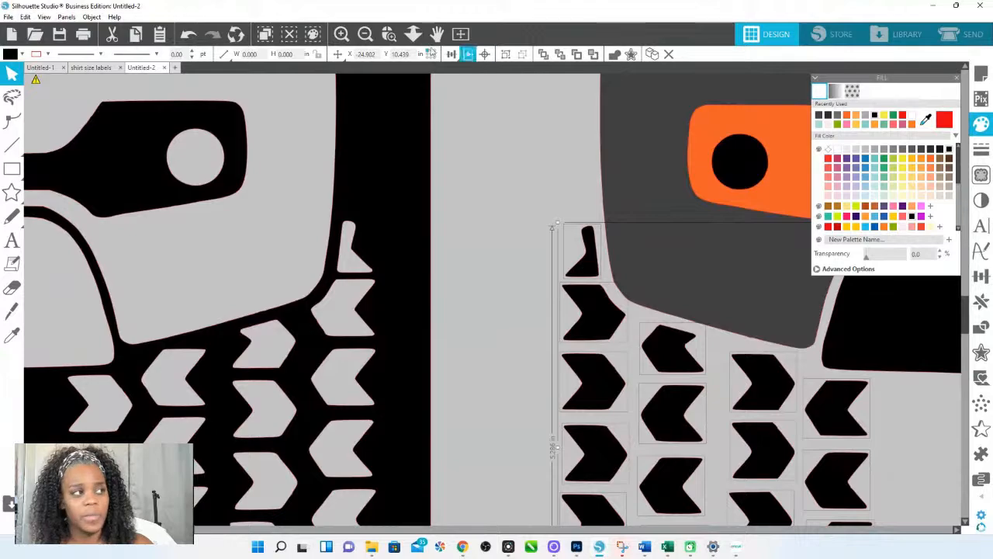
click(414, 36)
drag(555, 381, 786, 262)
Try pink and blue fills on the tire treads, fill them with pale green, and group them
click(895, 206)
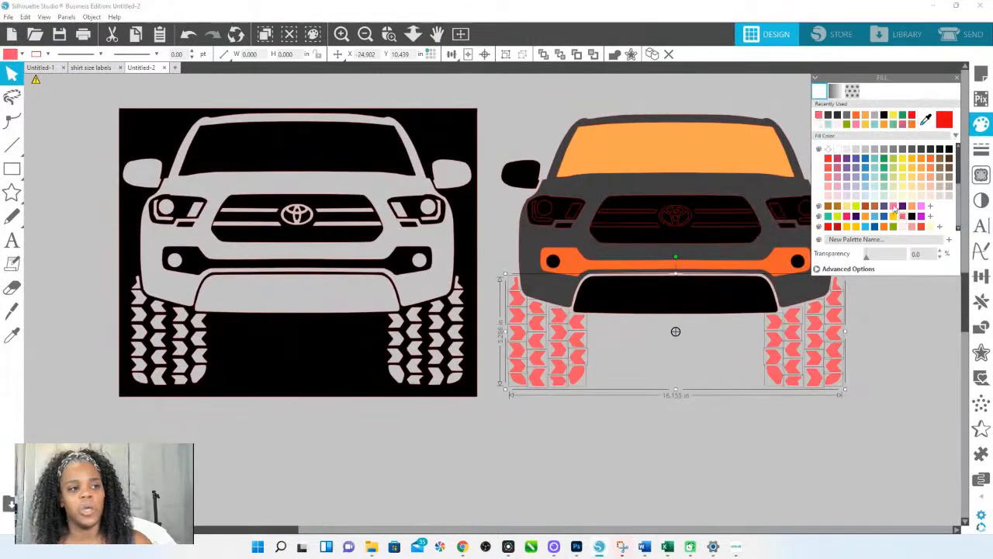
click(896, 215)
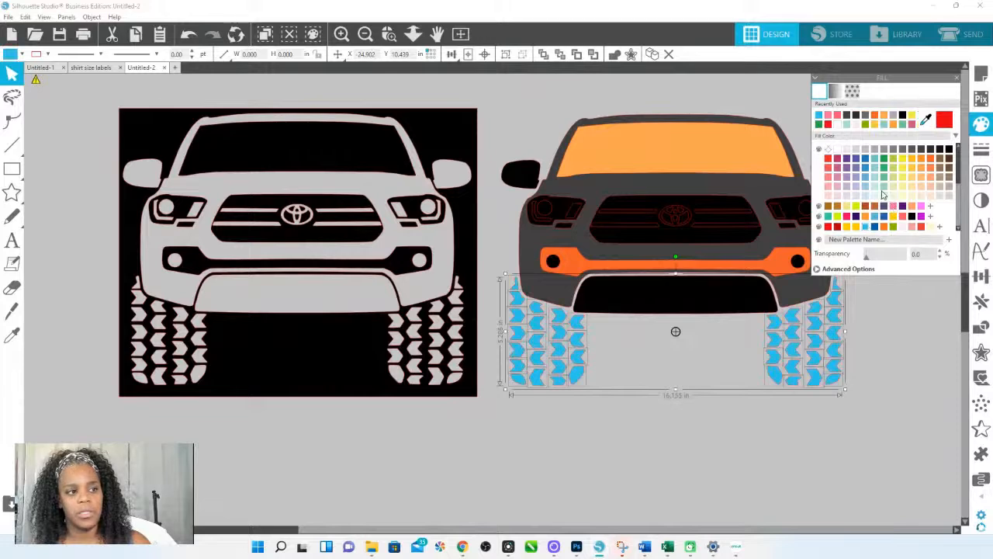
click(885, 188)
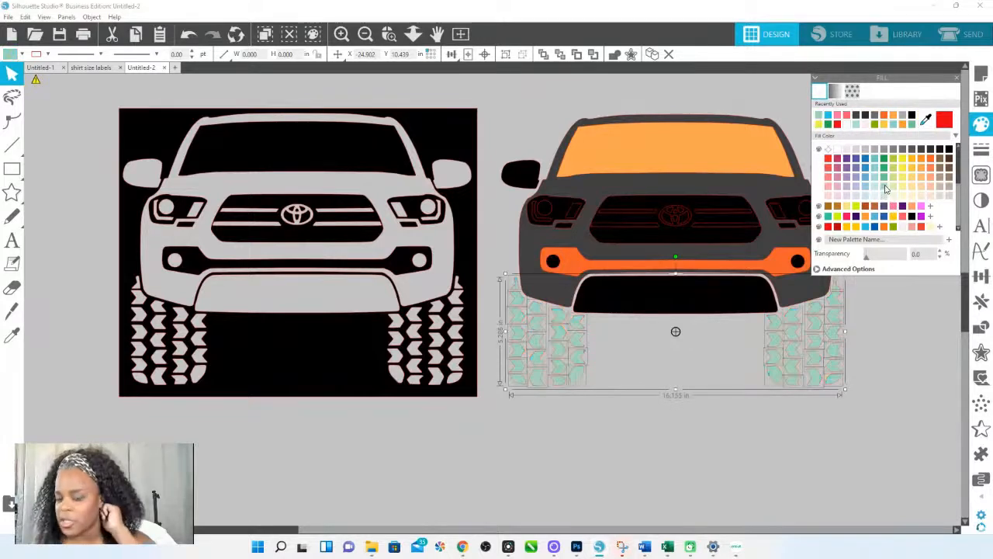
right_click(820, 379)
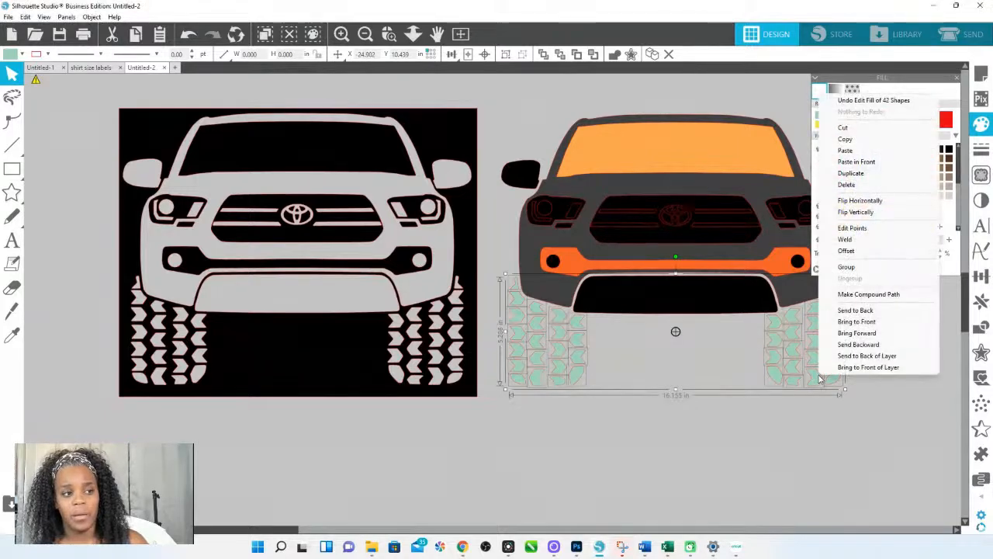
click(836, 266)
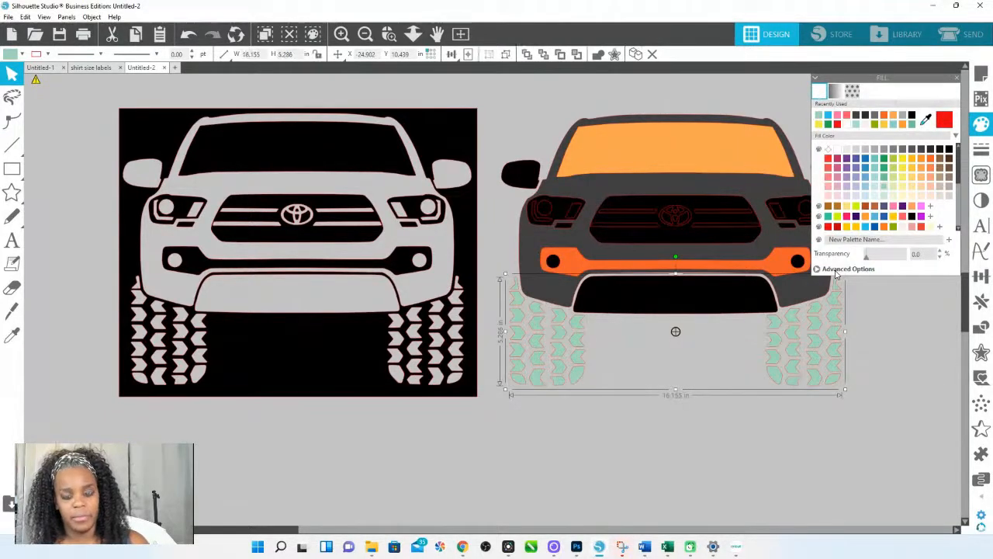
Combine all the recoloured truck's body shapes, excluding the tire treads, into one compound path
drag(691, 400, 482, 419)
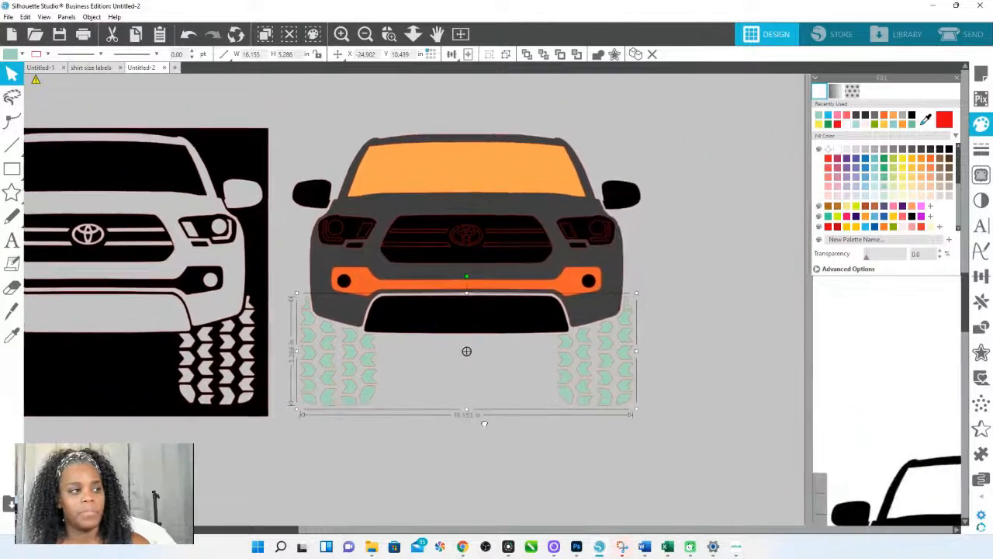
click(292, 97)
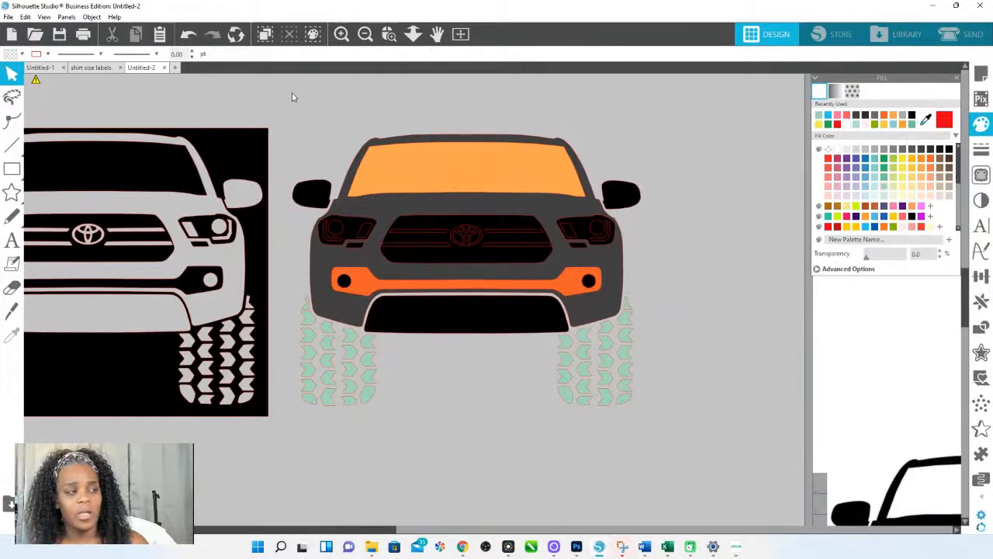
drag(293, 93, 640, 338)
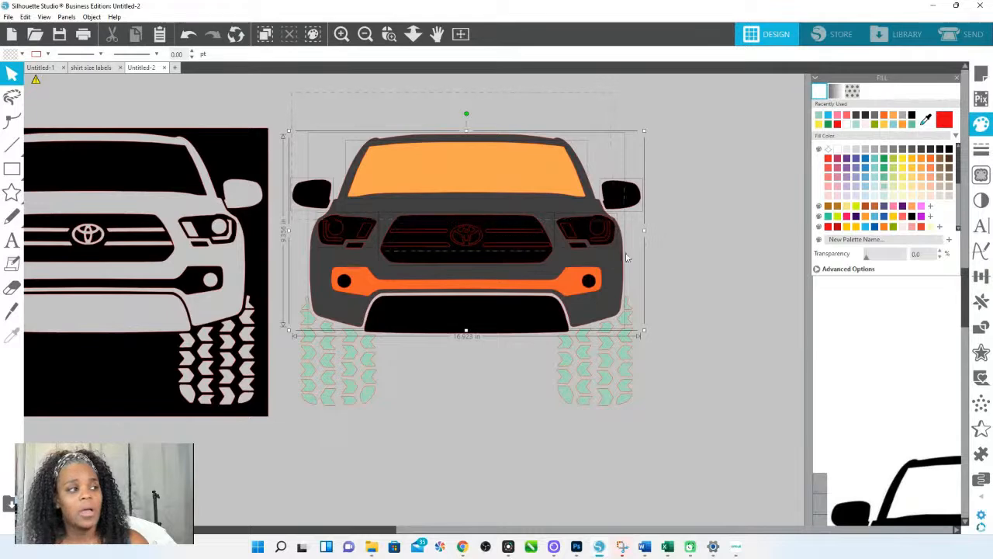
drag(642, 286, 666, 331)
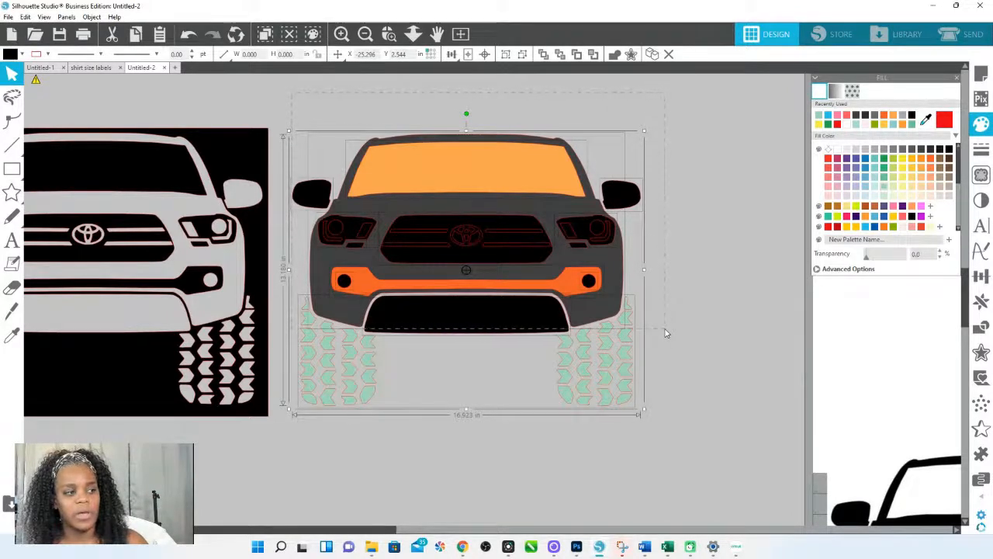
drag(665, 334, 665, 334)
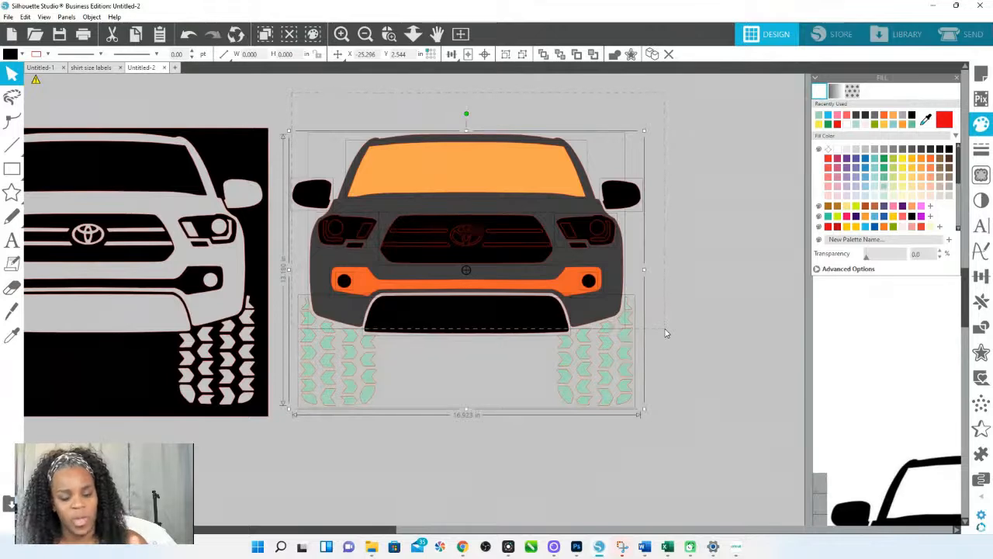
shift+click(608, 349)
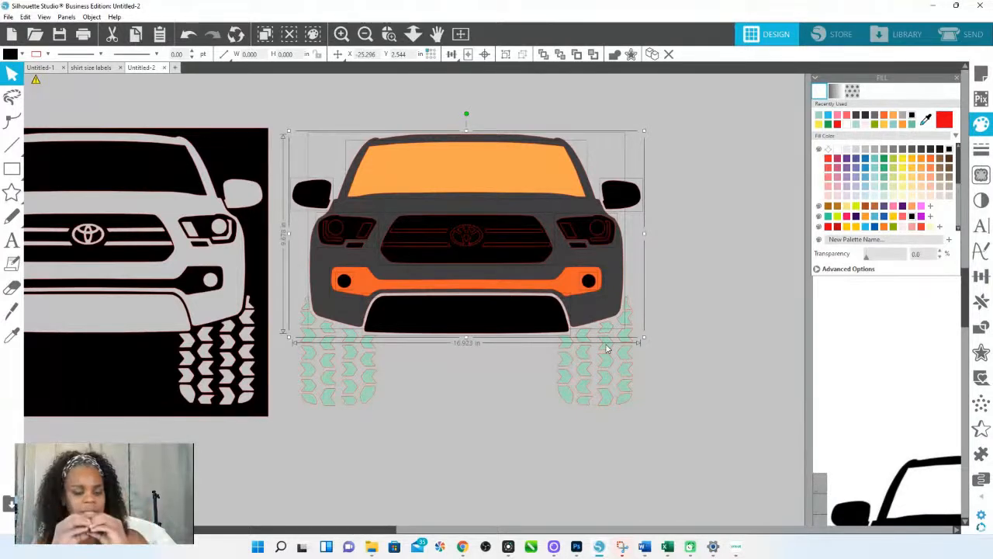
right_click(510, 242)
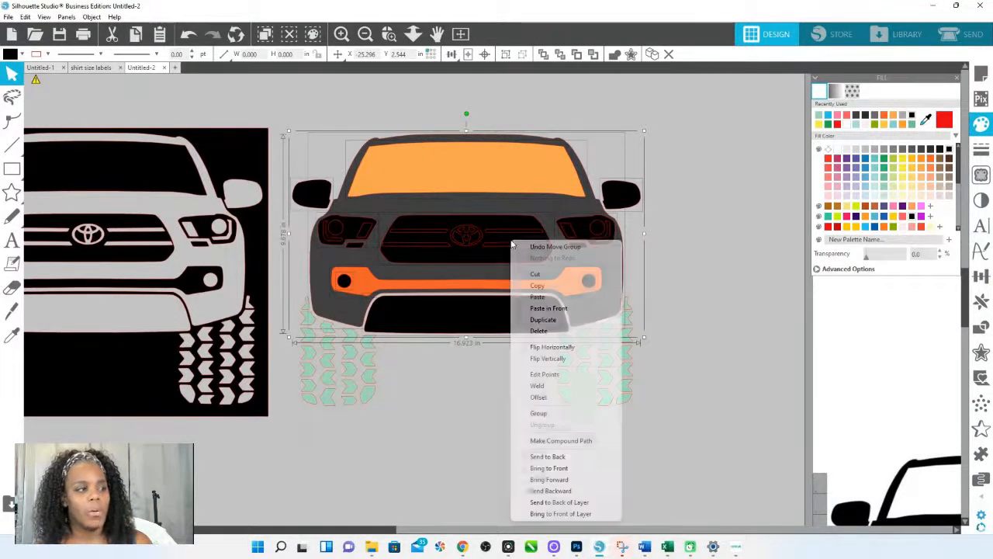
click(563, 455)
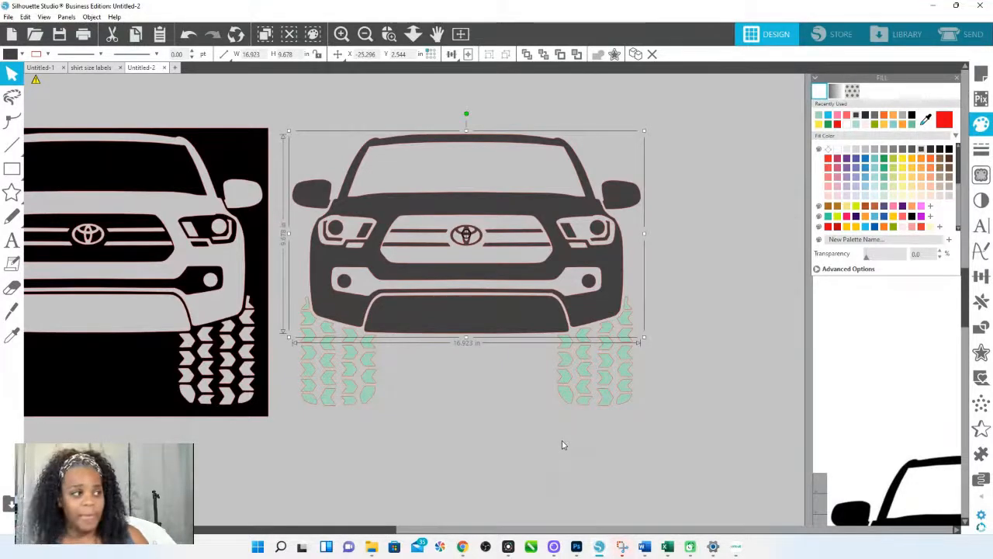
Draw a rectangle above the two traced trucks and set its size to 9.350 by 8.125 in
click(412, 33)
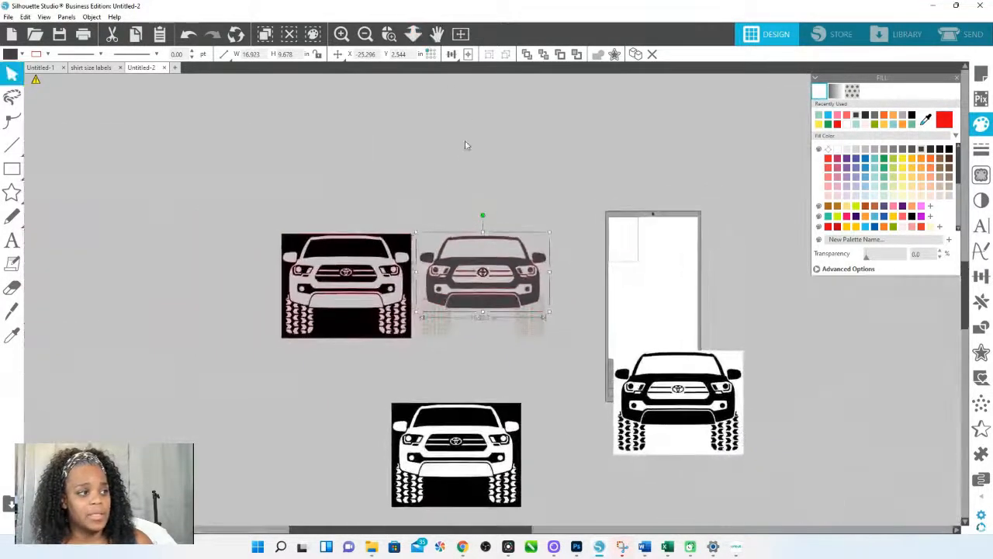
click(11, 168)
drag(275, 103, 539, 200)
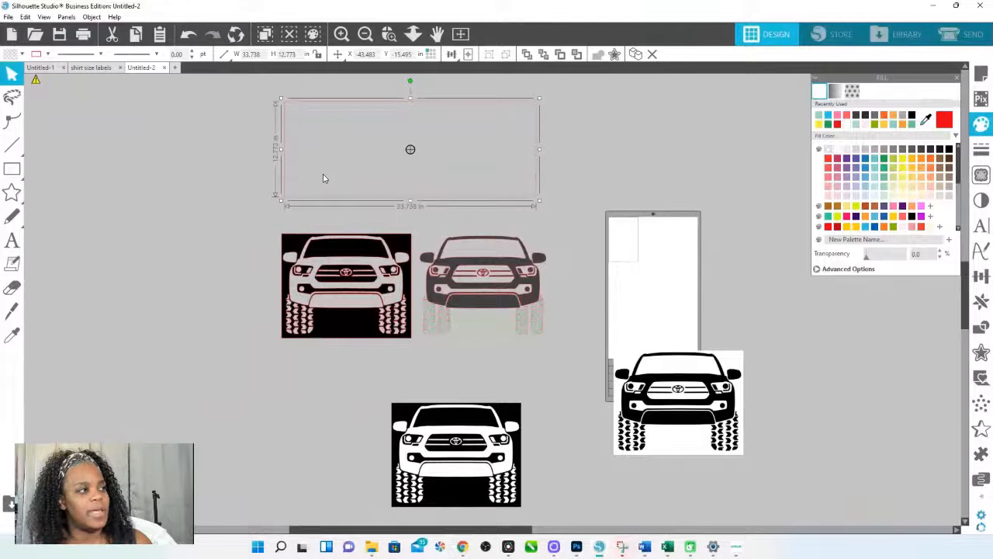
mouse_move(225, 52)
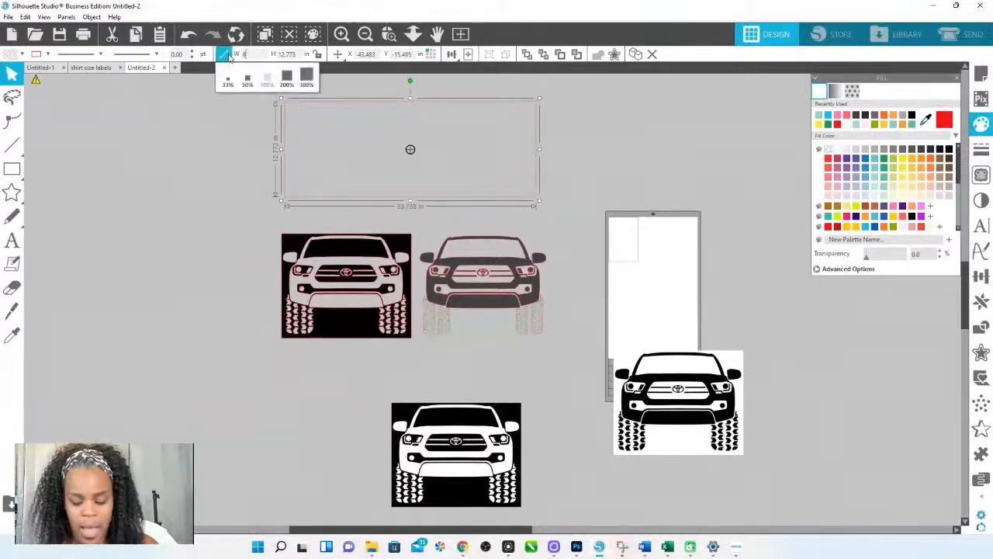
key(Tab)
text(8)
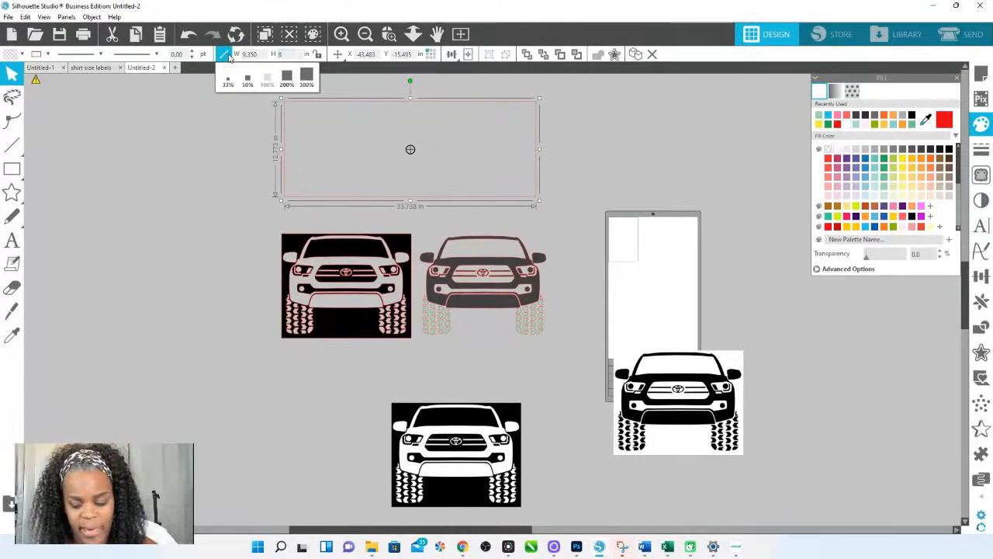
text(.125)
key(Return)
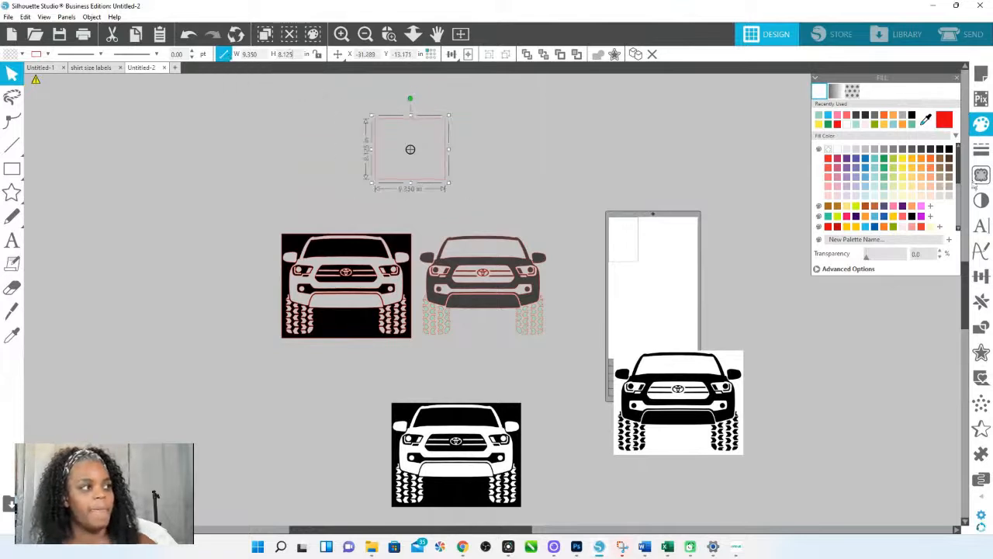
Fill the new rectangle with black and send it to the back
click(948, 150)
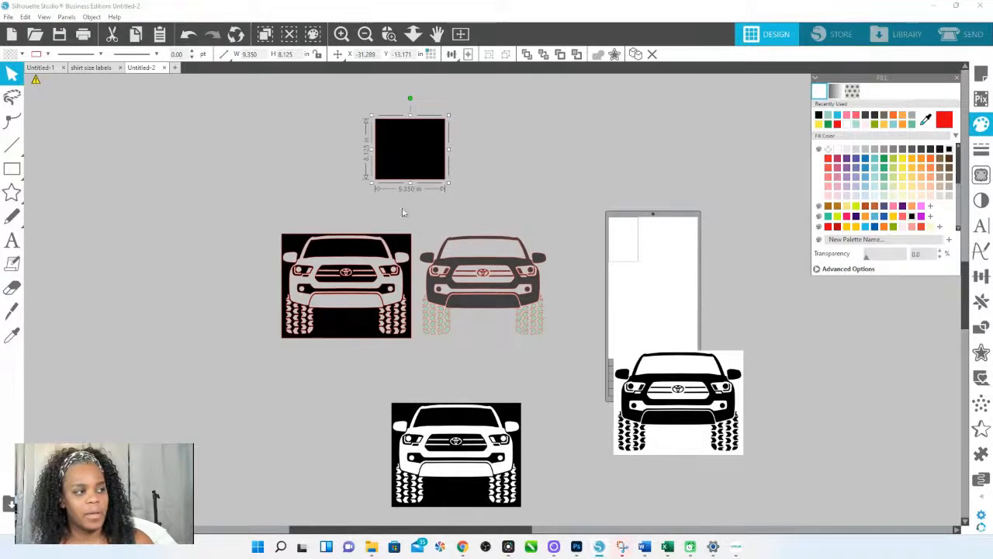
right_click(415, 156)
click(451, 351)
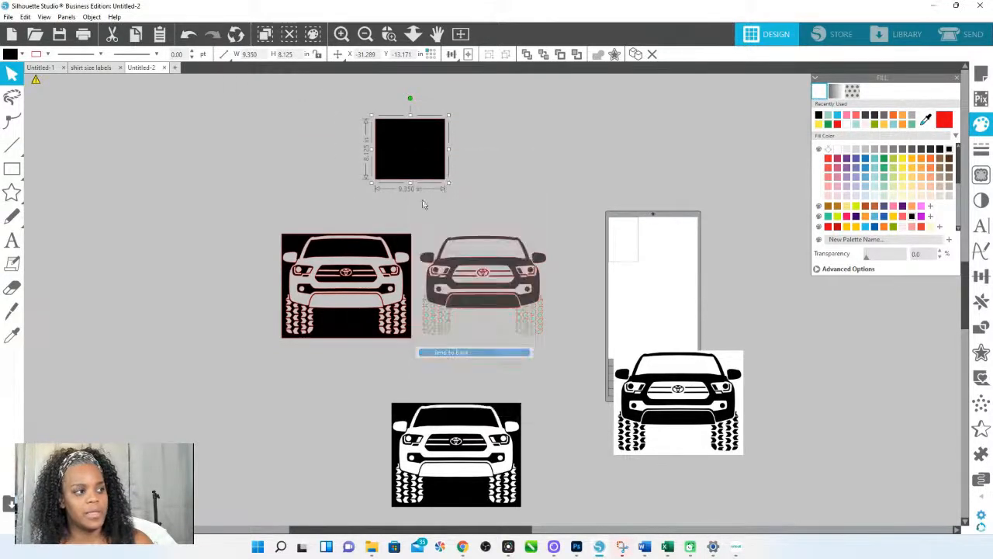
Duplicate the two-colour truck with its tires, shrink the copy and place it on the black rectangle
click(447, 248)
key(ctrl+c)
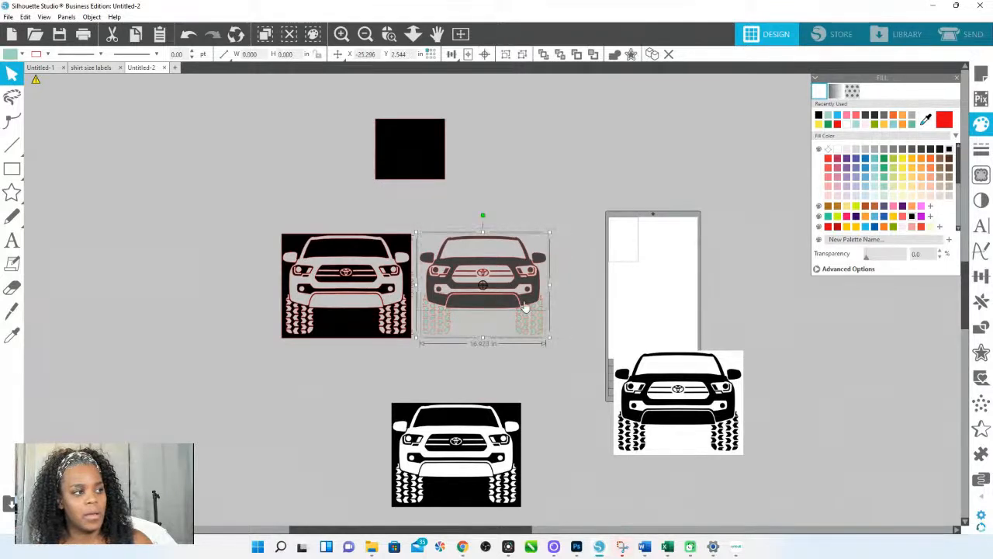
key(ctrl+v)
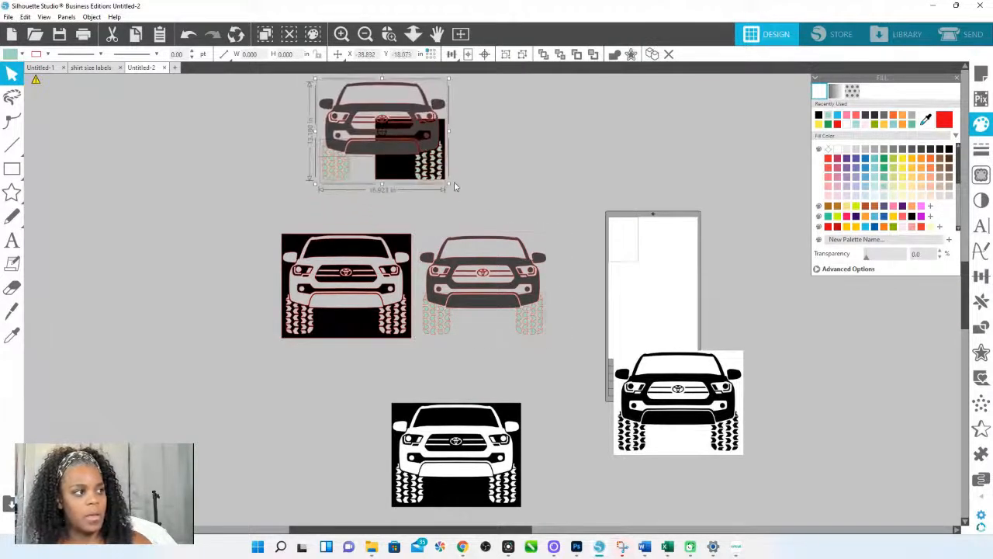
drag(449, 187, 355, 133)
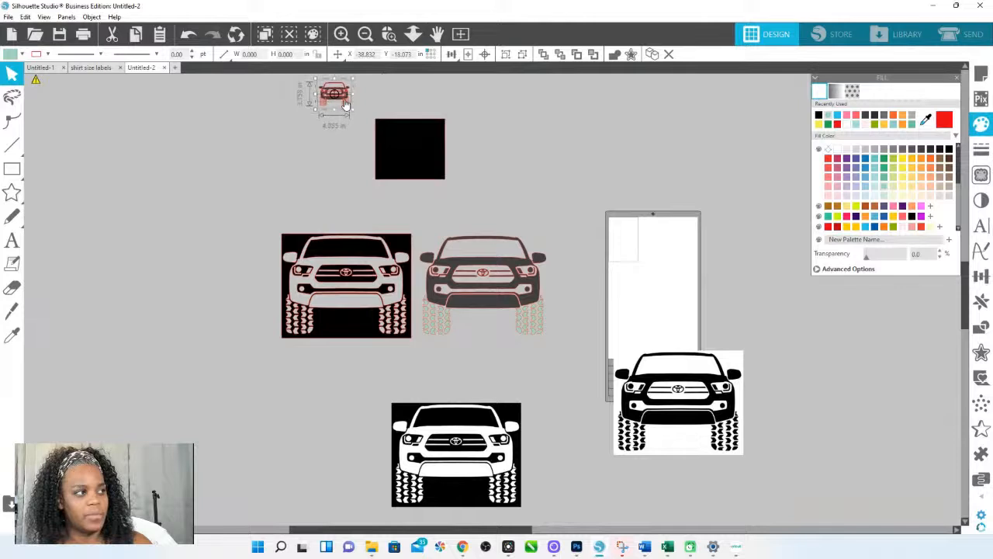
drag(336, 95, 409, 148)
Enlarge the truck copy to fill most of the black rectangle and centre it there
click(388, 34)
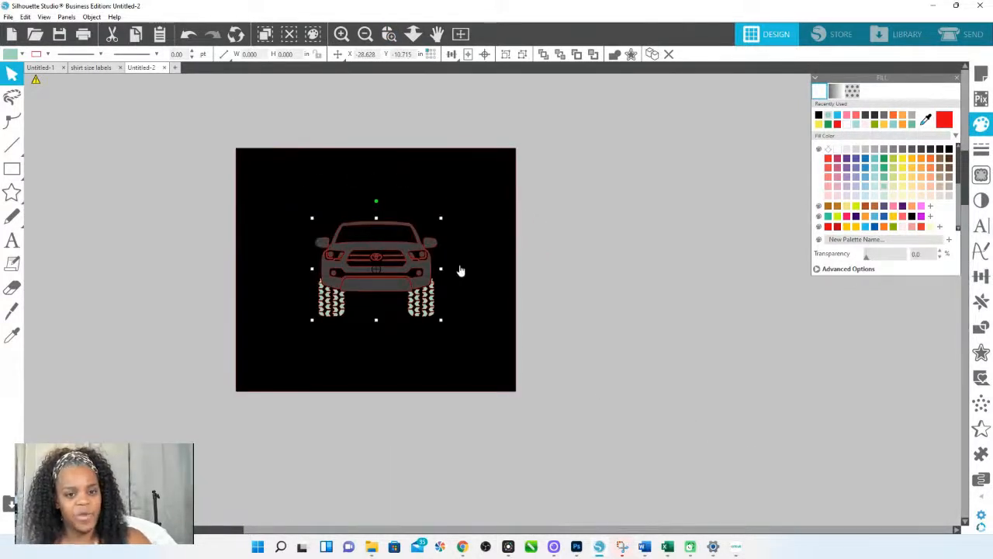
drag(441, 320, 443, 322)
drag(478, 355, 499, 376)
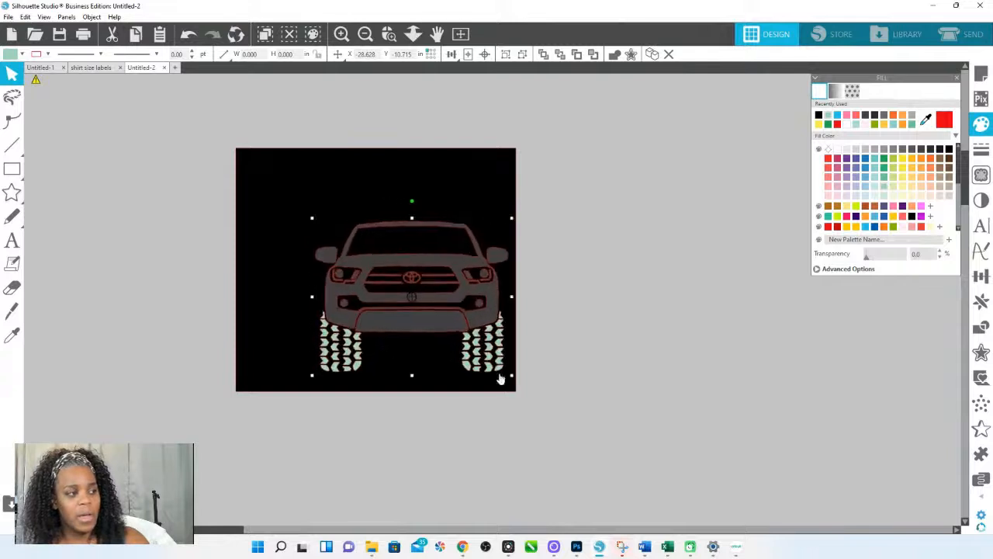
drag(449, 326, 412, 301)
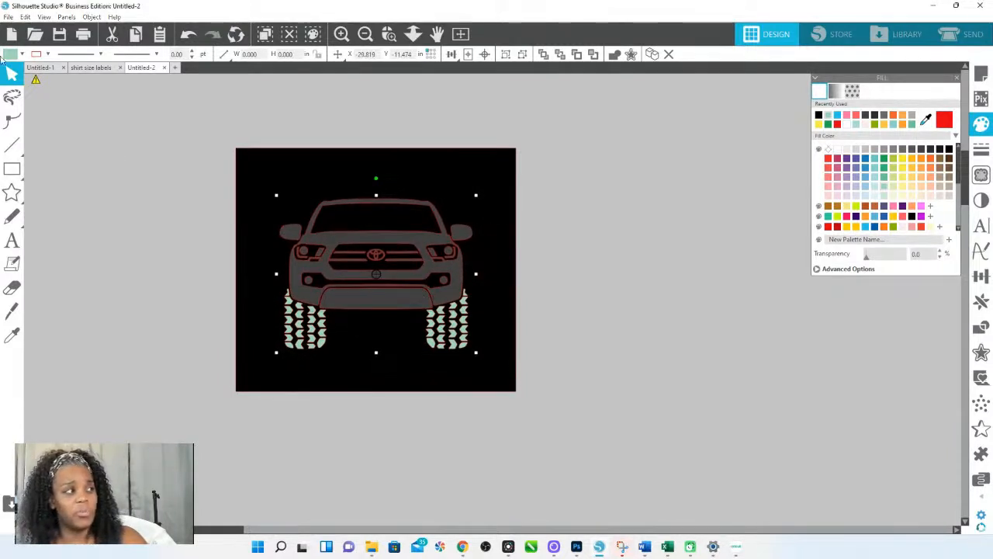
Remove the outline colour from the truck copy on the black rectangle and fill its tires with white
click(47, 53)
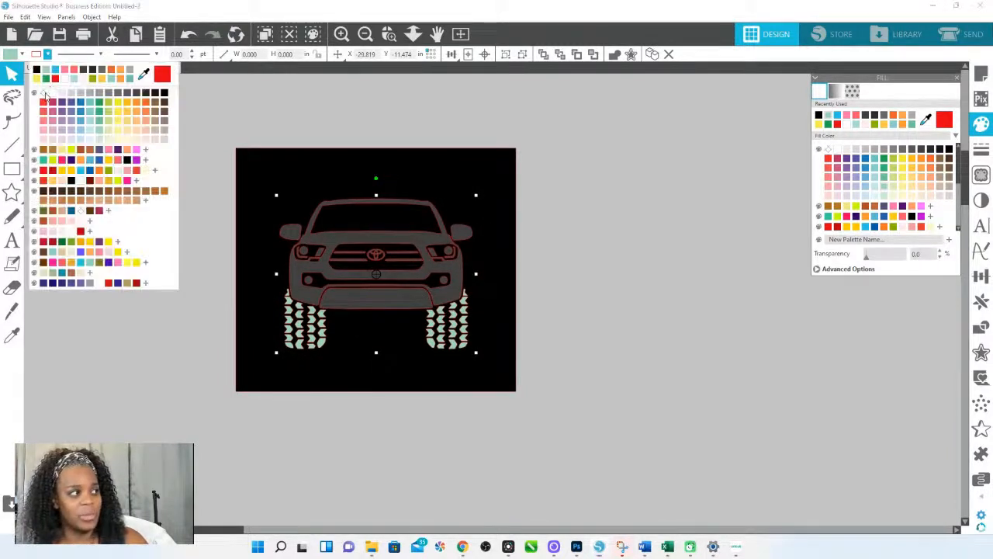
click(44, 92)
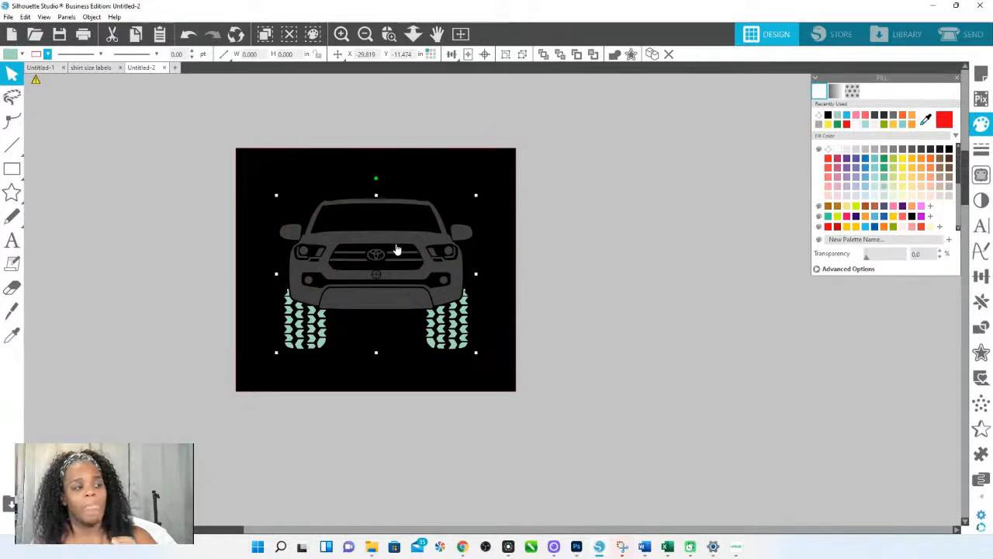
click(657, 349)
click(461, 350)
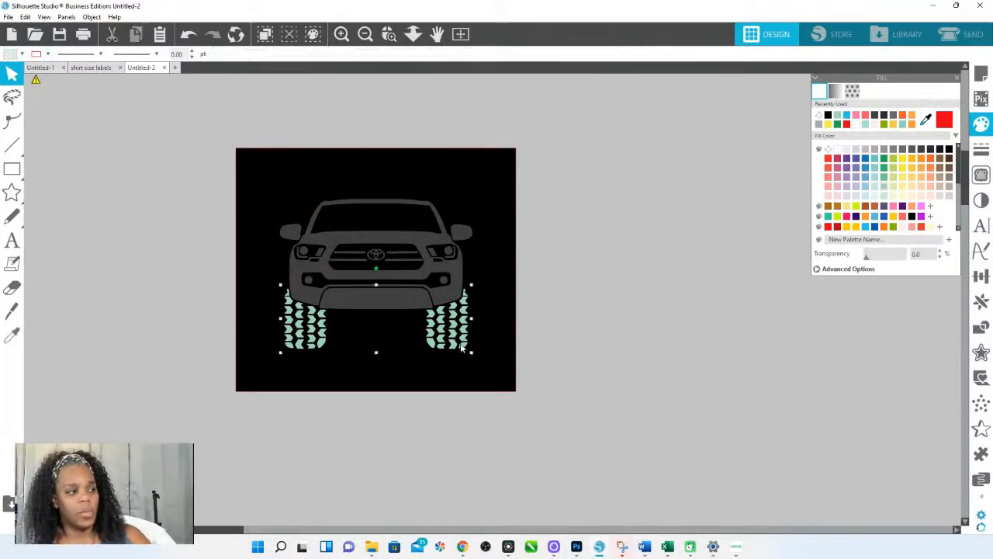
click(838, 150)
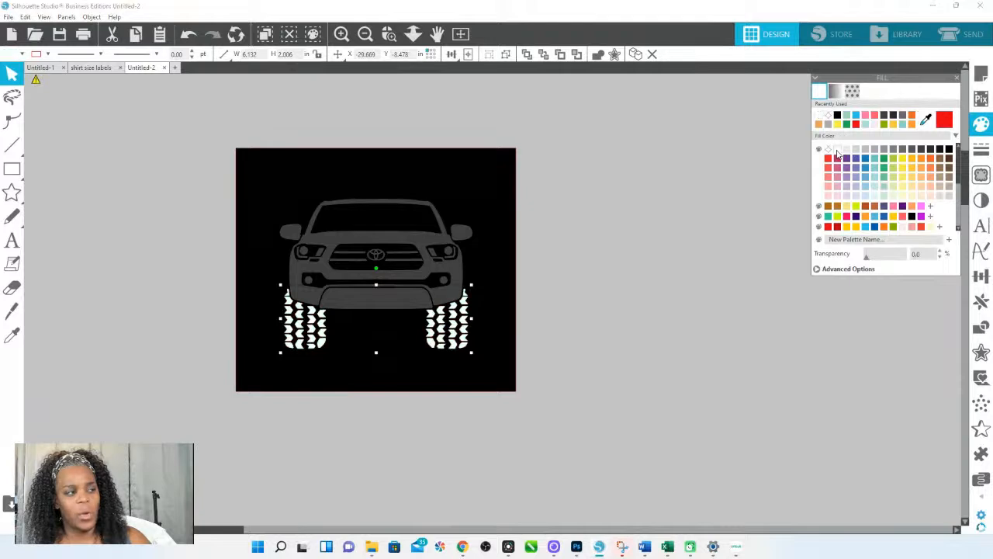
click(672, 348)
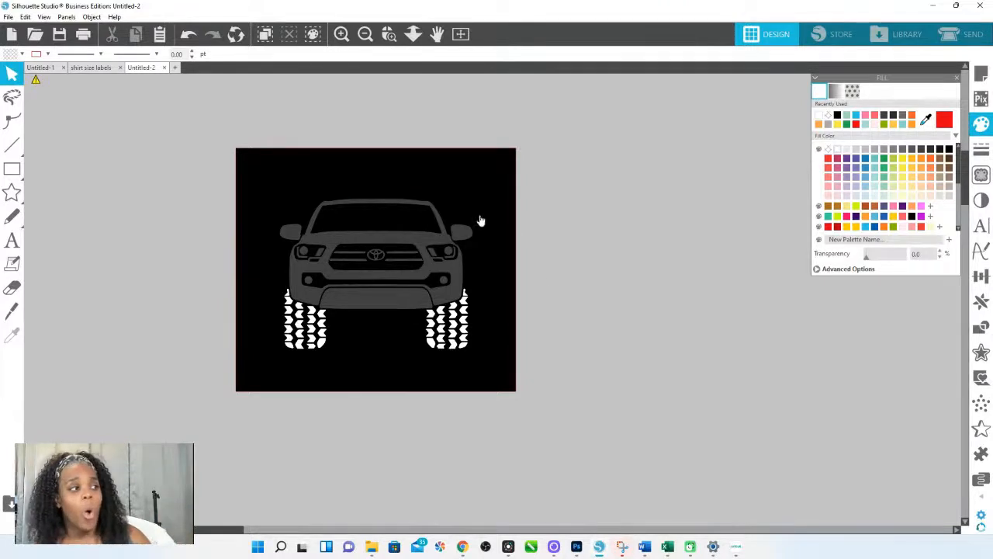
Fill the rectangle behind the truck copy with pink
click(488, 189)
click(894, 206)
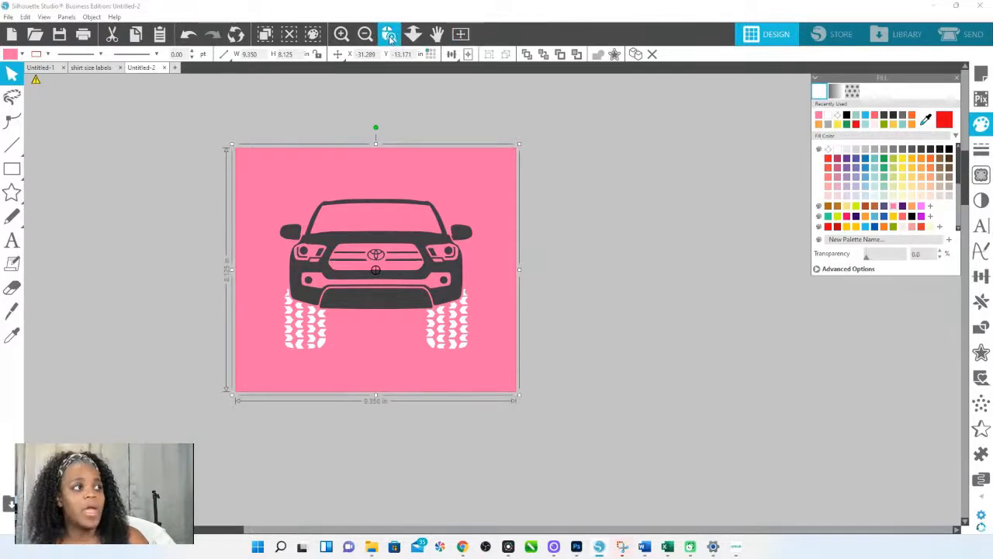
Release the compound path of the large dark grey truck body
scroll(636, 332, down, 7)
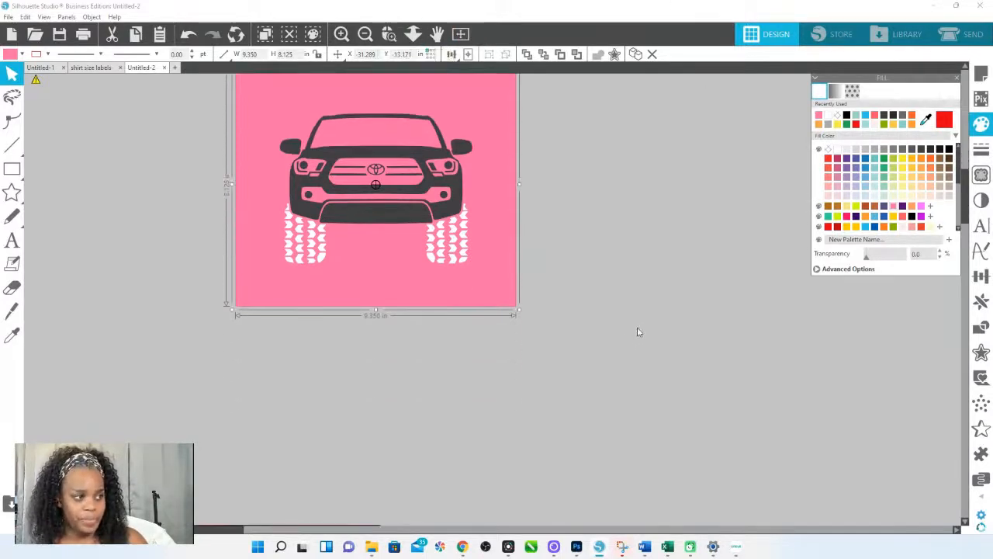
scroll(638, 332, down, 3)
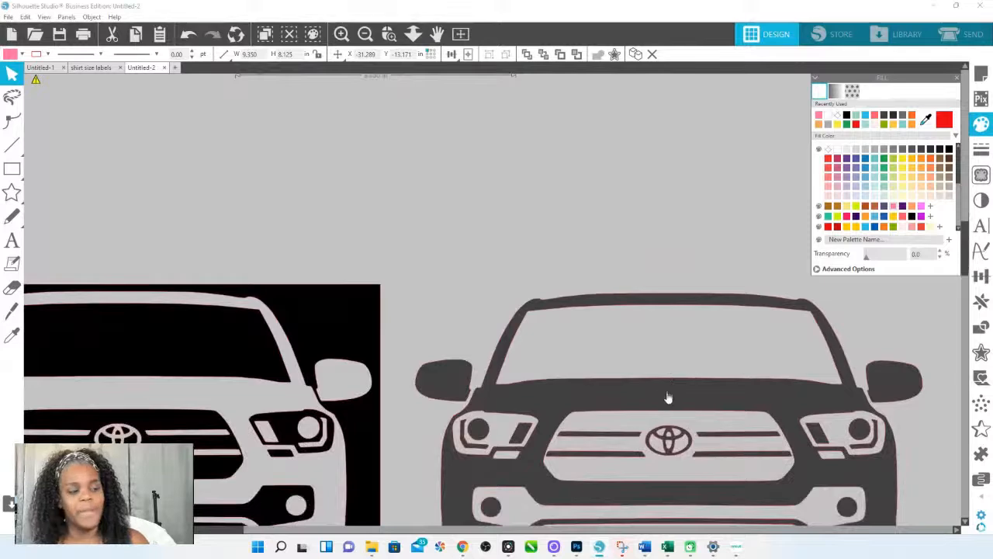
scroll(648, 365, down, 1)
click(642, 380)
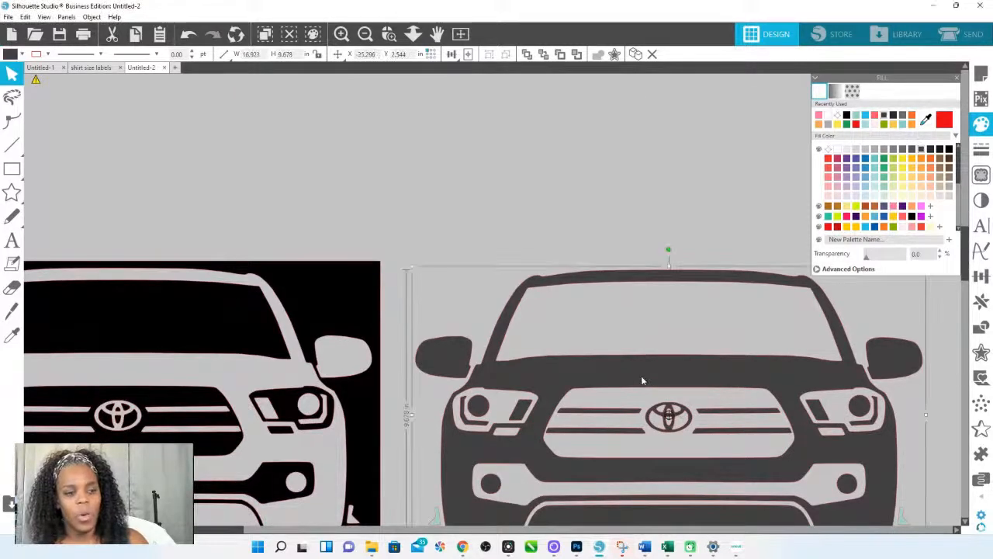
right_click(642, 380)
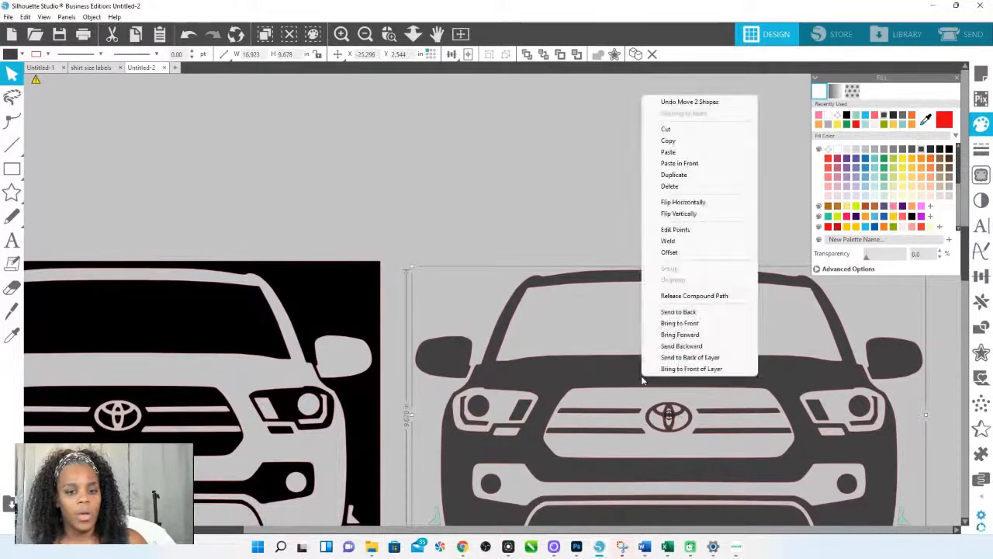
click(693, 296)
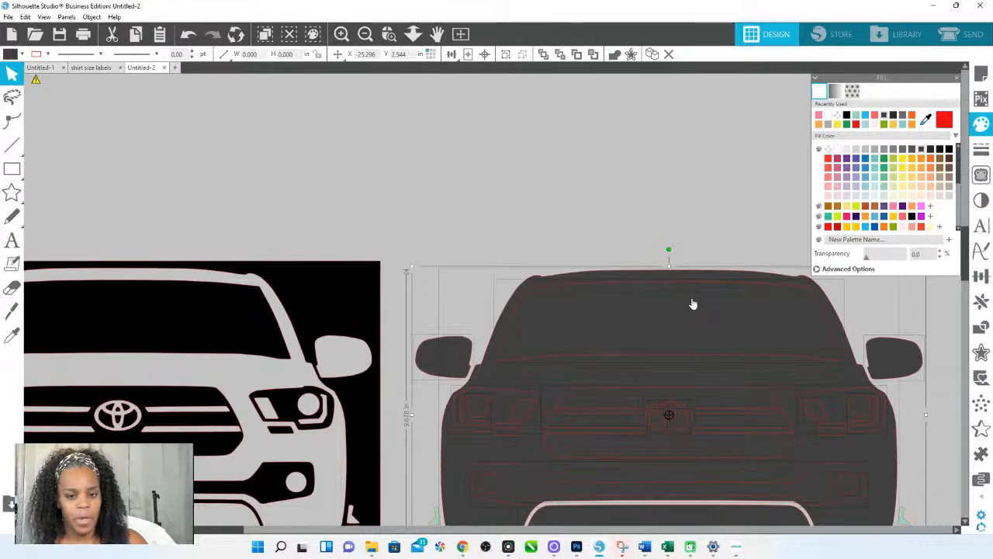
Fill the released windshield, grille, headlight and fog-light pieces with white, excluding the mirrors, outer body and lower bumper
scroll(690, 335, down, 1)
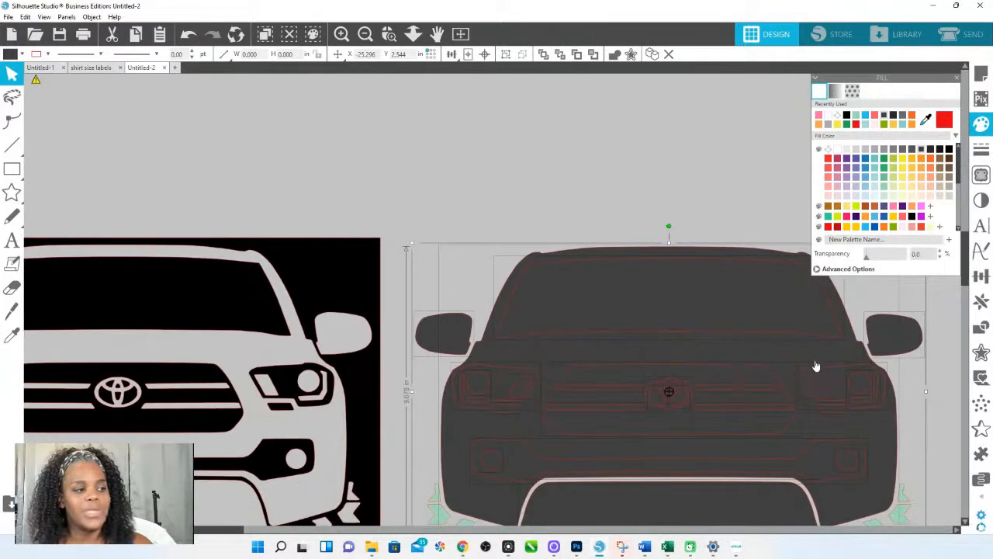
shift+click(459, 329)
shift+click(890, 334)
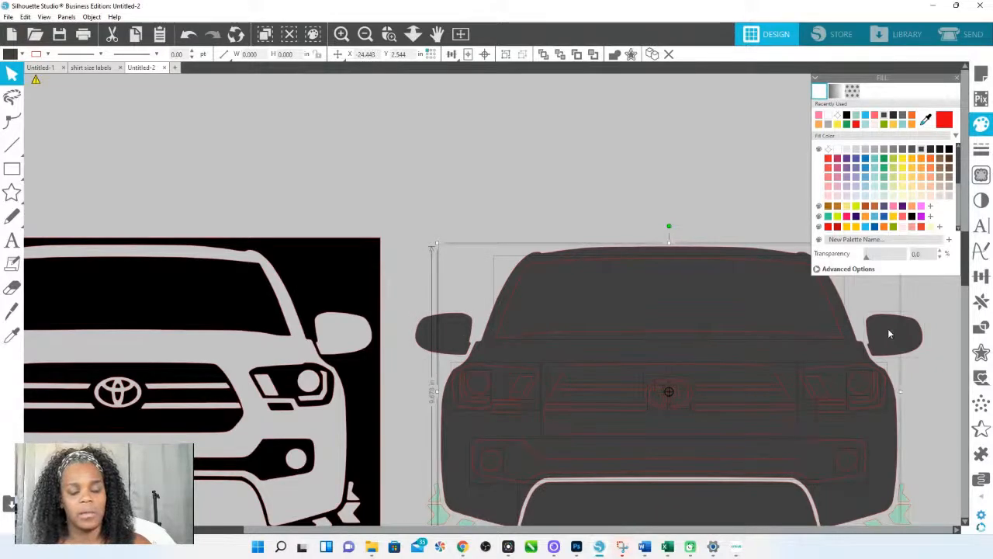
shift+click(840, 359)
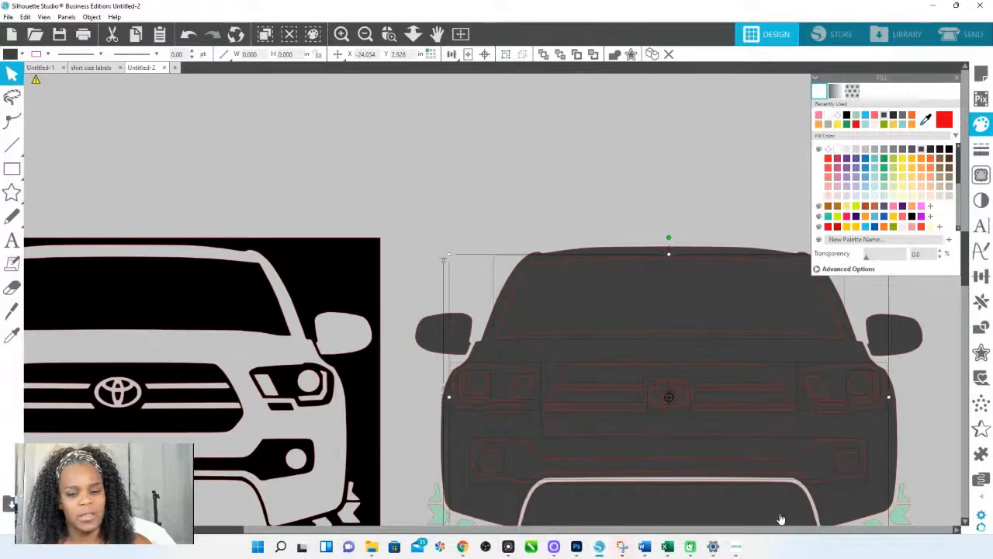
shift+click(745, 515)
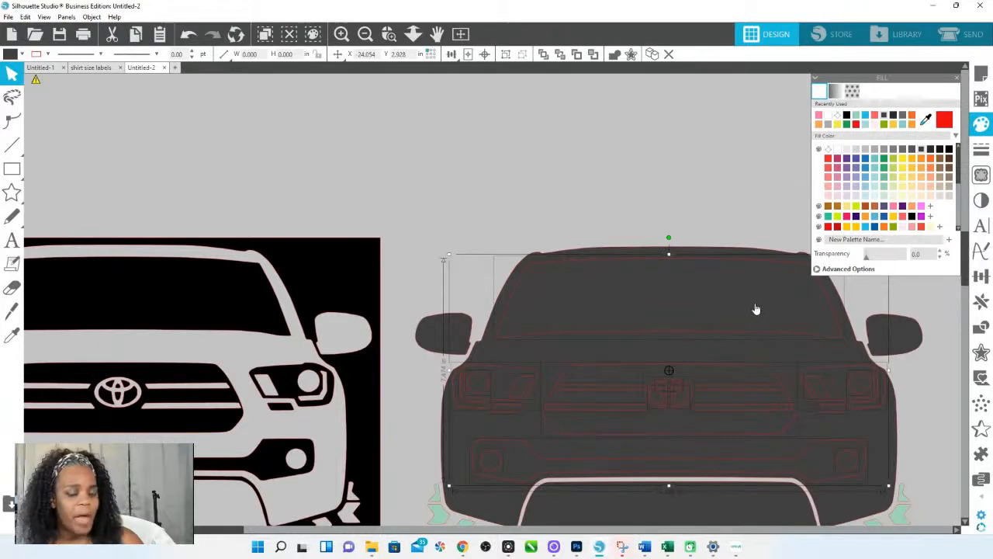
click(836, 150)
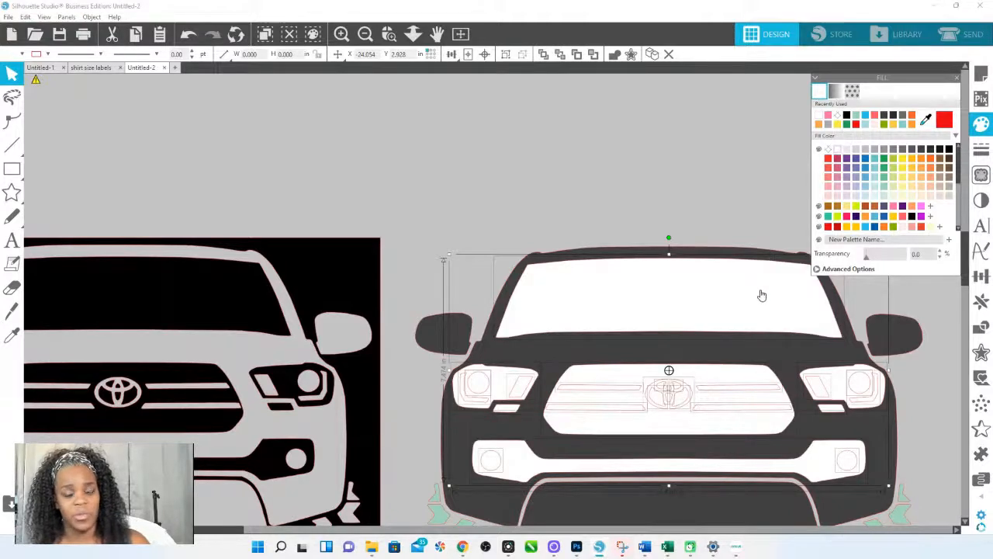
Combine the white windshield, grille and light pieces into a compound path
right_click(718, 298)
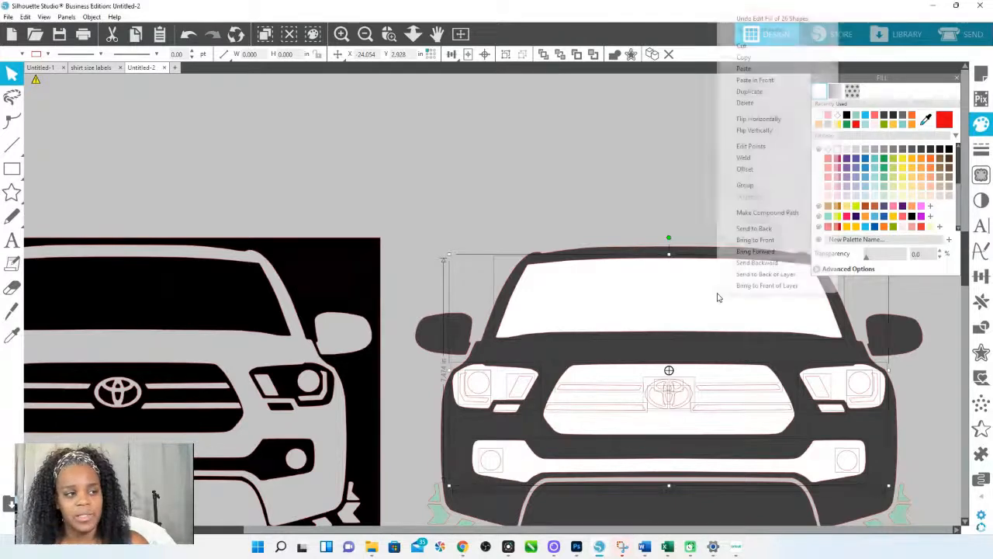
click(779, 217)
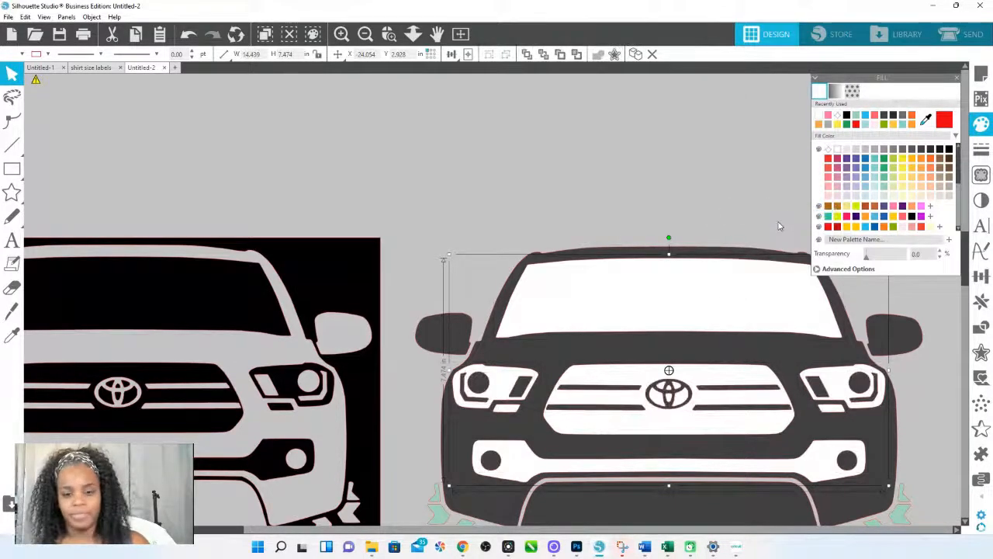
click(623, 199)
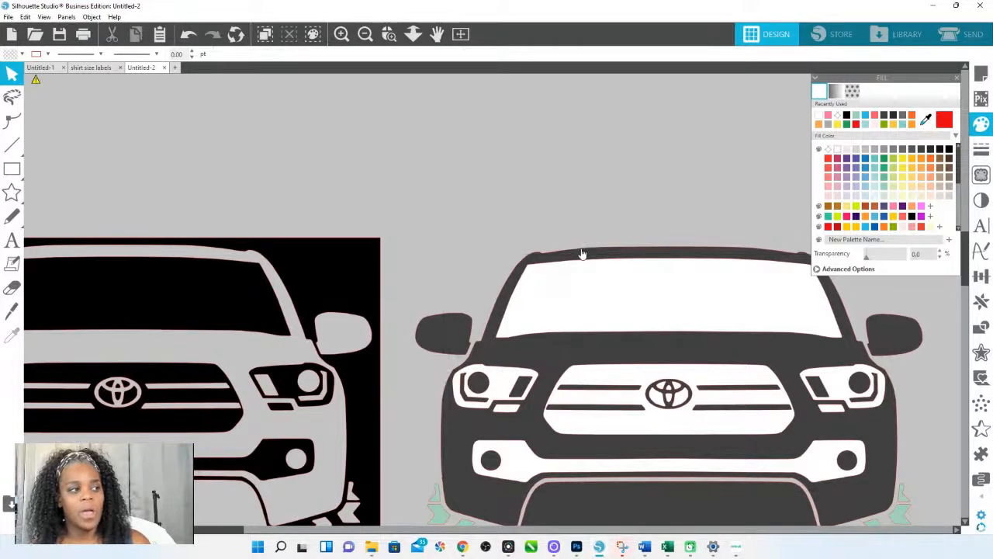
Try a black fill on the truck's outer body and both mirrors, and return them to dark grey
click(582, 254)
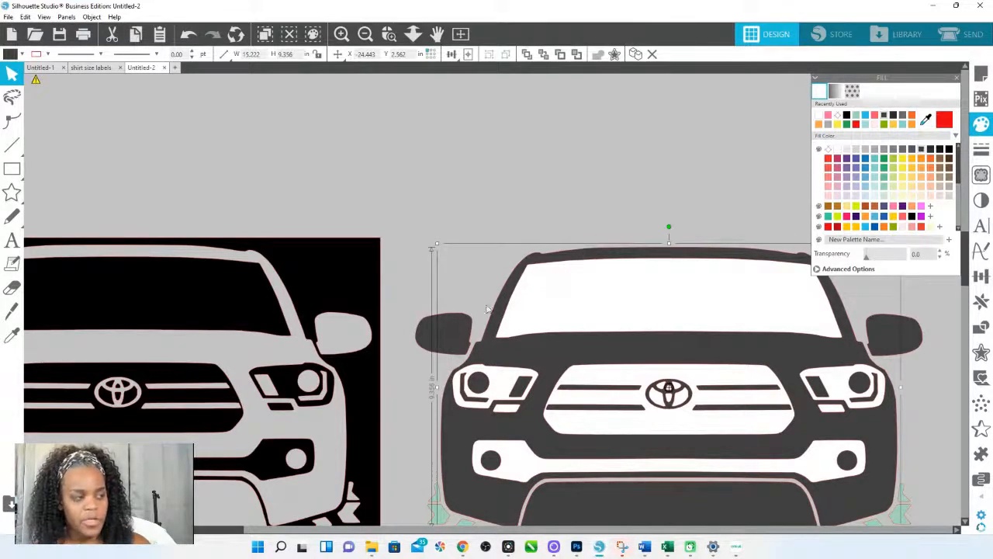
shift+click(465, 347)
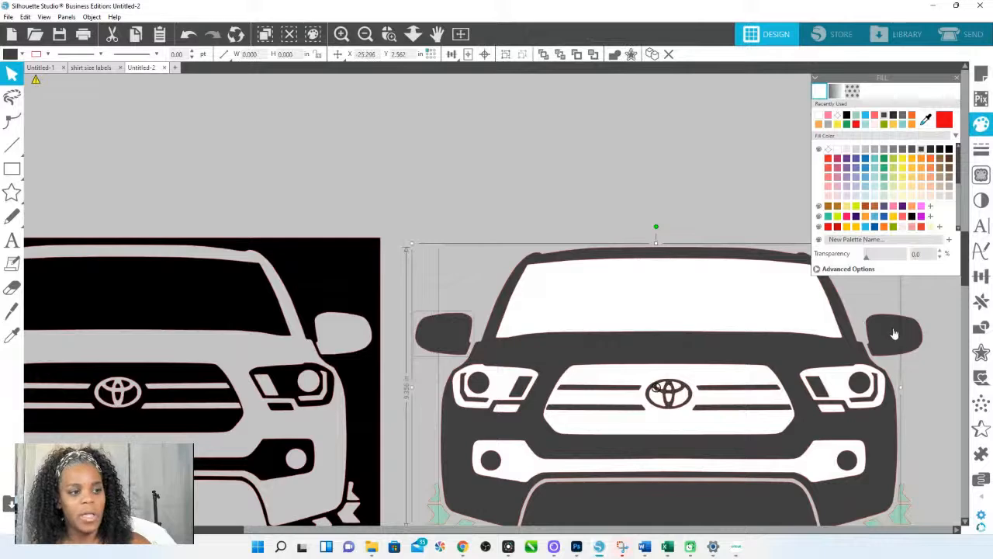
shift+click(893, 334)
click(948, 150)
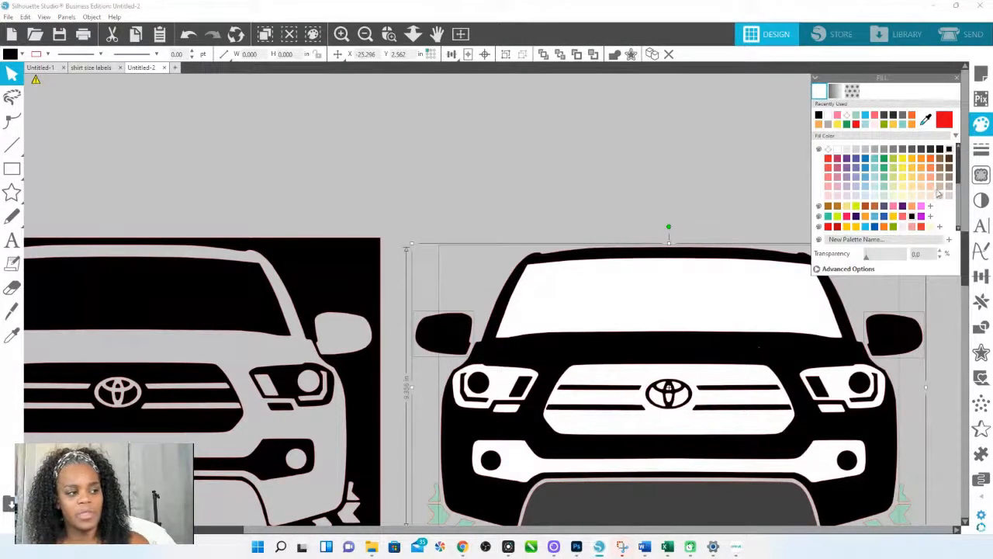
click(921, 150)
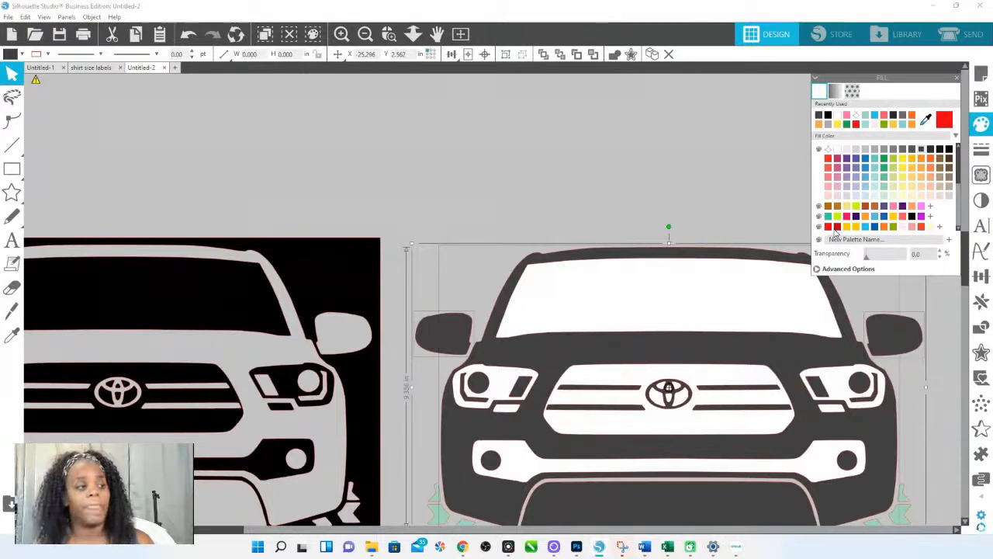
Fill the large dark grey truck's tires with white and group all of that truck's parts
click(413, 34)
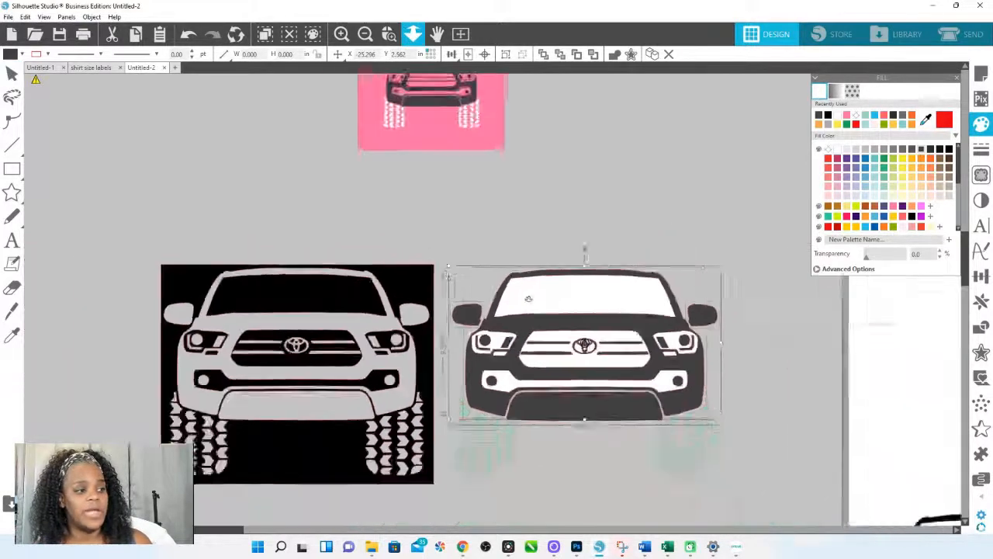
click(662, 452)
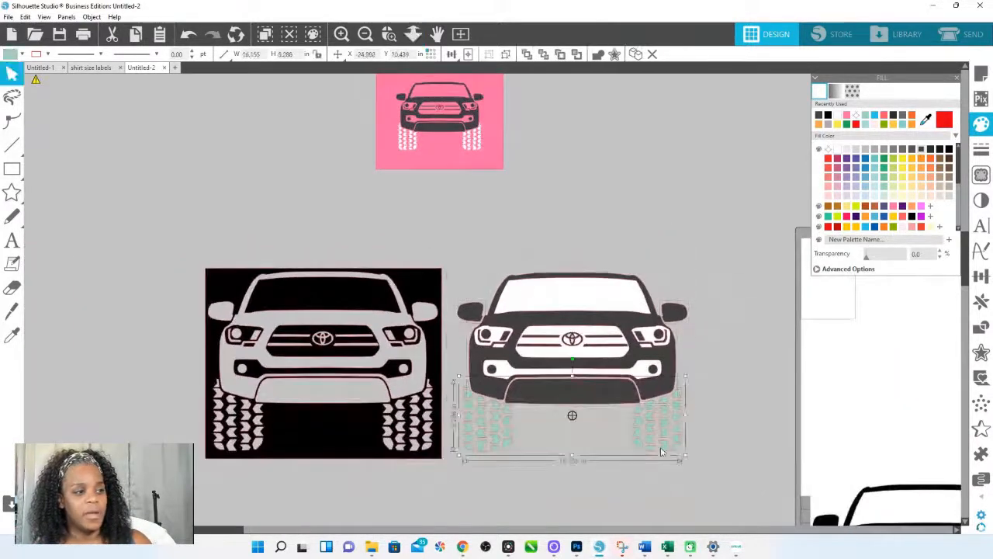
click(829, 151)
drag(741, 452, 467, 277)
right_click(523, 289)
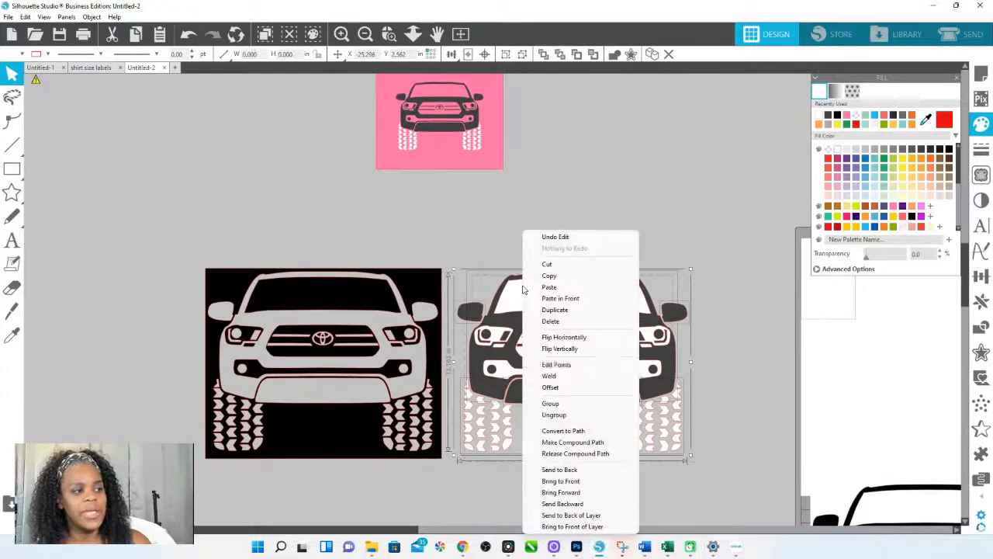
click(553, 403)
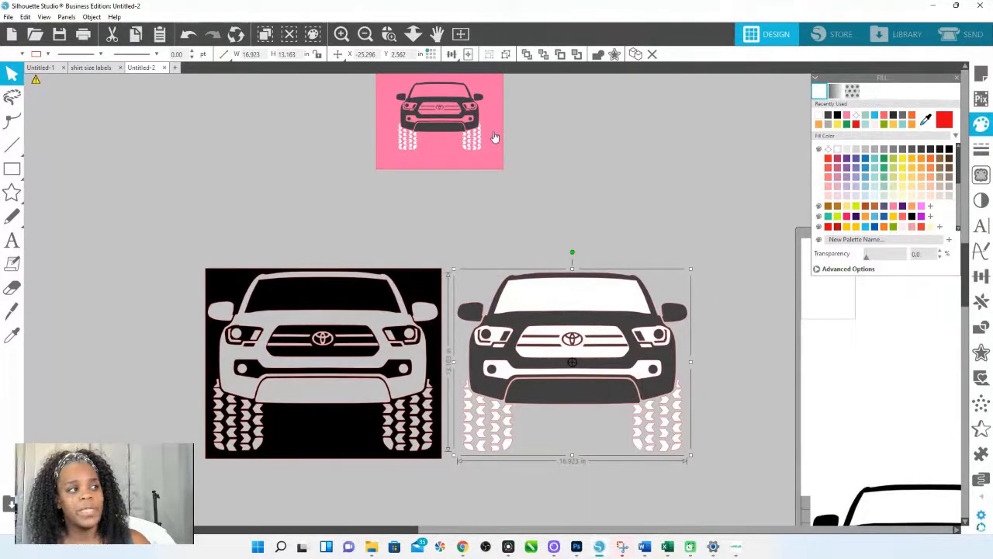
Move the pink rectangle clear of the small truck and remove the outline colour from the large grouped truck
drag(492, 137, 665, 166)
click(662, 408)
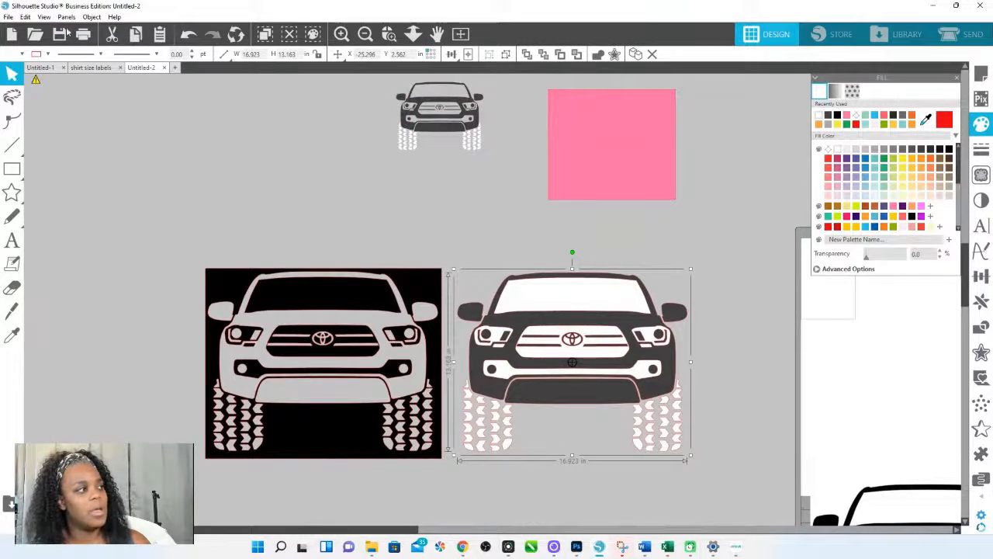
click(48, 54)
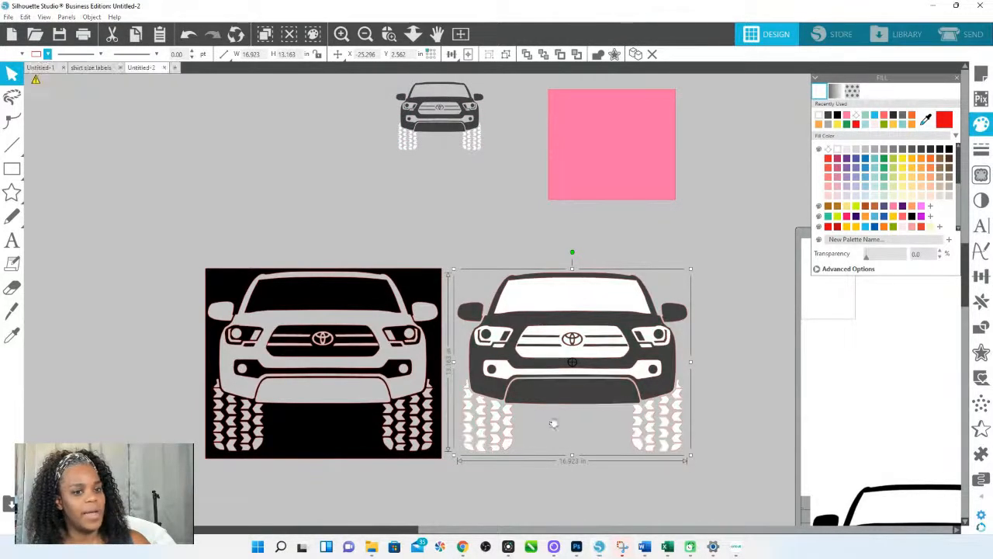
Shrink the grouped truck and centre it on the pink rectangle, and fill that rectangle with black
drag(691, 460, 655, 158)
click(669, 120)
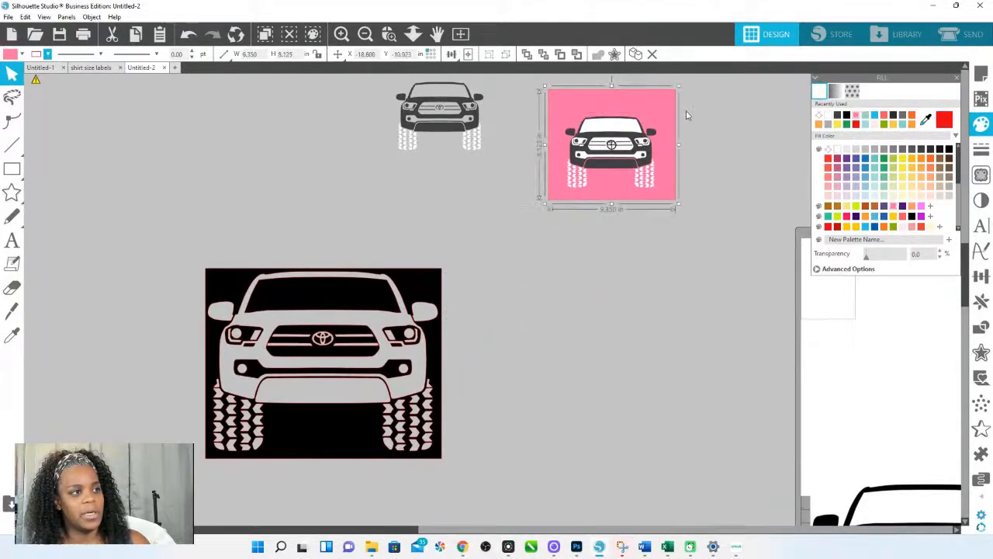
click(949, 149)
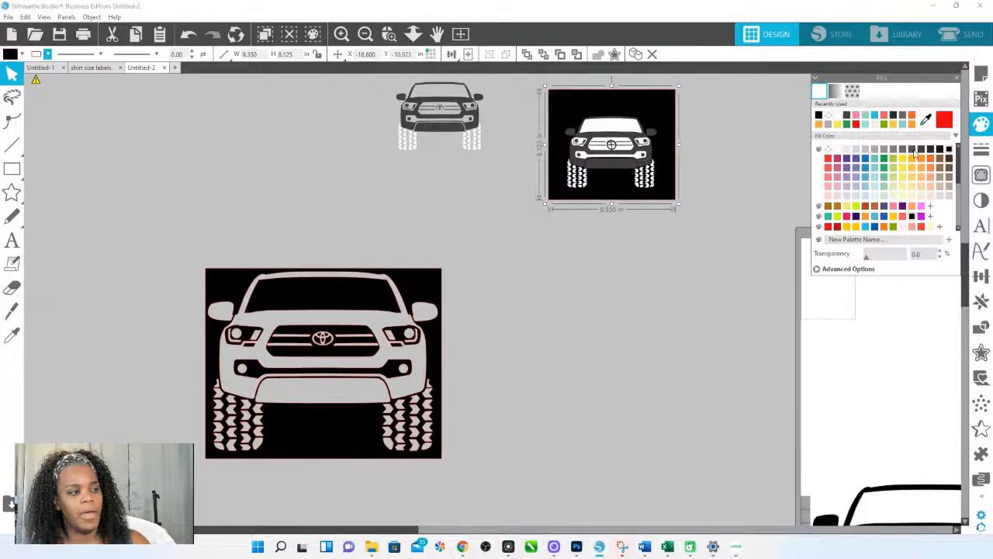
click(660, 250)
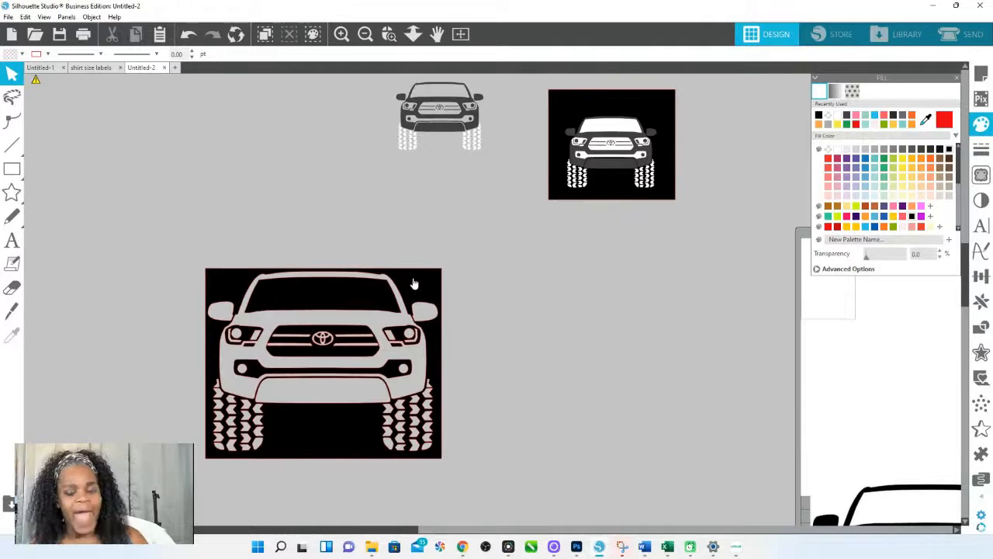
Release the compound path of the black inverted truck trace and delete its surrounding background shape
click(389, 34)
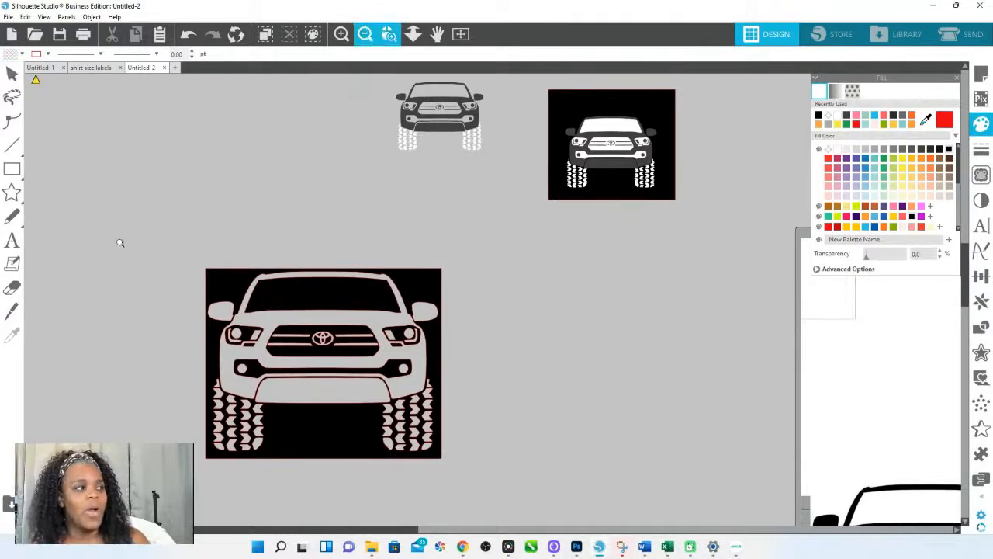
drag(120, 242, 458, 504)
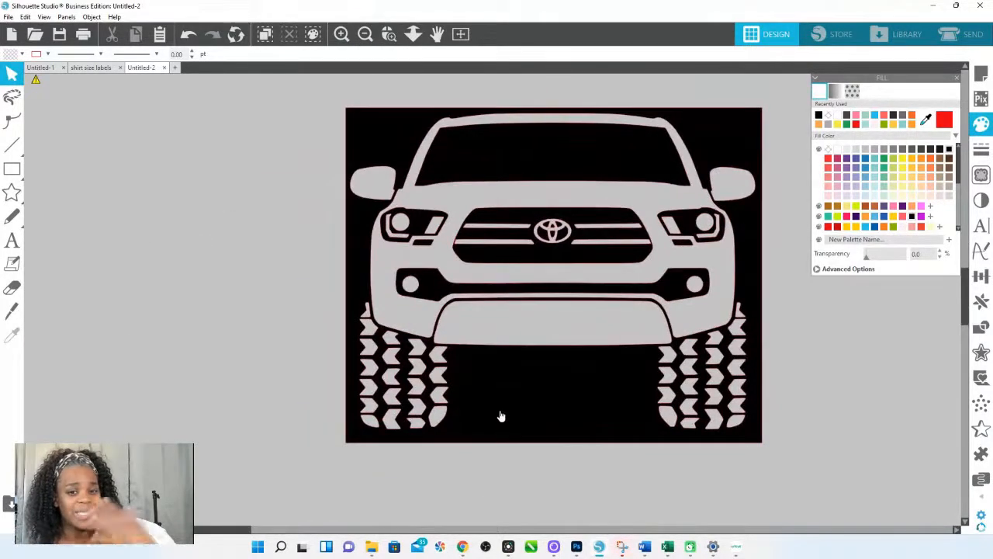
right_click(543, 400)
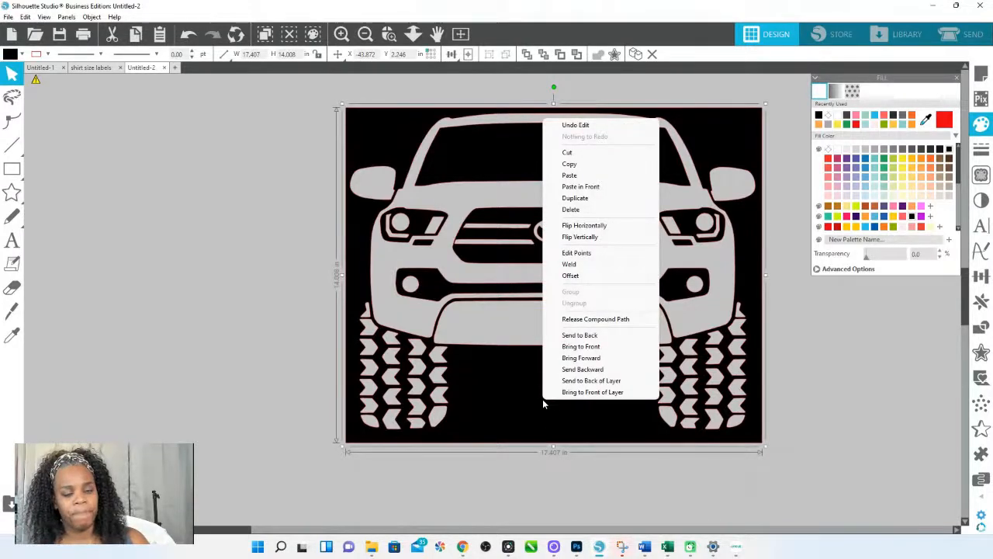
click(586, 320)
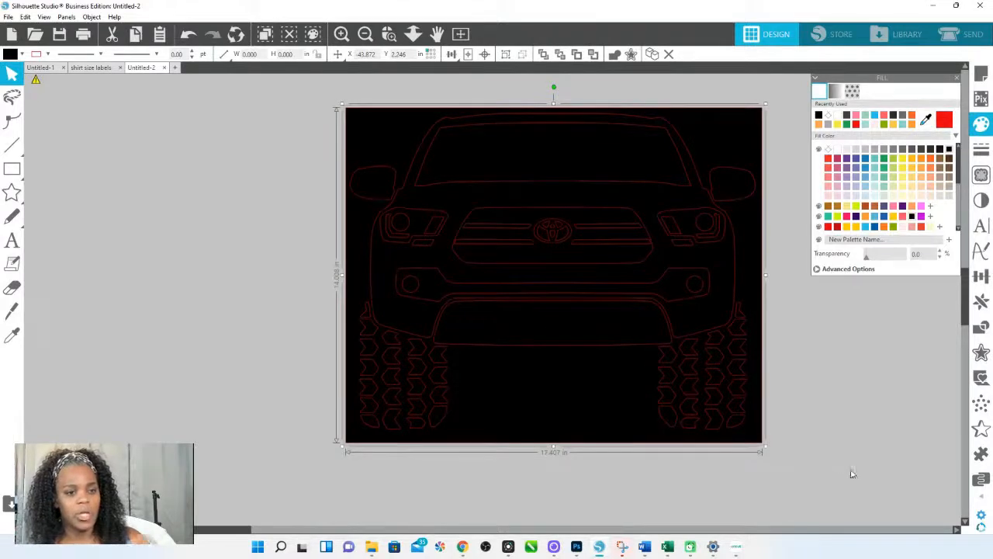
right_click(813, 428)
click(789, 432)
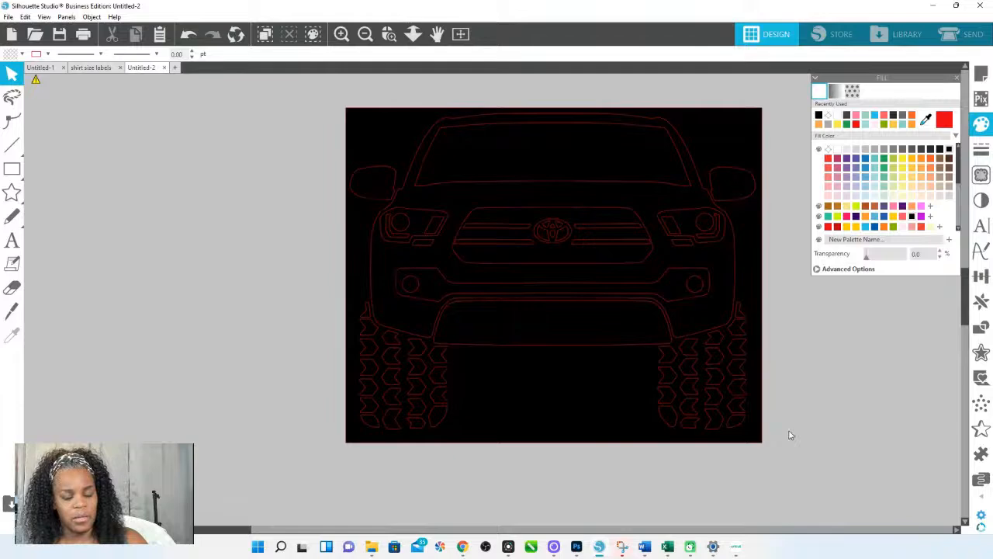
click(582, 391)
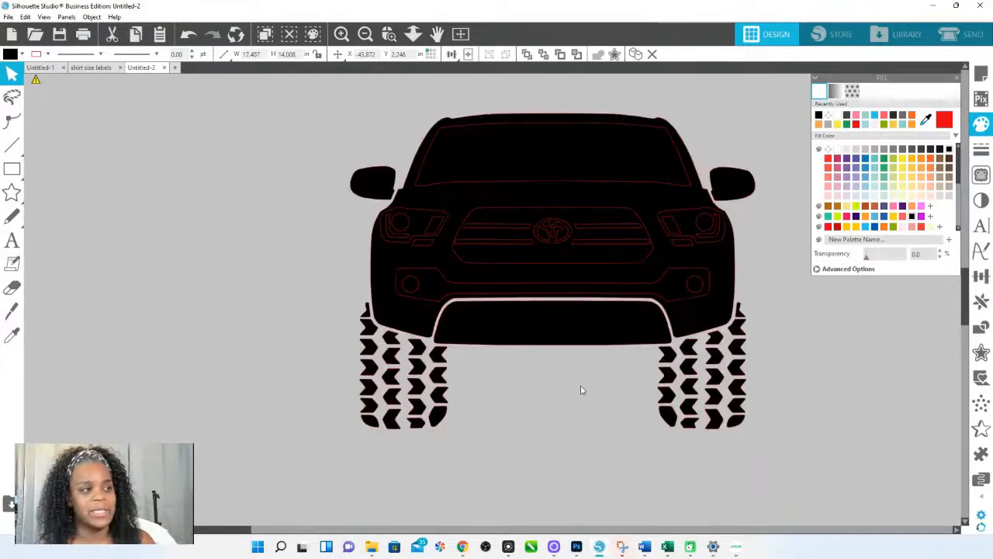
key(Delete)
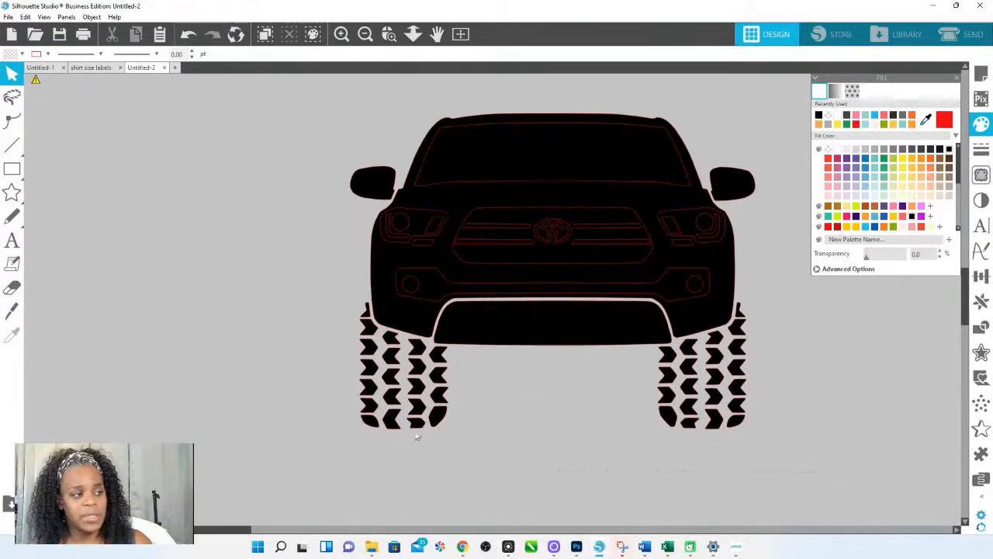
Fill all tread pieces of both tires on the large black truck with white
drag(417, 437, 319, 356)
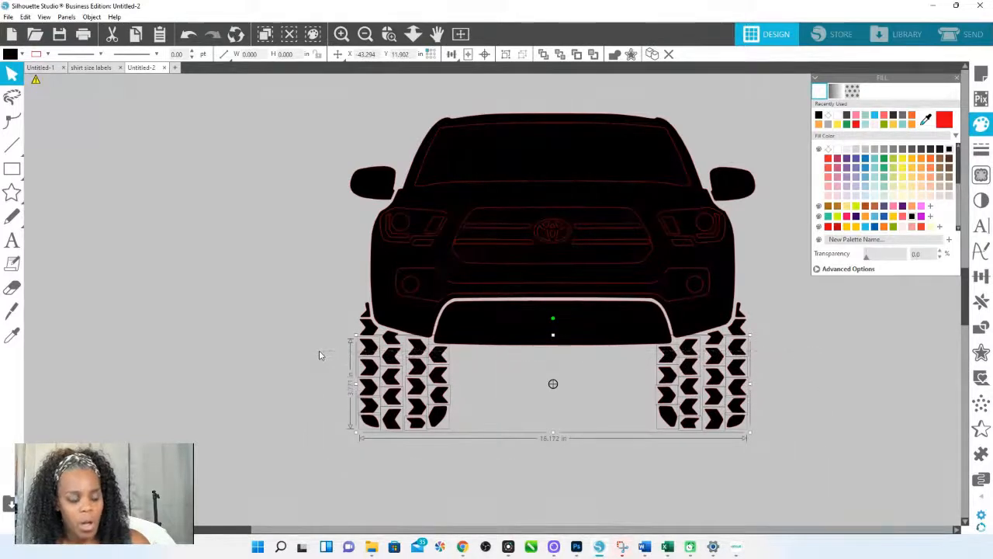
shift+click(733, 335)
shift+click(736, 329)
shift+click(740, 313)
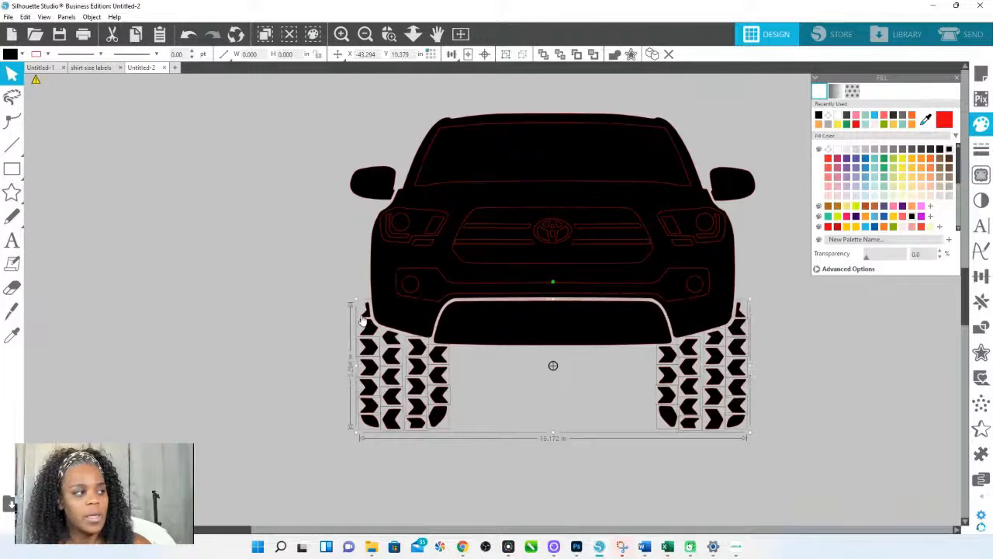
shift+click(366, 315)
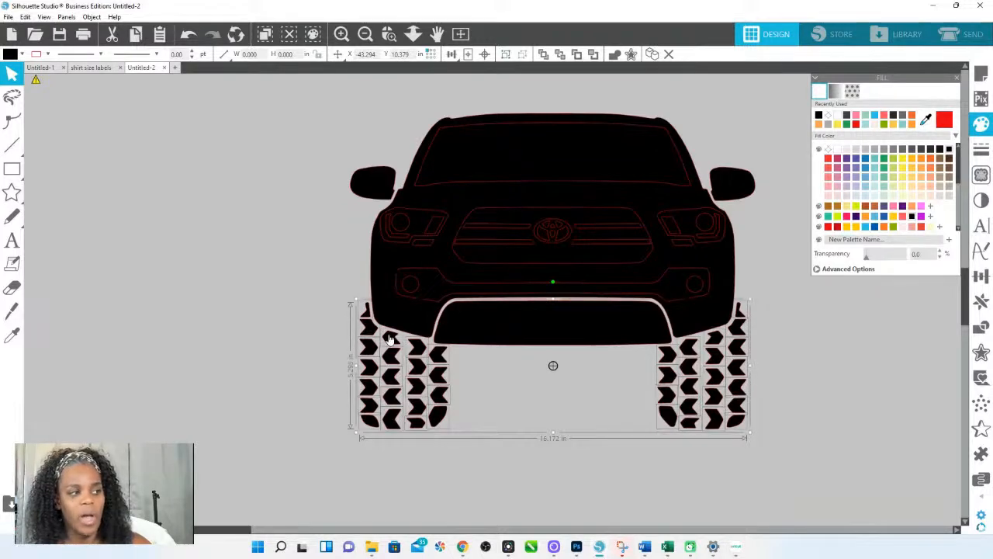
click(838, 150)
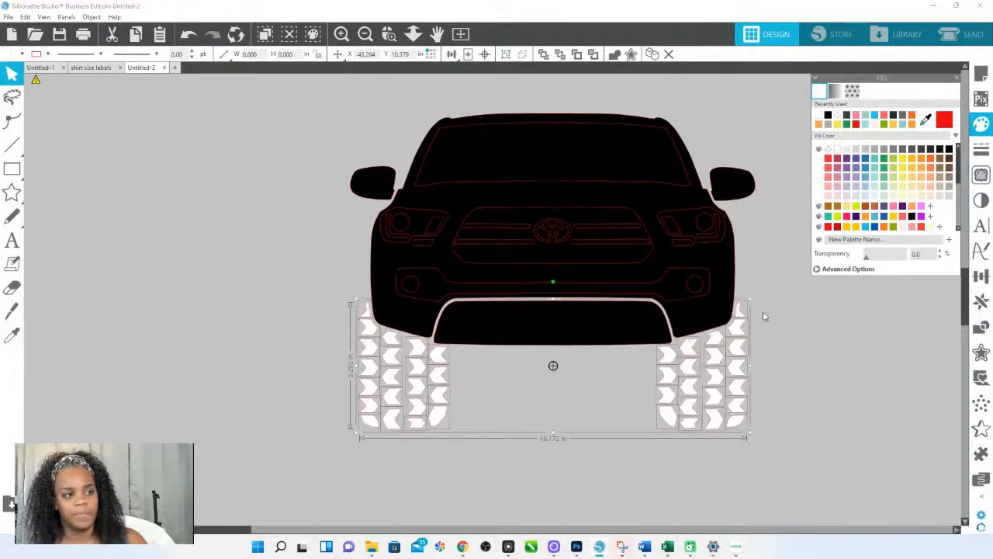
Group the white tire treads and change their red outline to a near-white colour
right_click(737, 333)
click(773, 227)
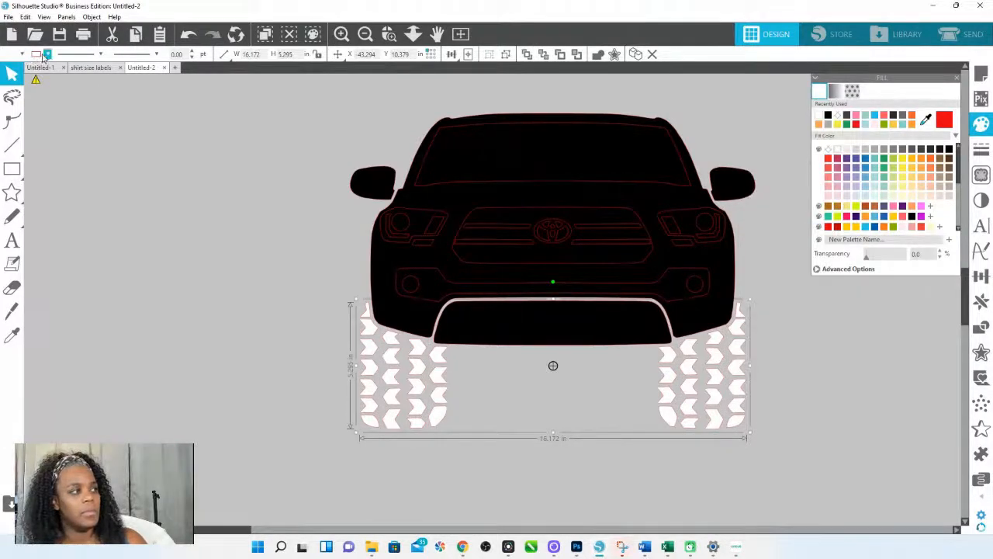
click(48, 53)
click(62, 100)
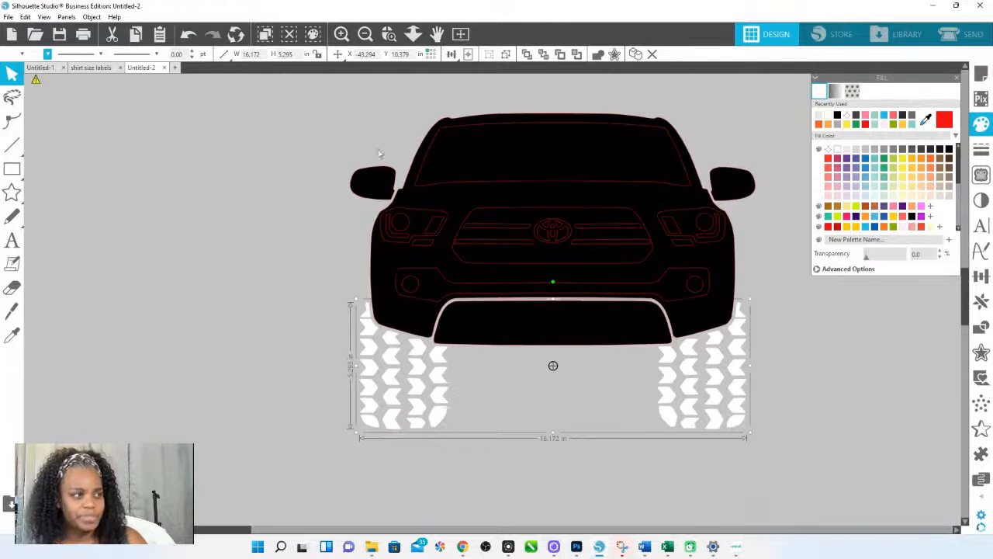
Combine all the black body parts, without the tires, into one compound path
drag(324, 99, 762, 336)
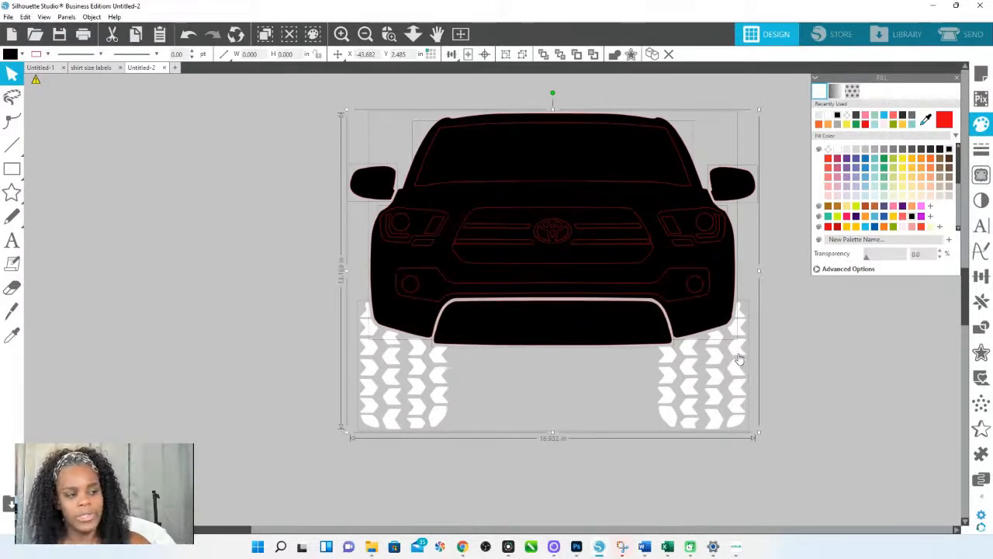
shift+click(737, 347)
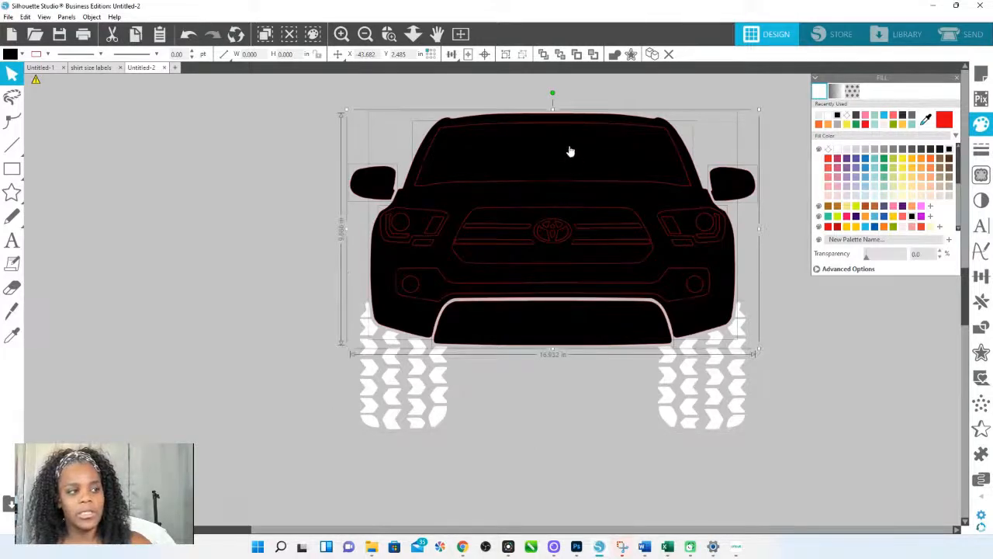
right_click(568, 150)
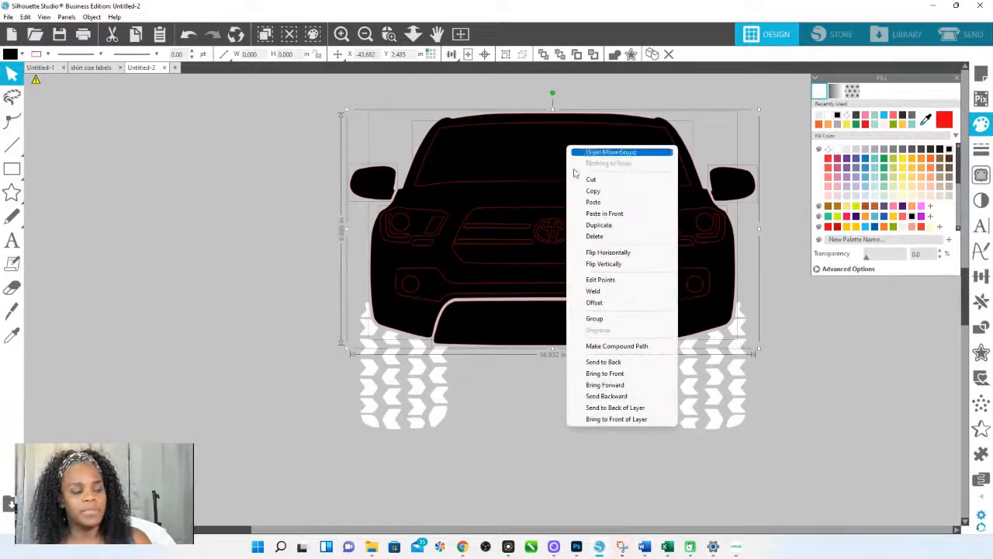
click(617, 347)
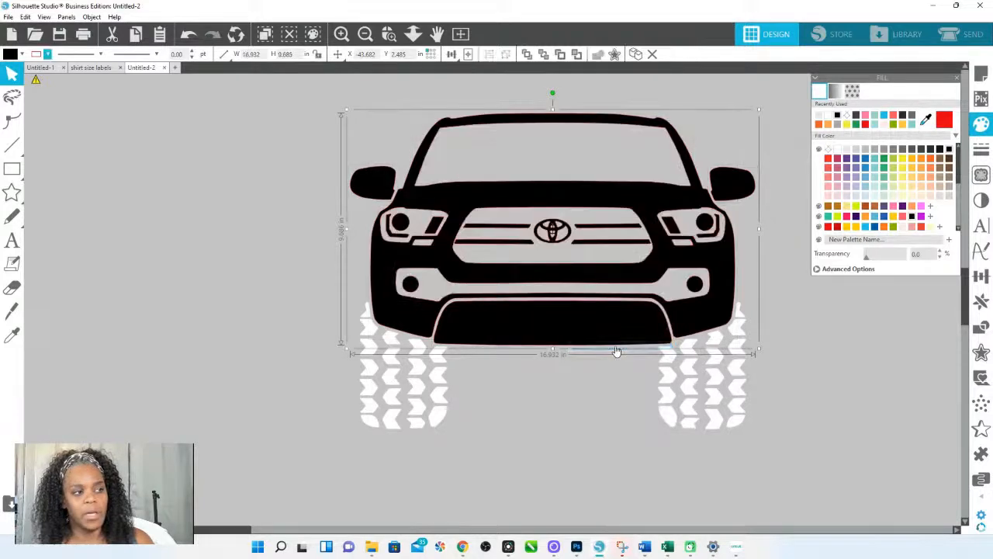
Remove the outline colour from the black truck body
click(414, 36)
drag(464, 169, 467, 215)
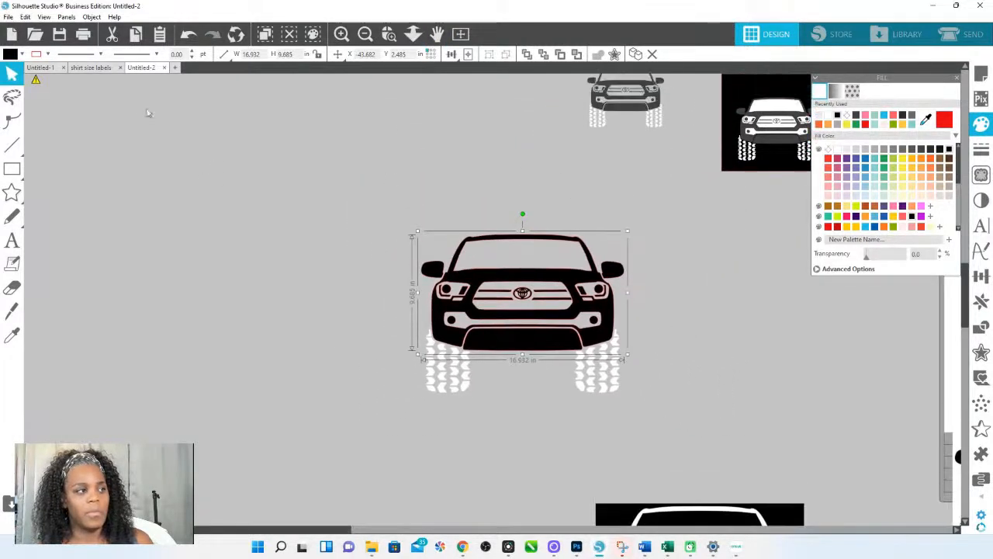
click(48, 55)
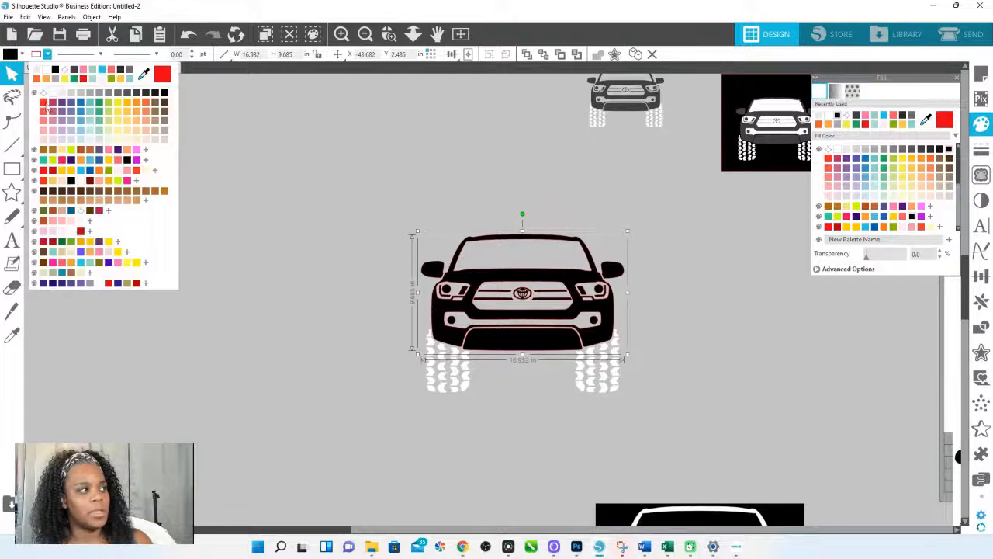
click(44, 92)
Shrink the whole truck, body and tires together, to about 9.06 in wide
click(413, 35)
drag(437, 164, 442, 213)
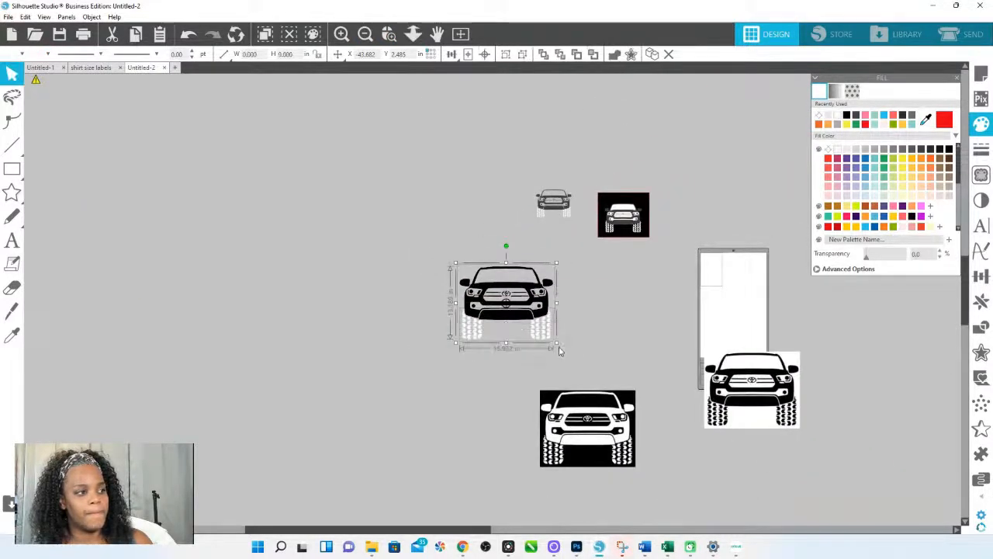
drag(555, 343, 513, 309)
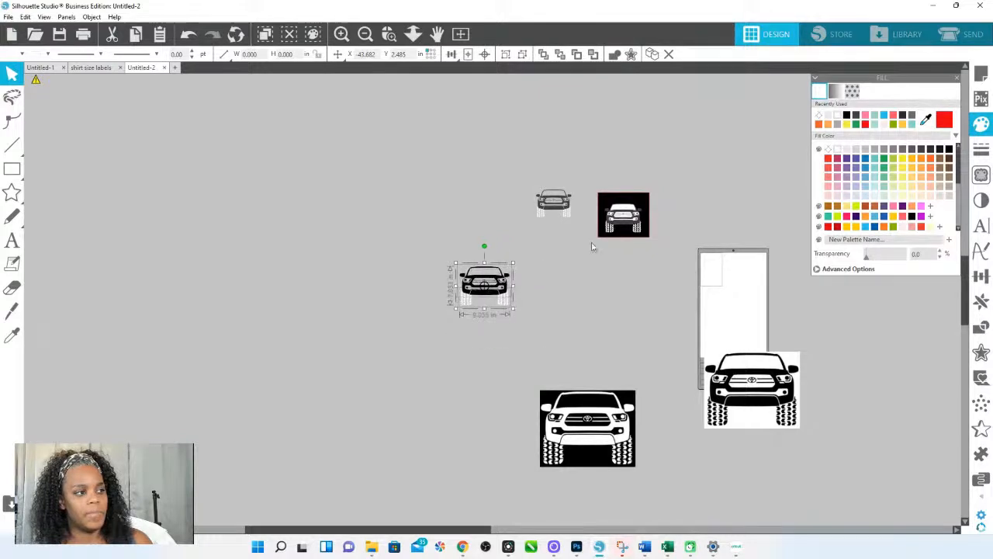
Place a copy of the 9.35 by 8.125 in black rectangle behind the shrunken truck and fill the truck's body with pink
click(607, 202)
drag(606, 203, 461, 269)
right_click(505, 301)
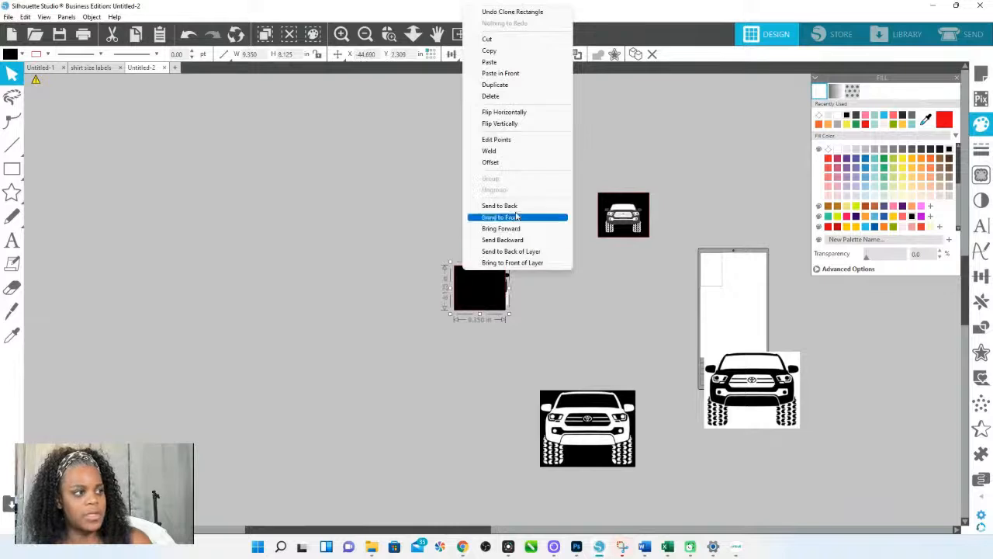
click(500, 206)
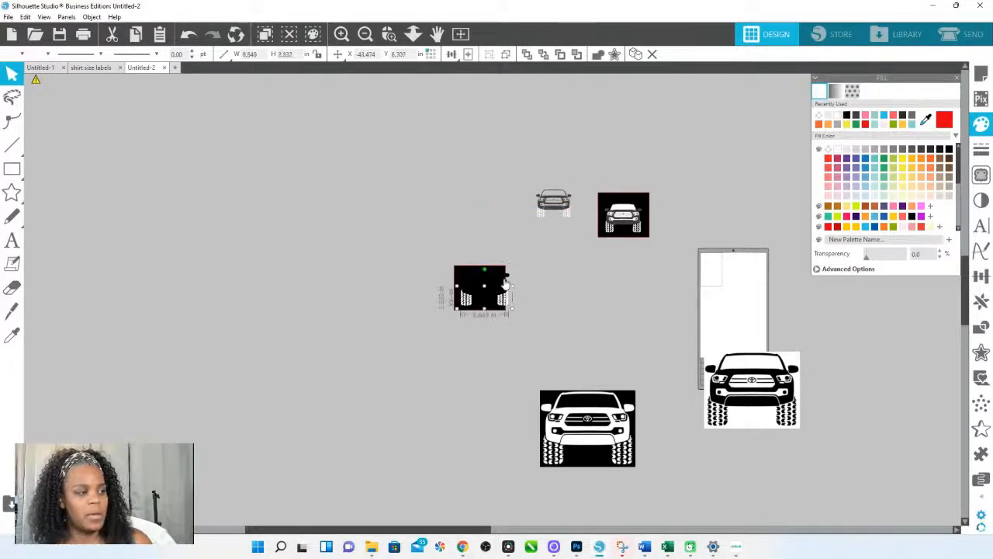
click(503, 285)
click(921, 216)
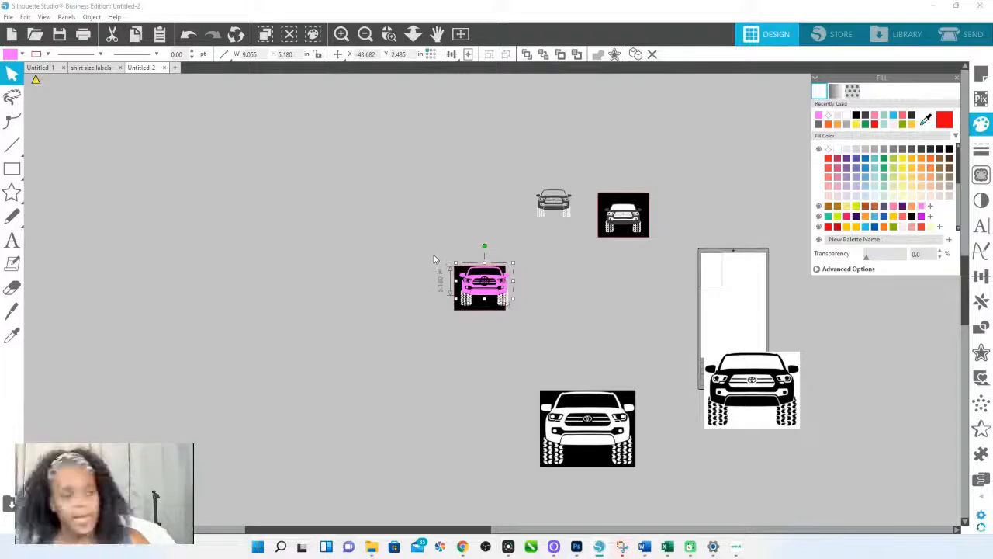
Group the pink body with its tires, shrink the group to about 5.78 by 4.5 in and position it within the black rectangle
drag(437, 262, 519, 318)
key(z)
drag(442, 260, 544, 326)
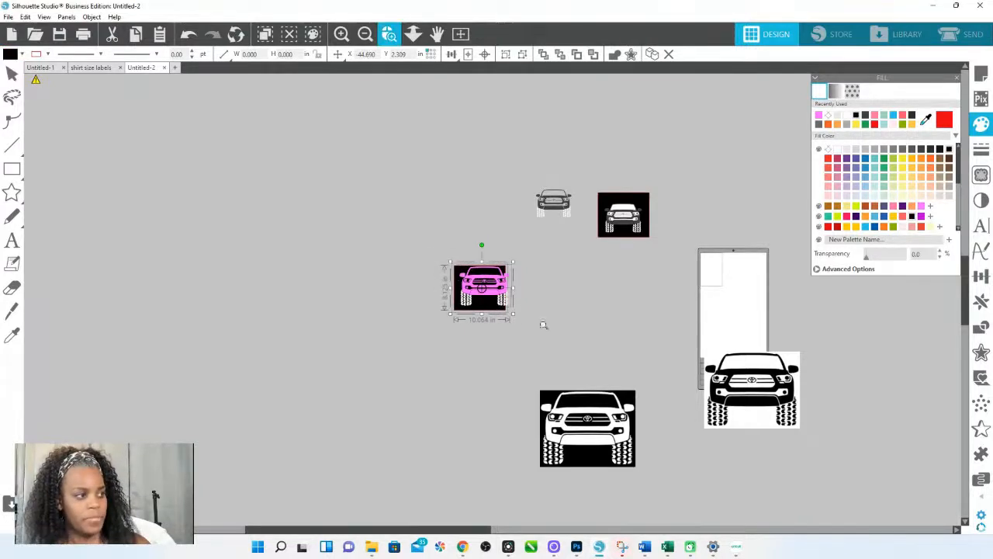
right_click(509, 271)
click(384, 429)
drag(309, 186, 595, 334)
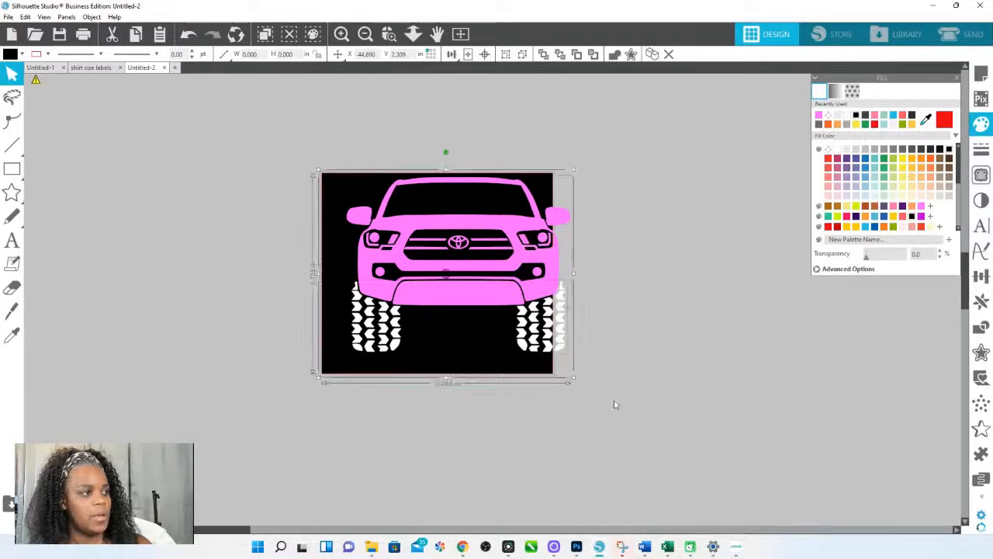
shift+click(474, 350)
right_click(506, 286)
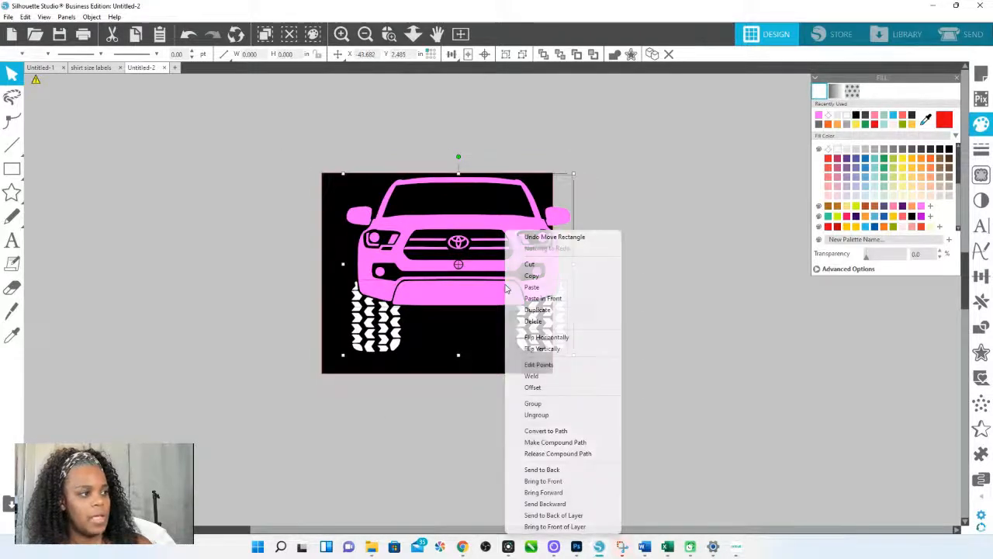
click(534, 403)
drag(572, 357, 494, 291)
drag(470, 248, 486, 274)
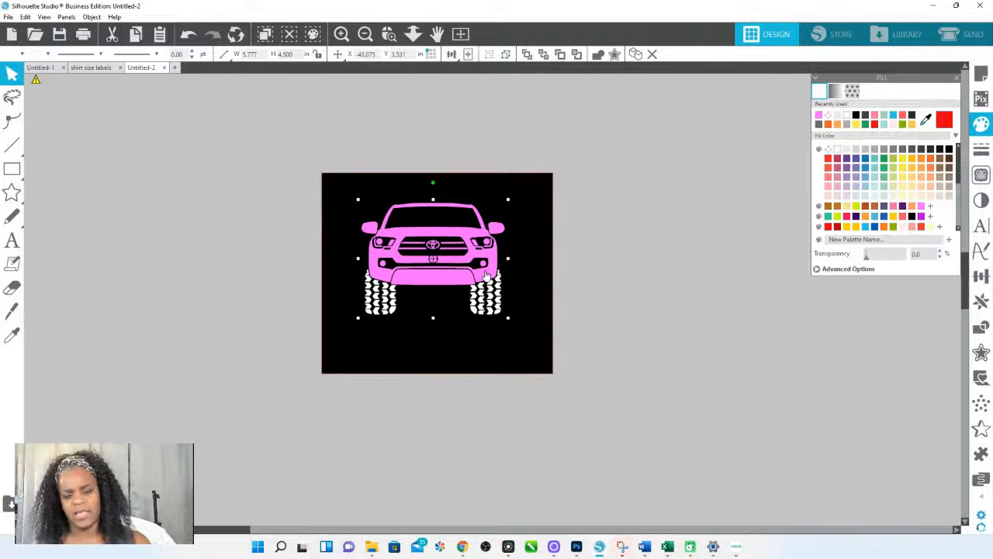
click(519, 137)
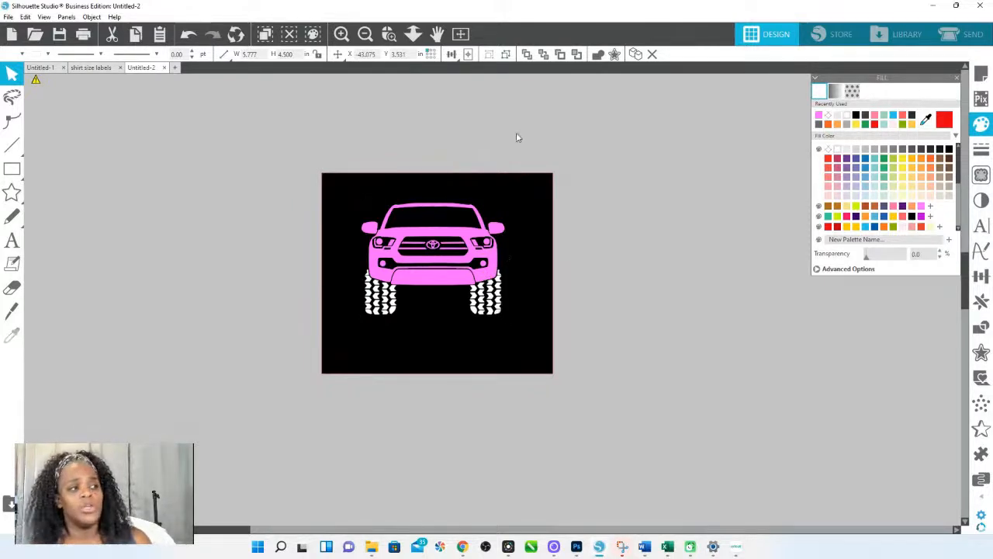
Try purple and light yellow-green fills on the grouped truck, keep the yellow-green and ungroup the body from the tires
drag(492, 261, 492, 261)
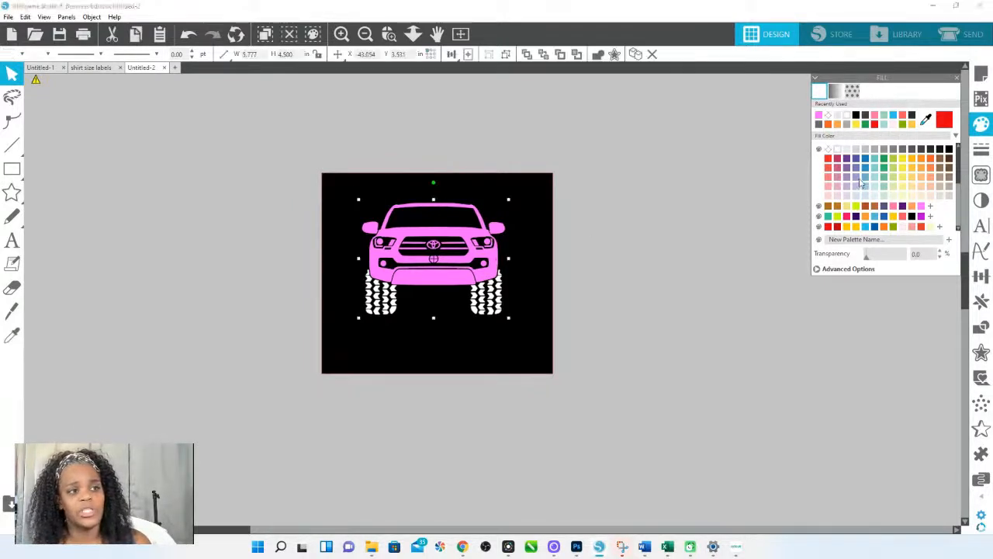
click(856, 178)
click(894, 178)
right_click(462, 243)
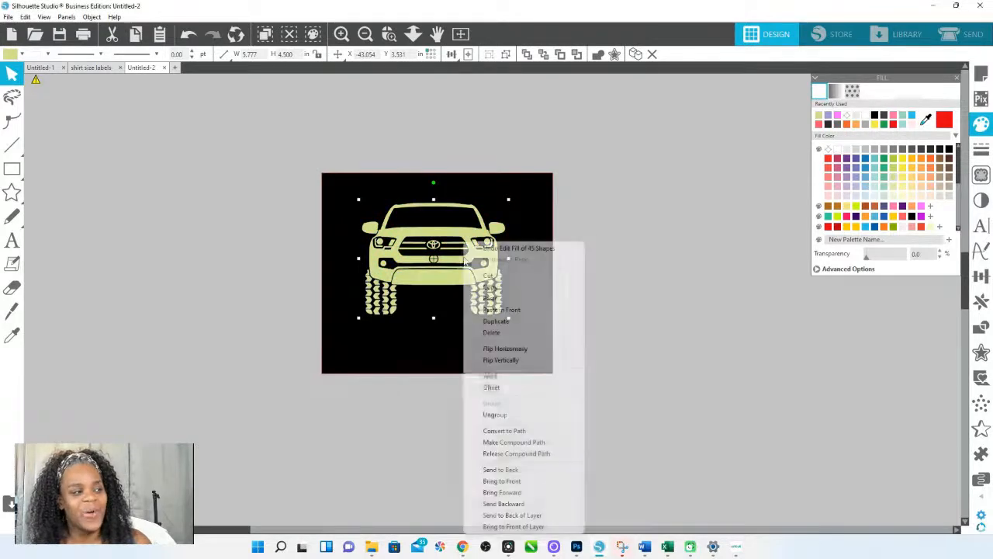
click(513, 414)
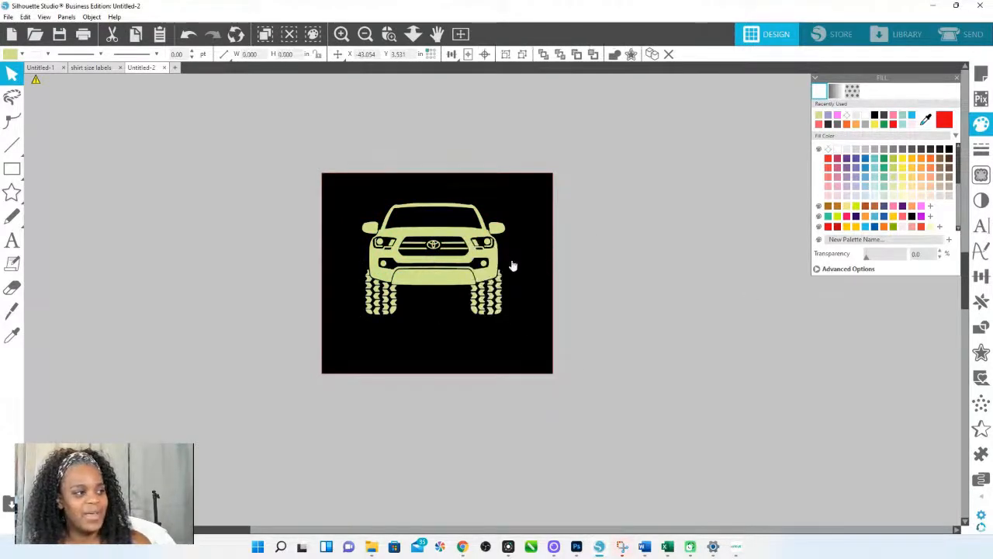
Try a yellow fill on the truck's body and settle on a pale yellow-green
click(490, 267)
click(911, 169)
click(894, 187)
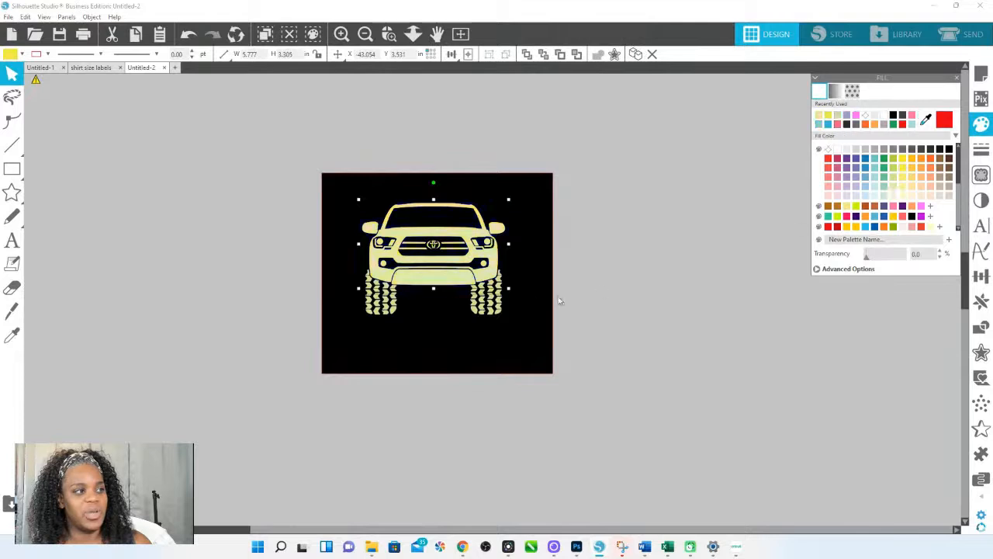
Fill the tires of the yellow-green truck with white
click(482, 309)
click(483, 309)
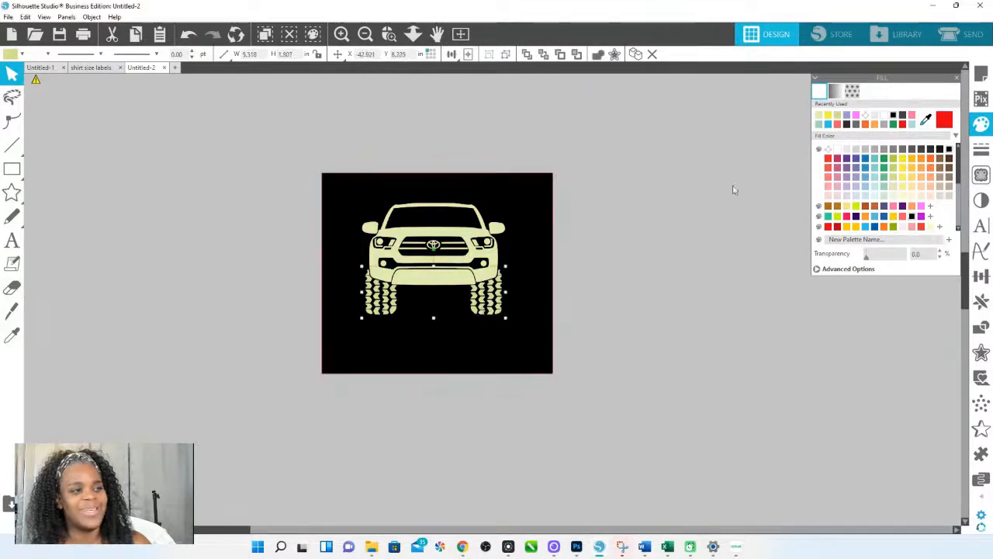
click(693, 273)
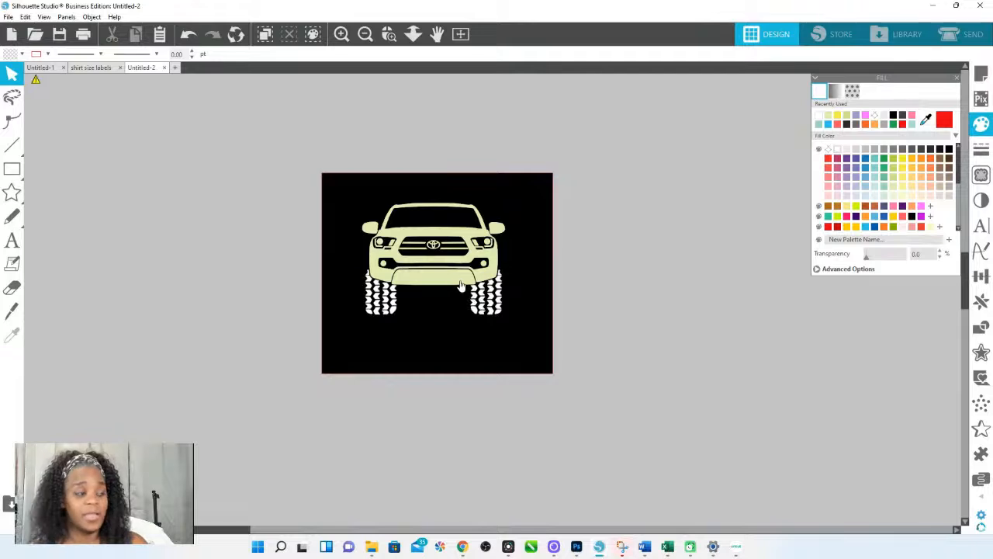
Try purple, blue and yellow-orange fills on the truck's body and settle on orange
click(499, 283)
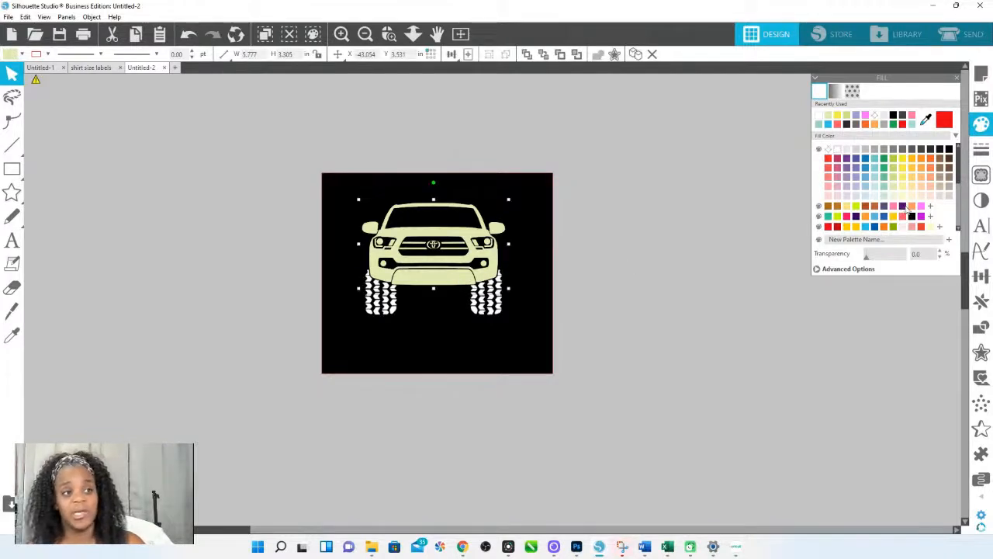
click(902, 205)
click(866, 177)
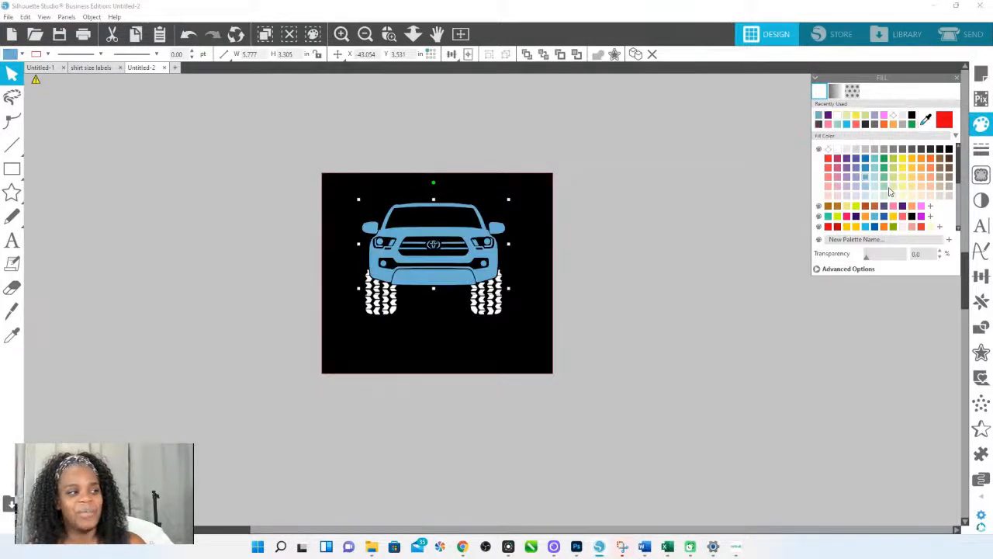
click(912, 167)
click(922, 167)
Try grey, pale green and light orange fills on the tires of the orange truck and settle on a pale cream yellow
click(506, 304)
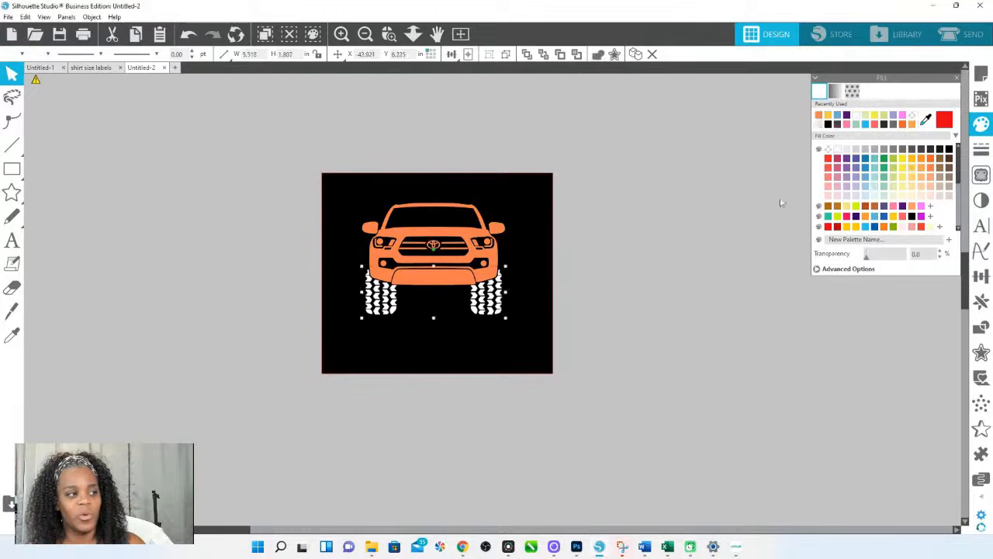
click(900, 153)
click(899, 180)
click(890, 152)
click(911, 192)
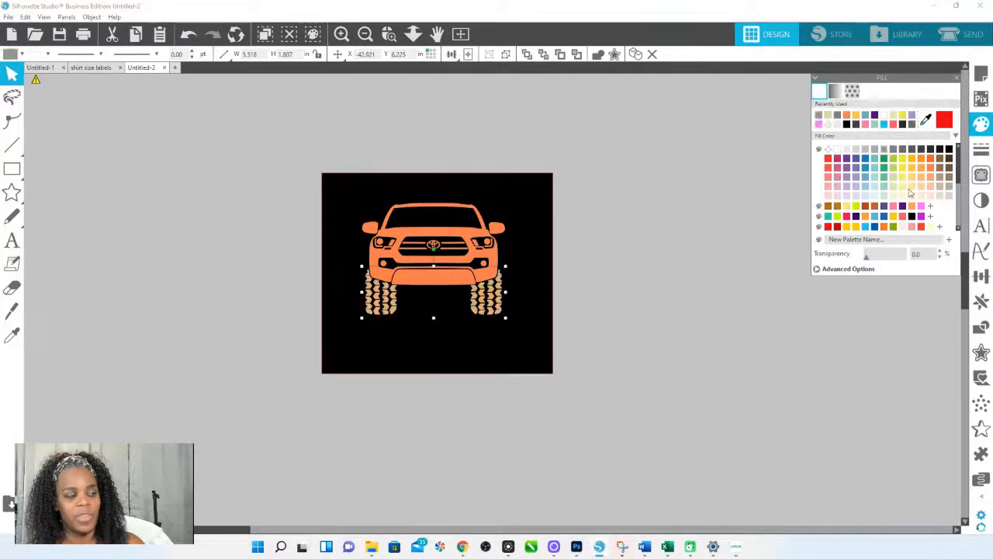
click(902, 190)
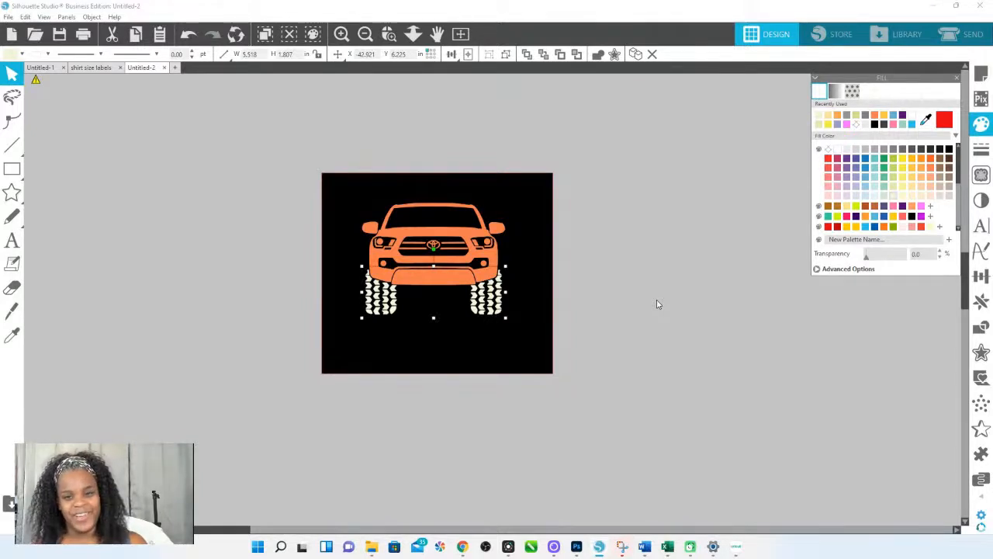
Switch to Cricut Design Space and open the file browser for a new image upload
click(737, 548)
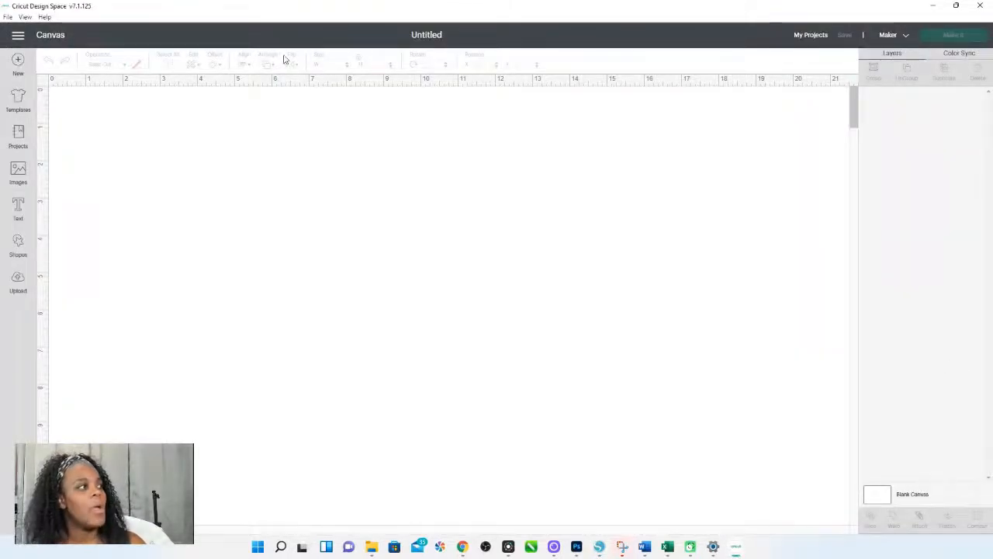
click(16, 283)
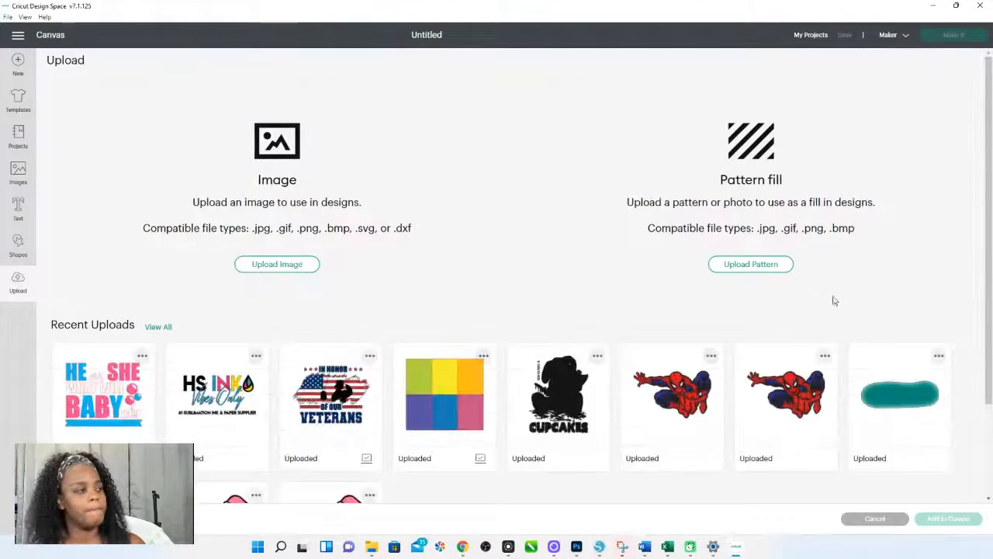
click(277, 266)
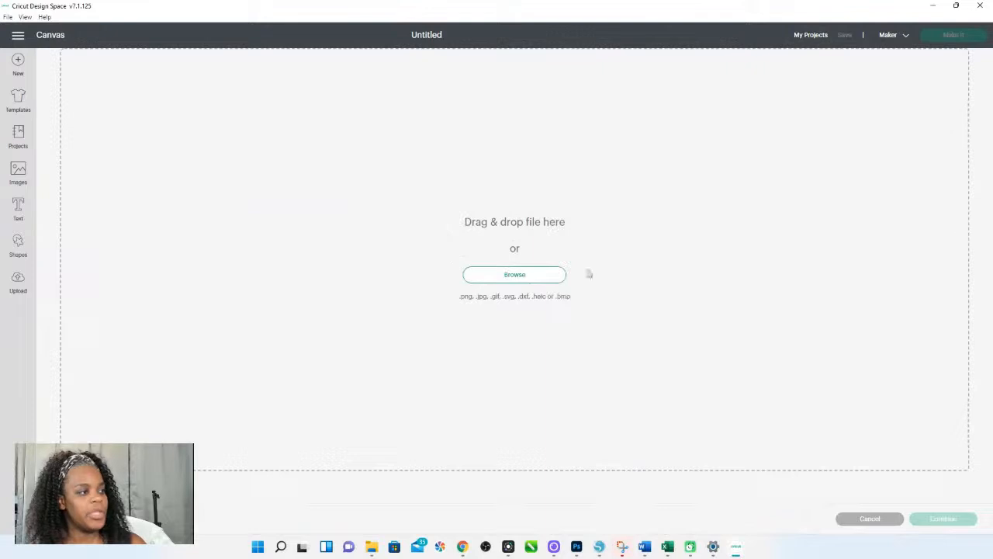
click(518, 283)
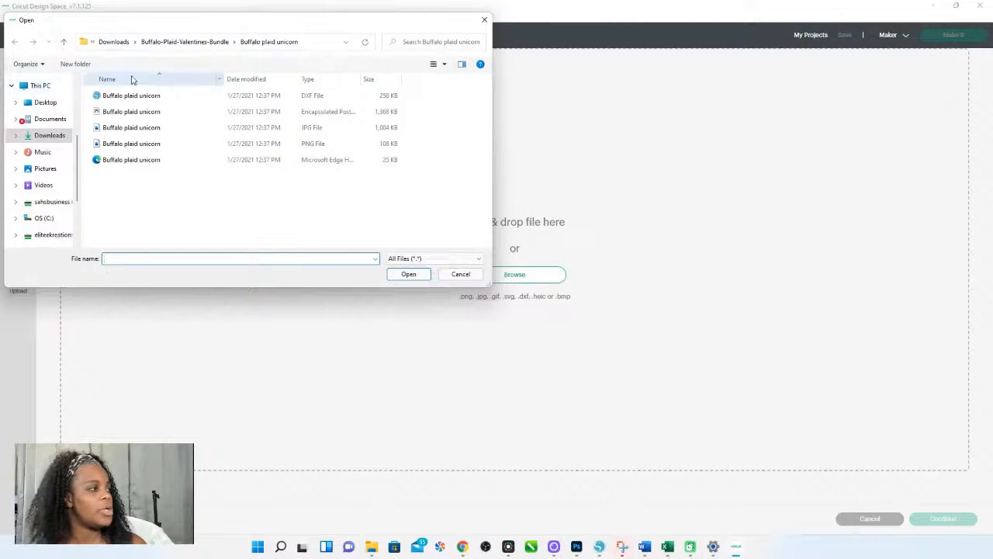
Load the toyota Truck image from the recent files and continue with the image type set to Complex
click(48, 139)
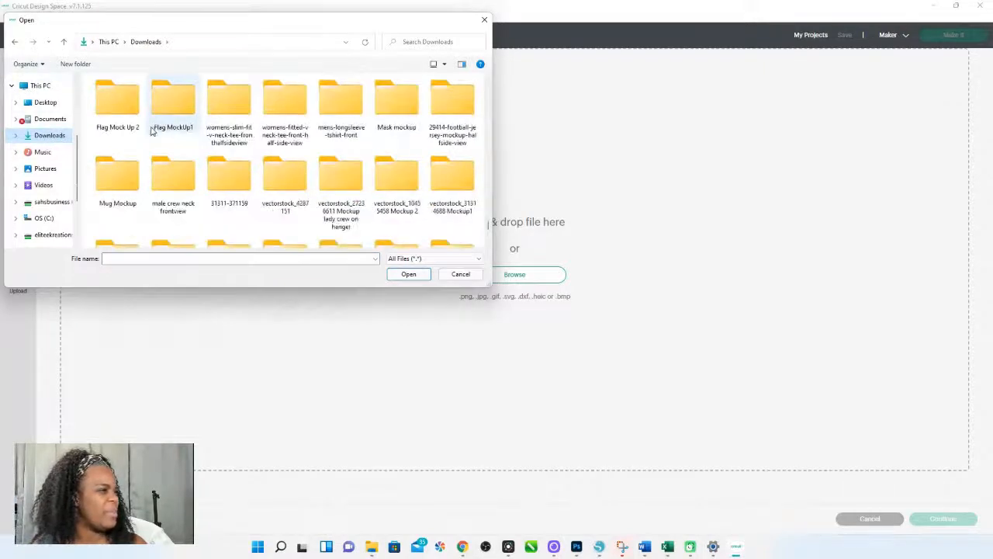
scroll(153, 132, down, 5)
click(35, 87)
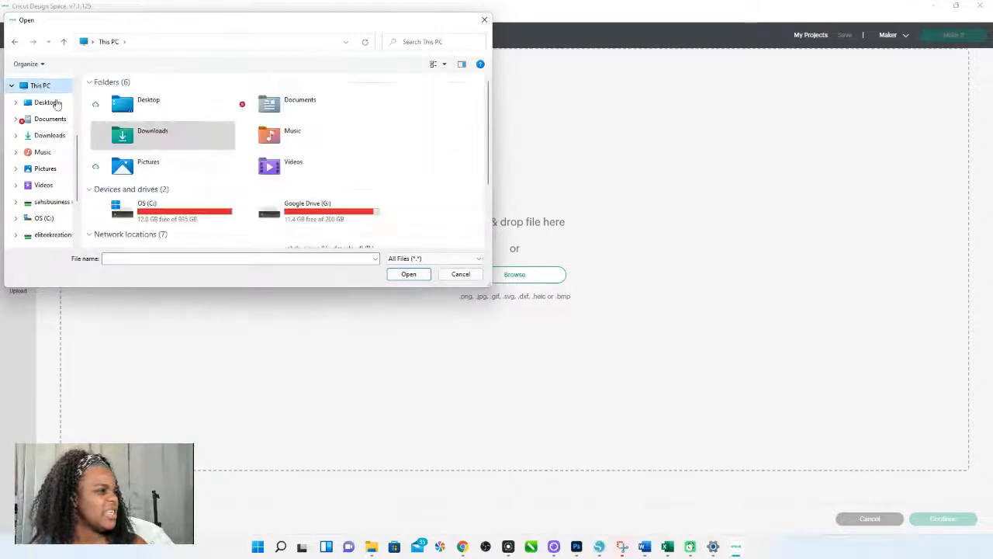
scroll(47, 97, up, 4)
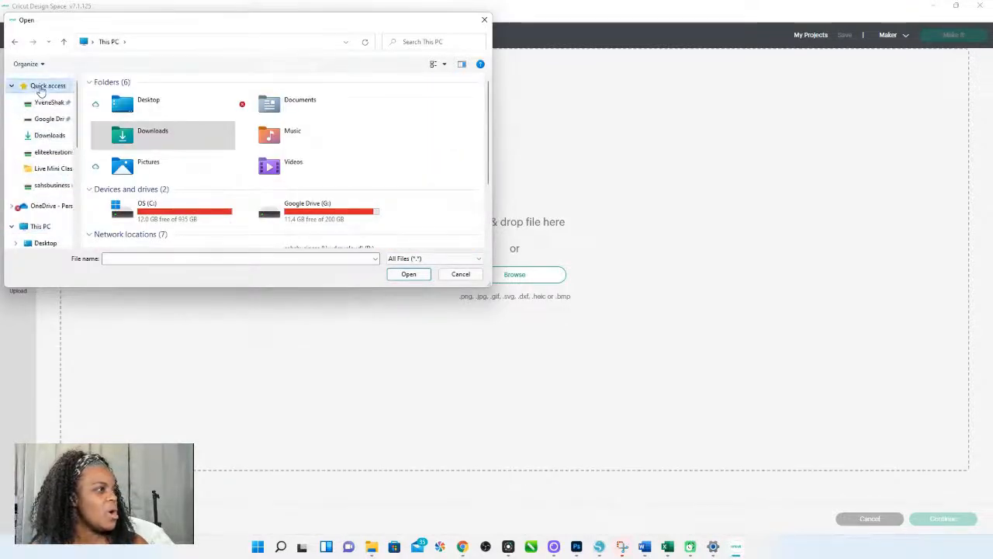
click(42, 87)
click(133, 194)
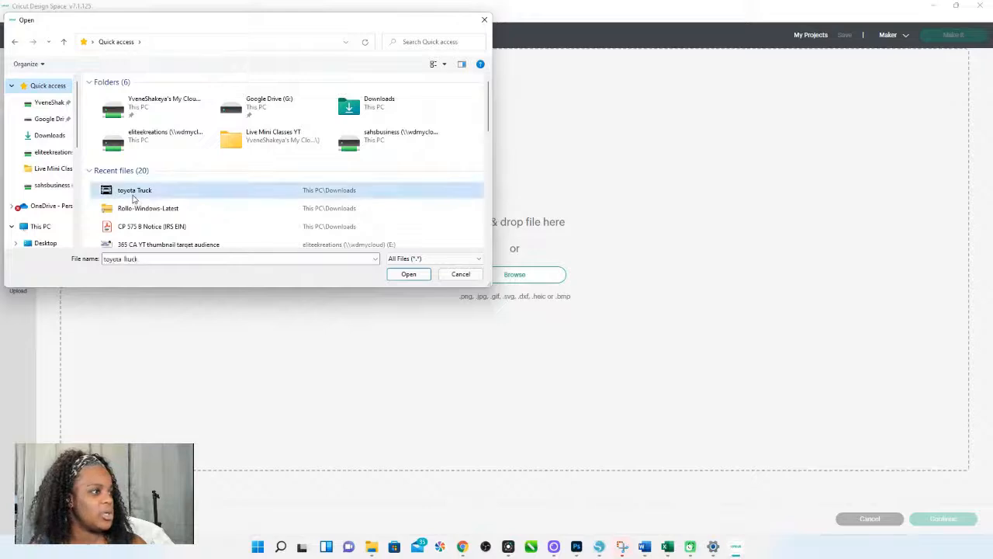
double_click(134, 199)
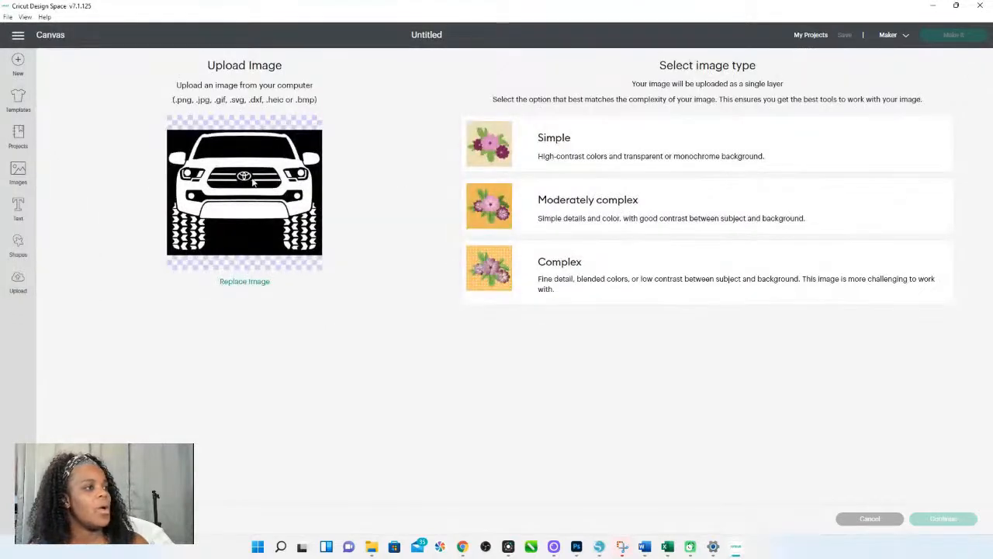
click(494, 276)
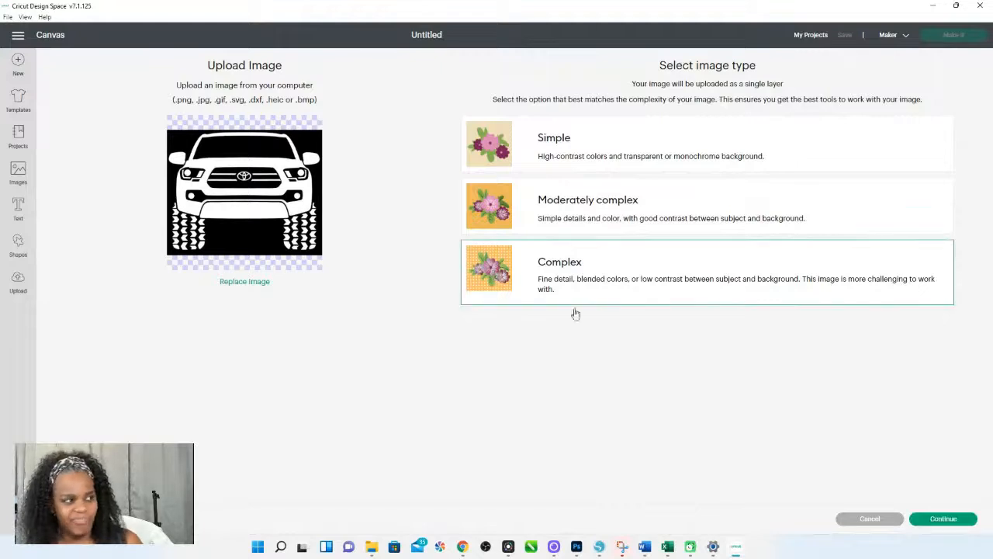
click(948, 520)
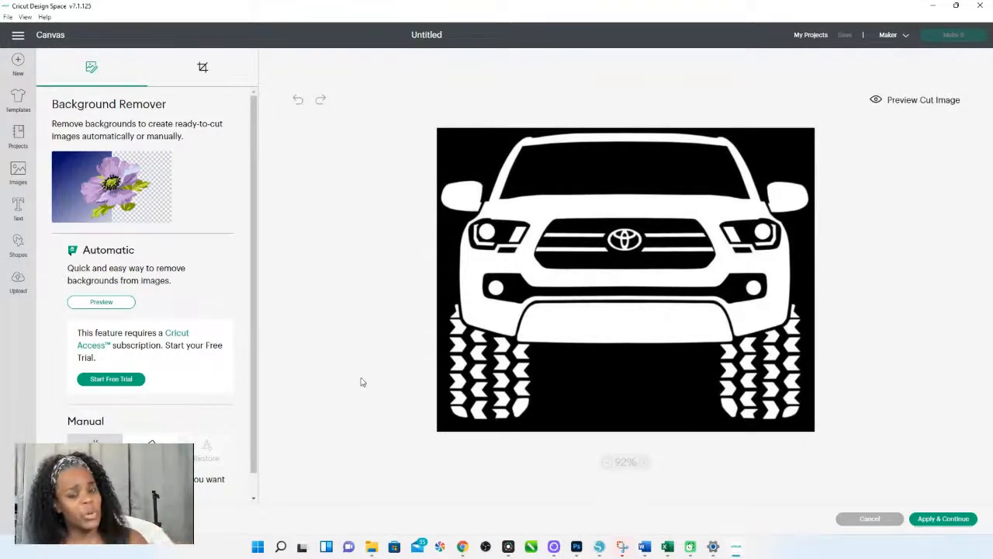
Try removing the black background around the truck at the default color tolerance, and undo the removal
scroll(129, 349, down, 1)
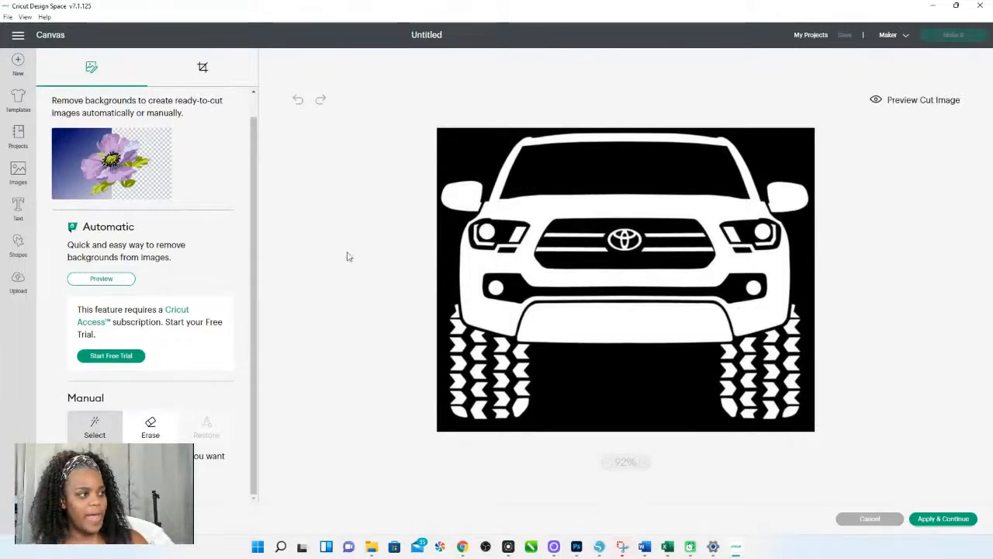
click(479, 157)
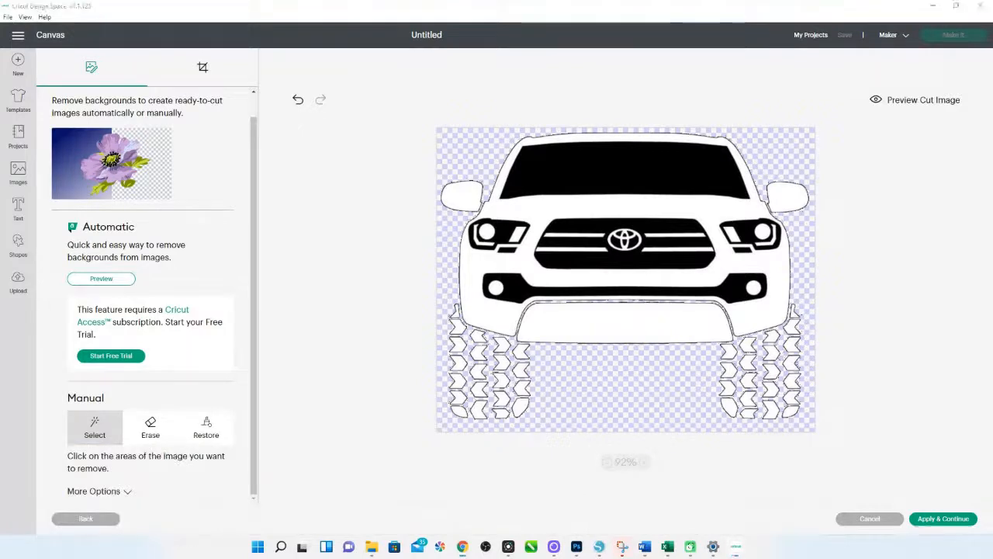
click(92, 492)
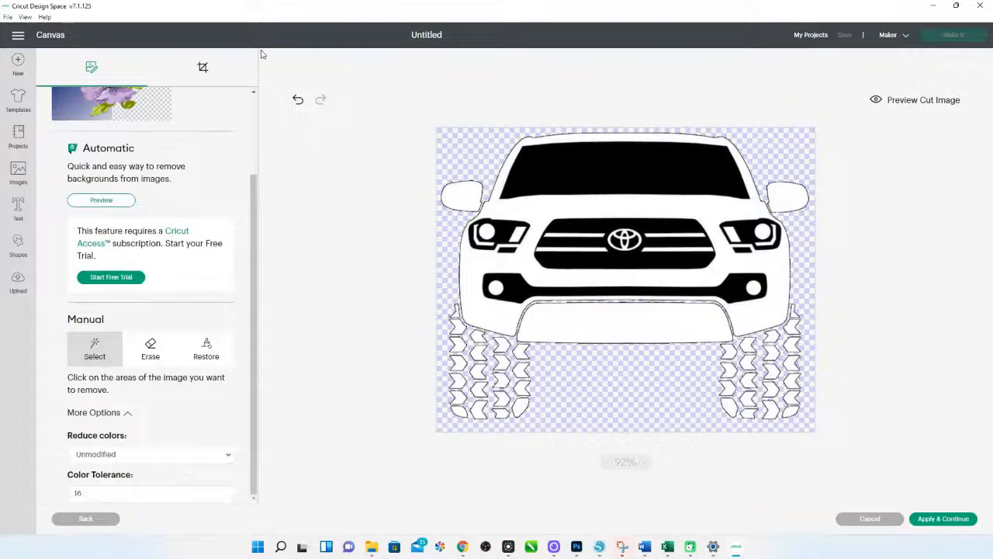
click(299, 102)
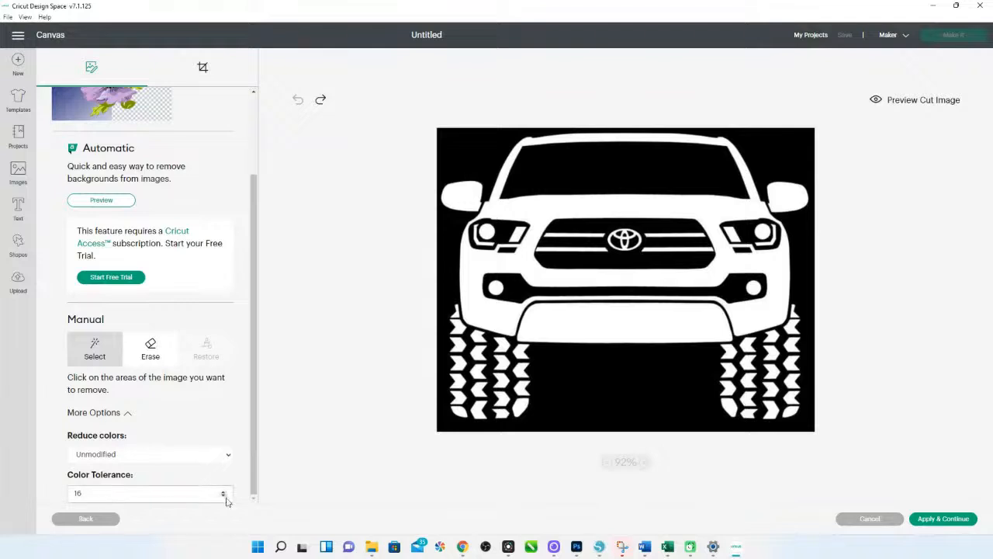
Set the color tolerance to 75 and remove the black background around the truck
drag(115, 493, 43, 493)
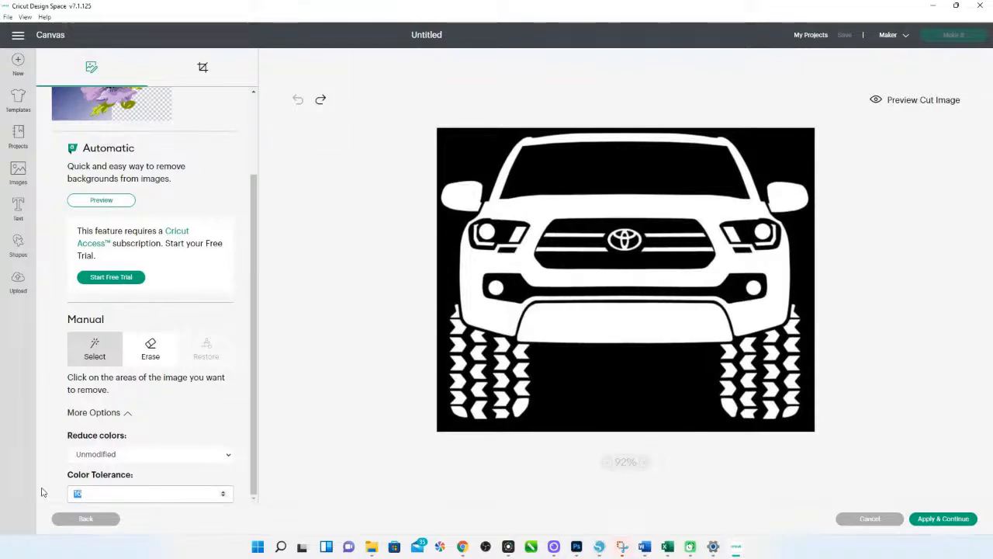
text(50)
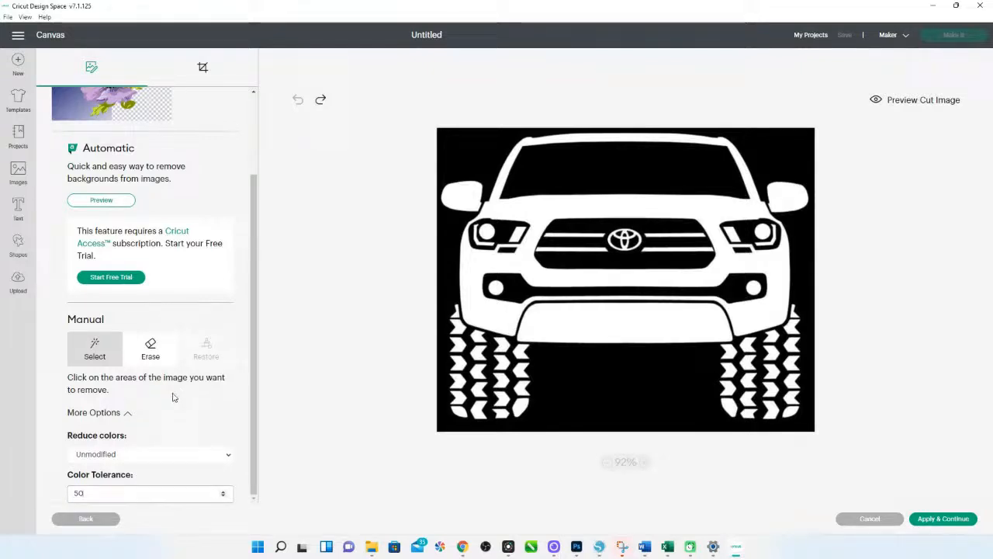
click(461, 158)
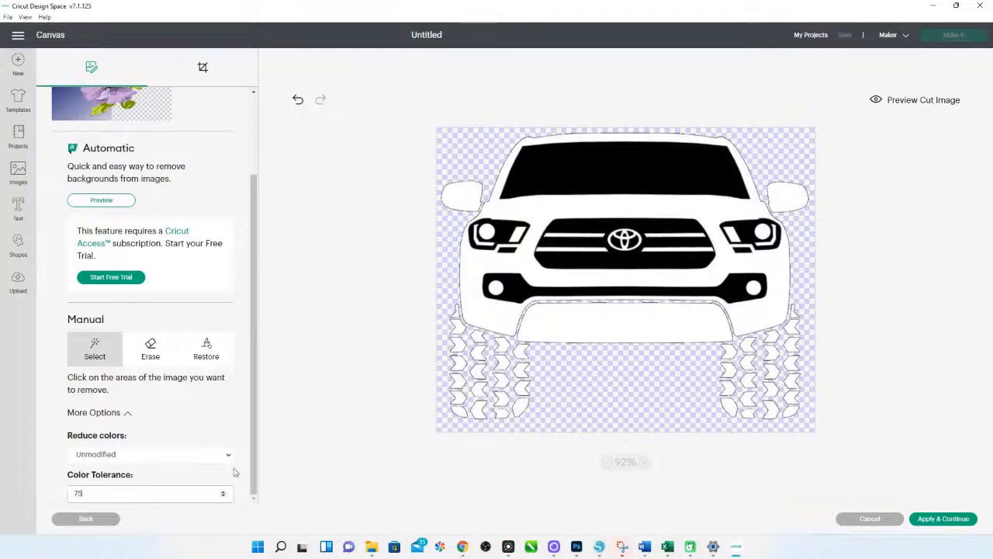
Remove the black areas inside the truck's windshield, headlights, grille, lower bumper and Toyota emblem
click(640, 173)
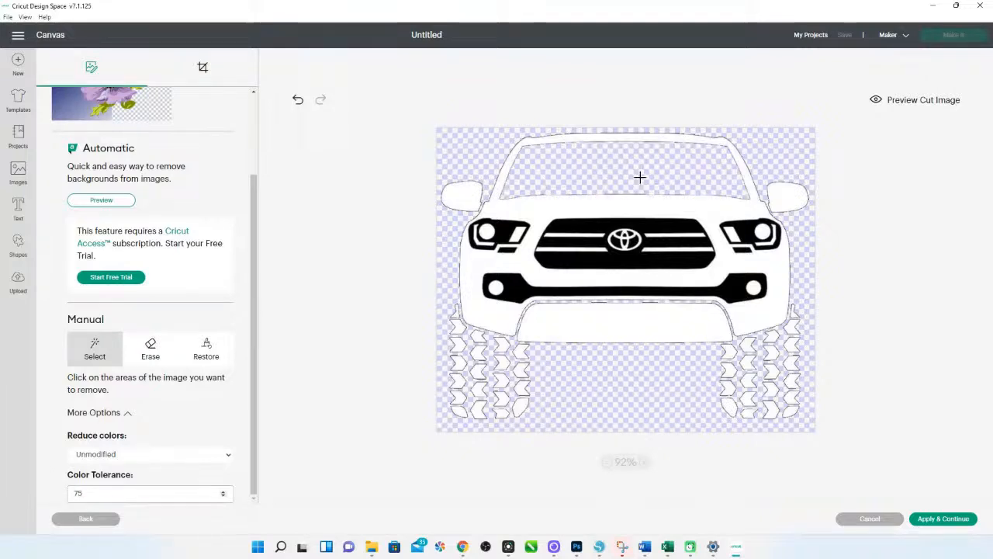
click(504, 227)
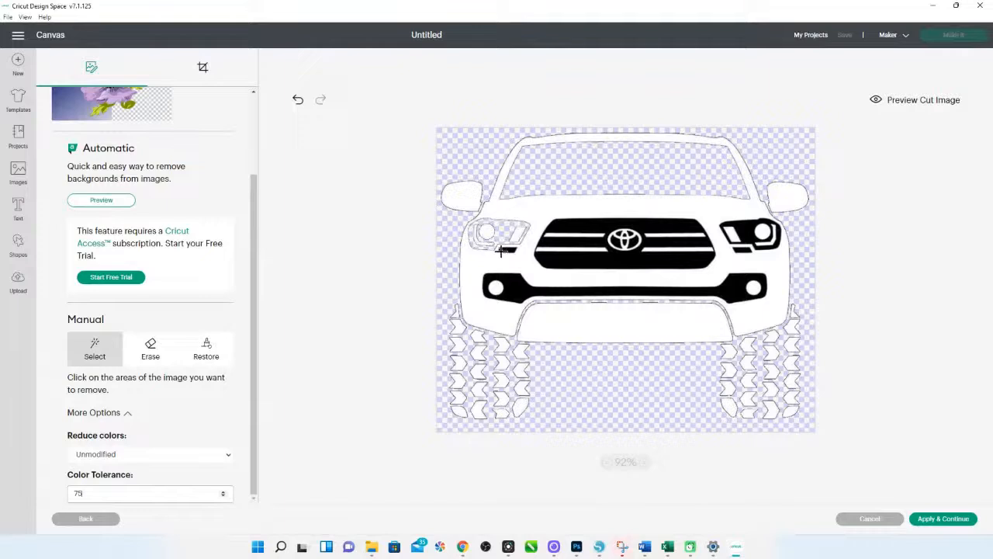
click(596, 229)
click(616, 273)
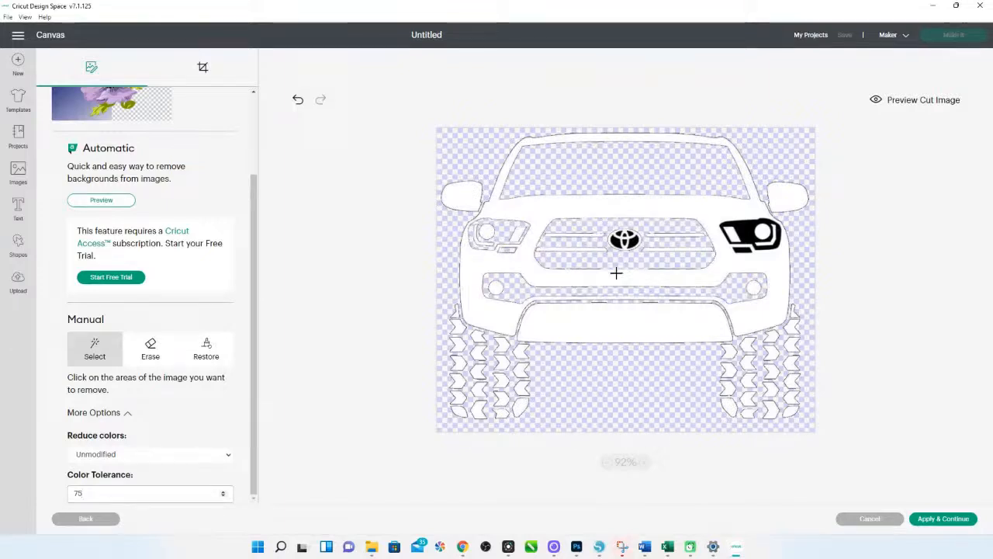
click(749, 236)
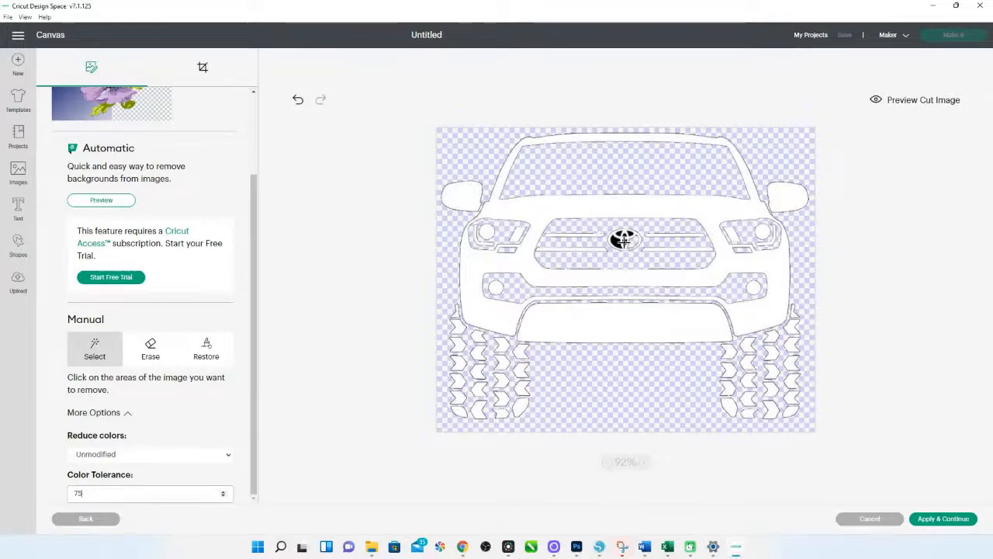
click(621, 239)
click(619, 233)
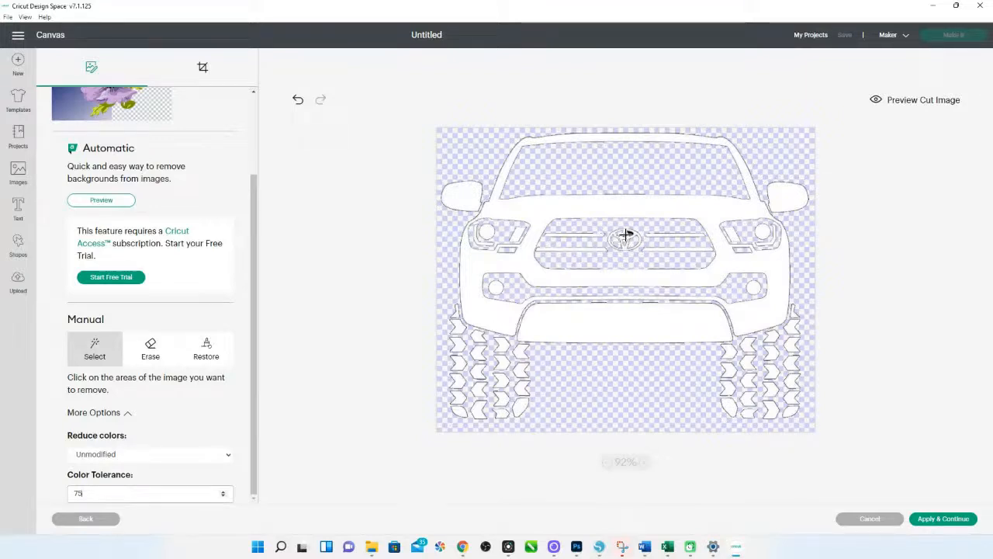
click(629, 233)
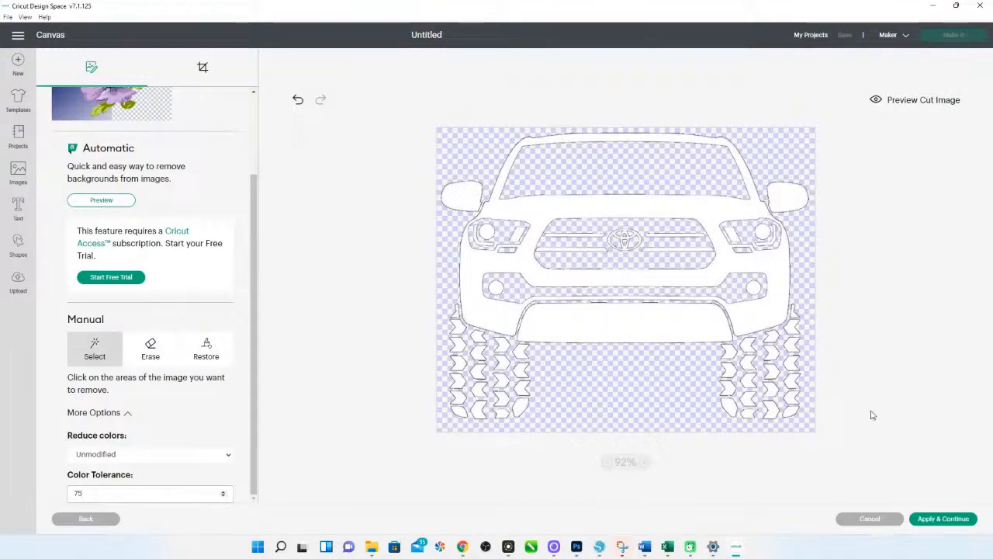
Apply the background removal, upload the truck as a Cut Image and add it to the canvas
click(942, 519)
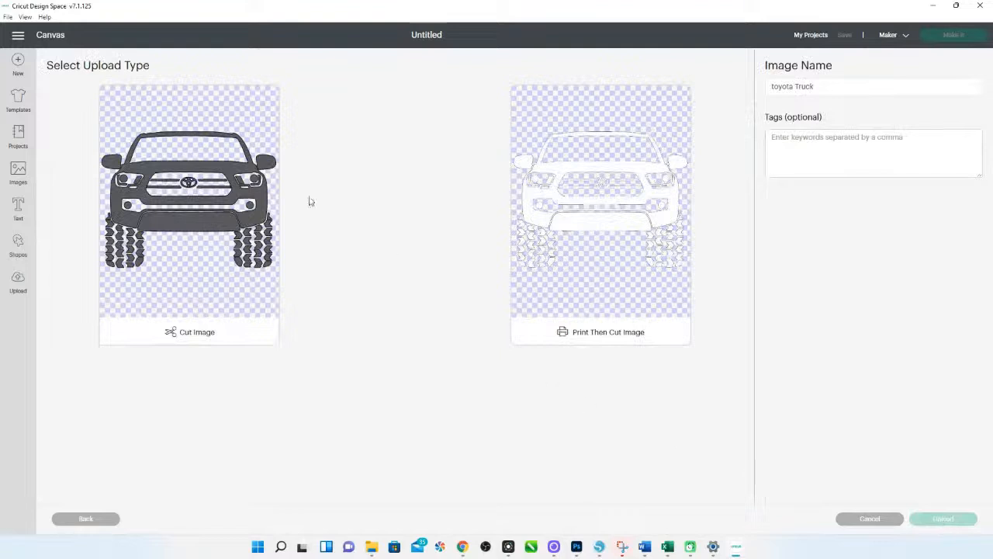
click(241, 181)
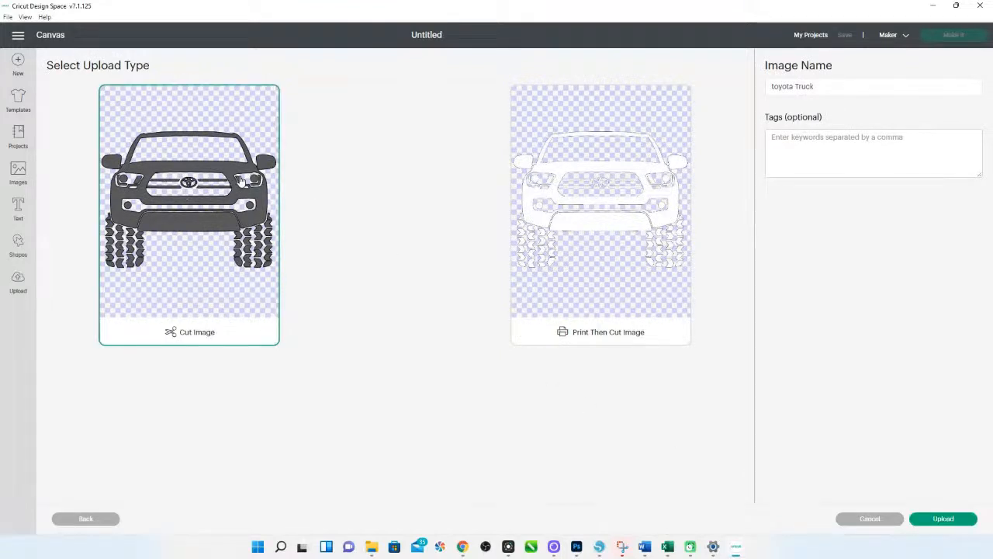
click(955, 522)
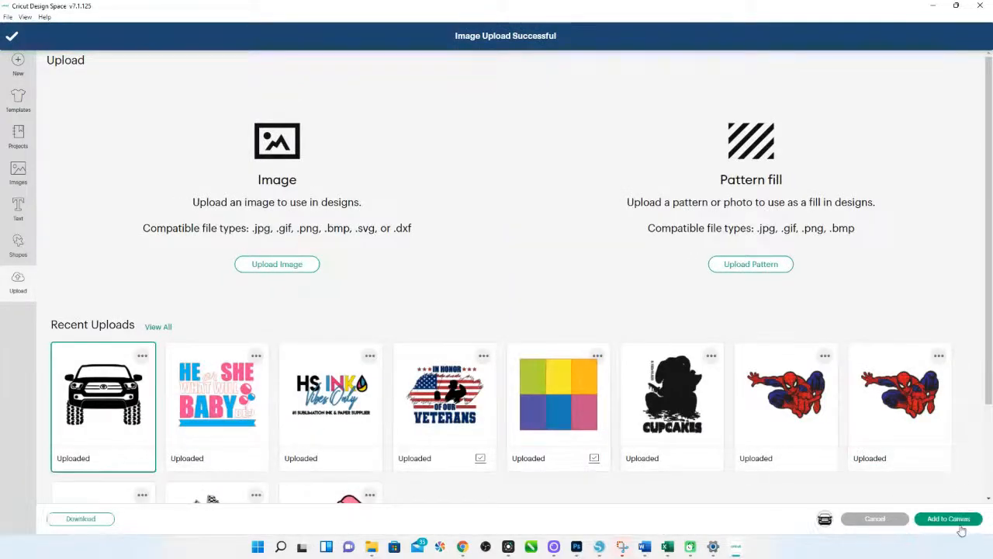
click(957, 520)
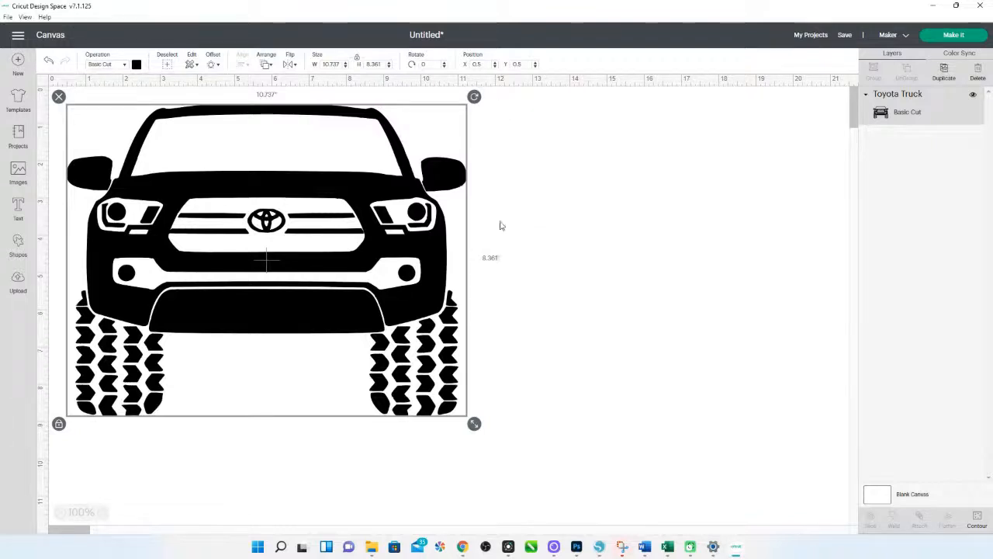
Duplicate the truck by copying and pasting it, and align the copy over the original at X 0.5 and Y 0.5
right_click(489, 191)
click(380, 187)
right_click(380, 187)
click(407, 276)
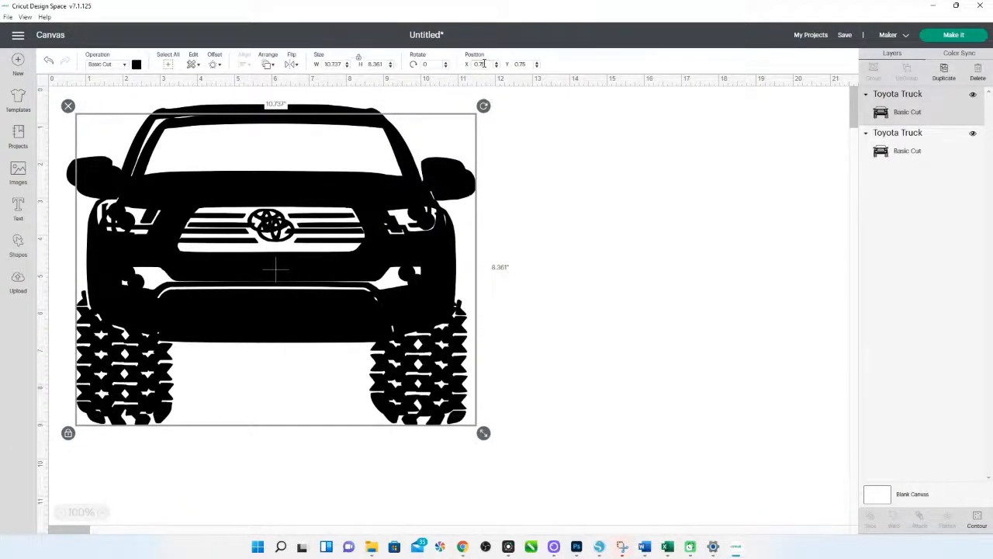
key(BackSpace)
click(525, 65)
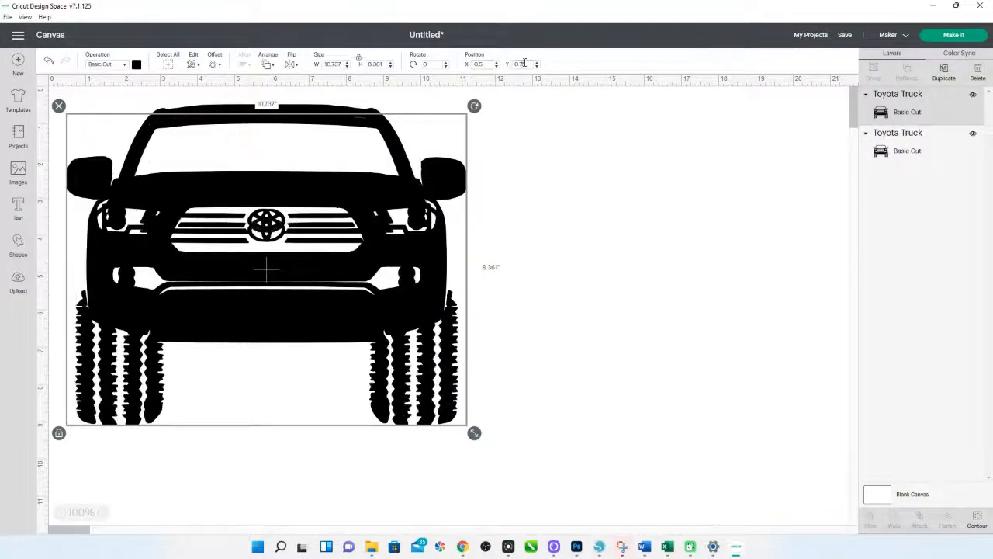
key(BackSpace)
key(Return)
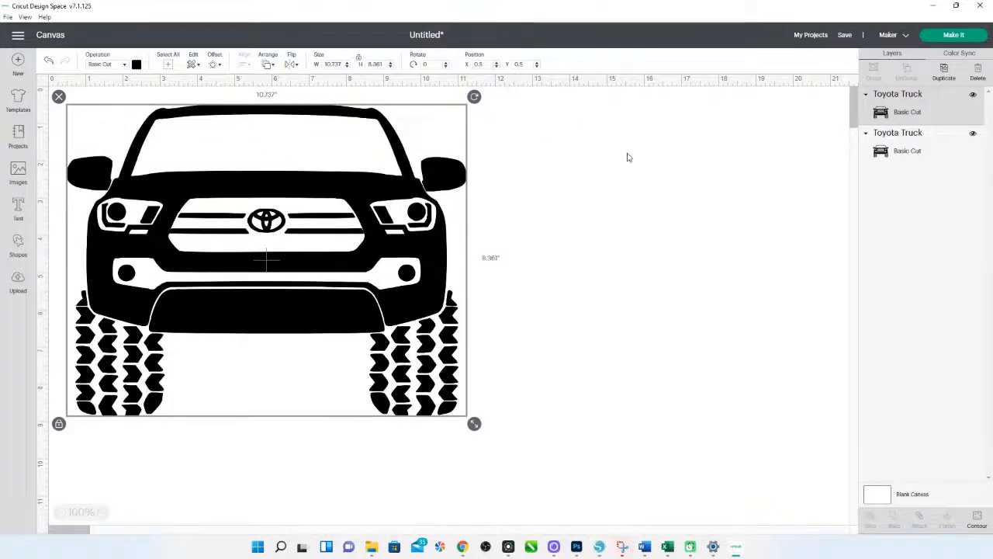
Edit the contours of the upper truck copy and hide the tread pieces of the right-hand tire
click(978, 521)
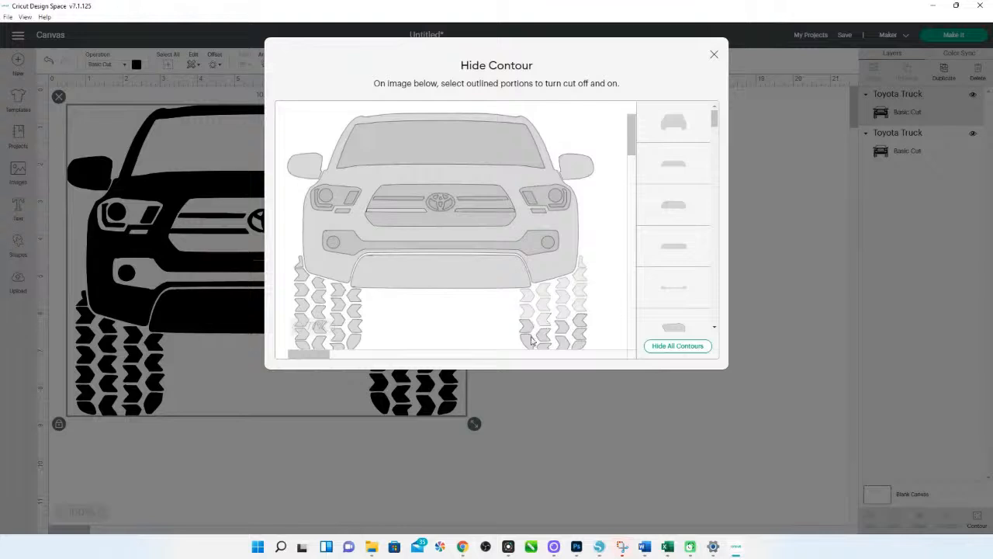
click(550, 354)
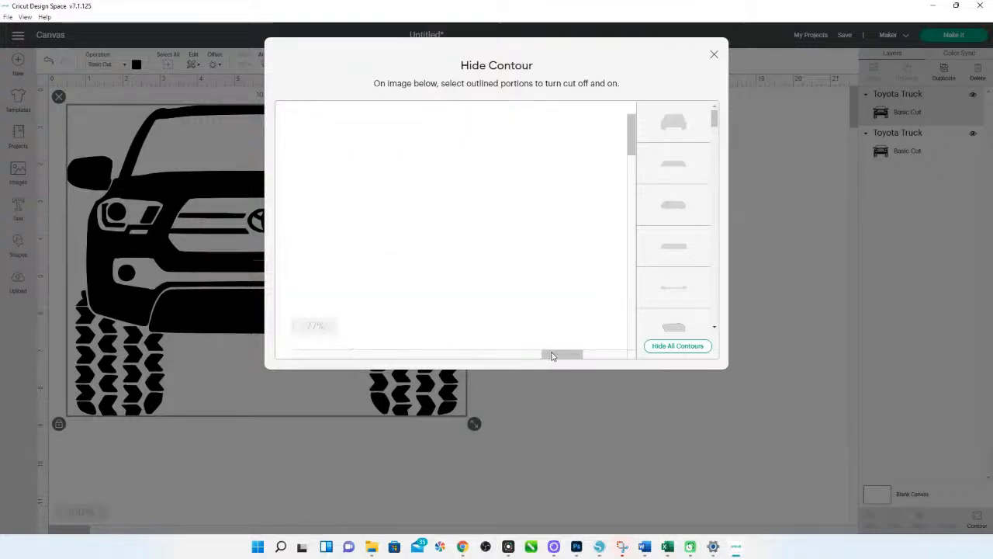
drag(628, 129, 629, 135)
drag(535, 355, 319, 355)
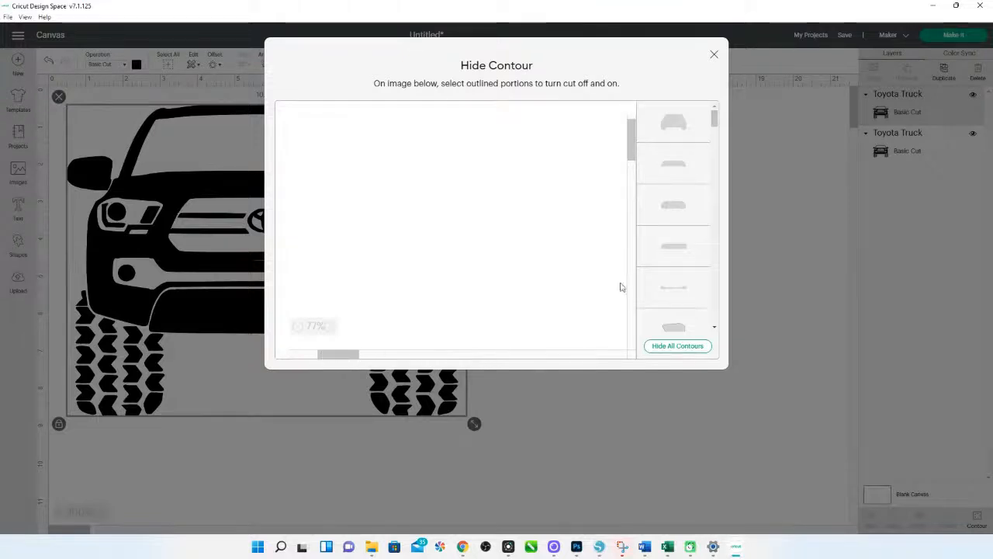
scroll(622, 272, up, 1)
scroll(595, 183, down, 2)
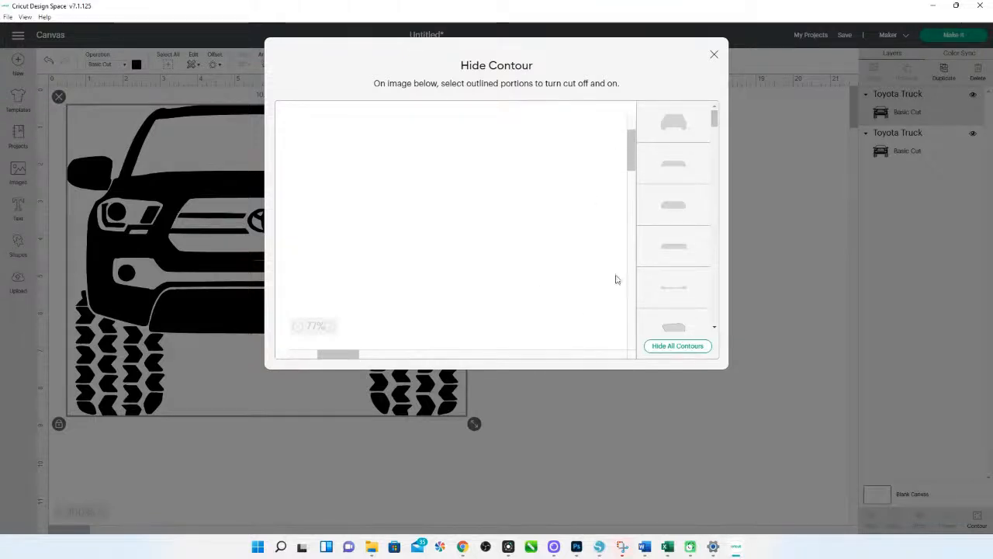
scroll(619, 164, down, 2)
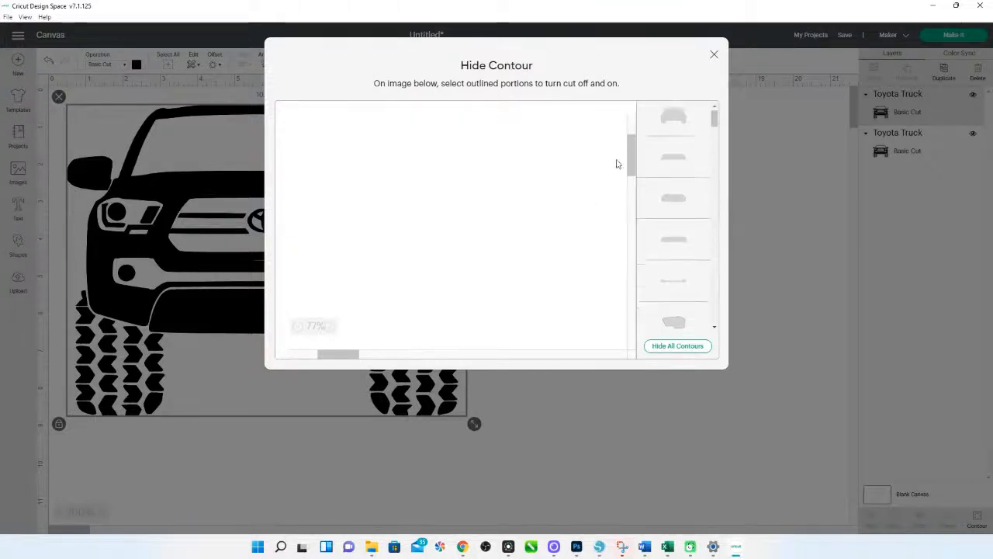
click(302, 328)
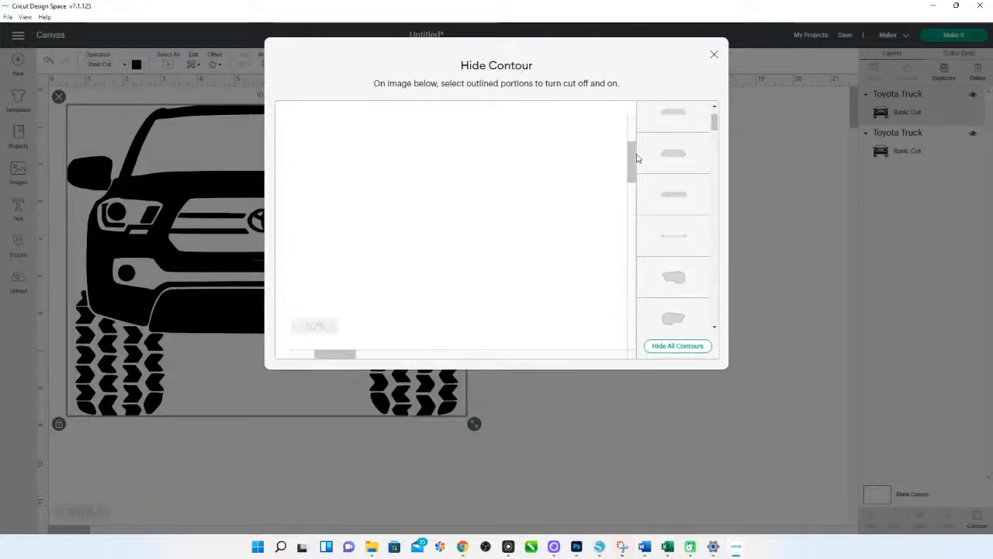
drag(631, 160, 623, 101)
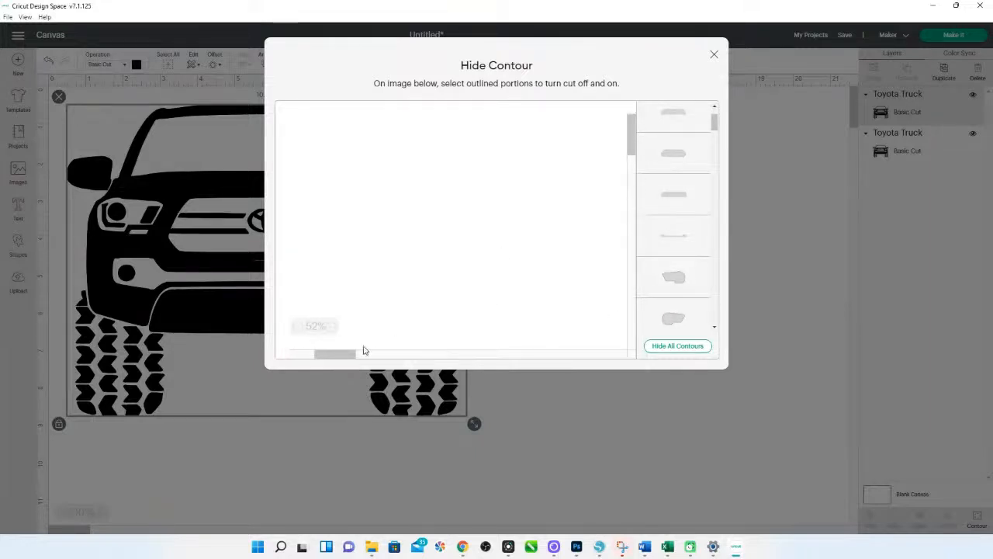
drag(364, 350, 304, 355)
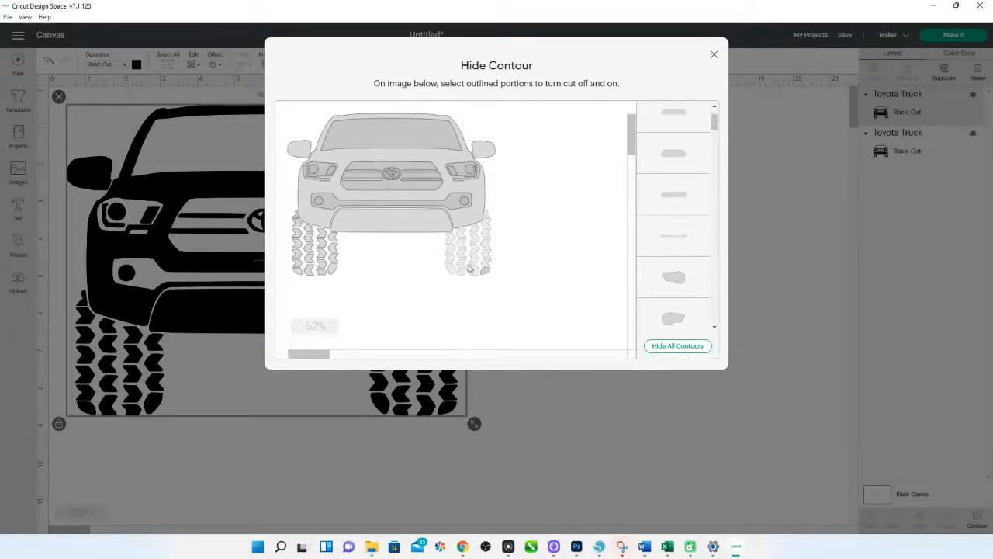
Hide all tread pieces of the left-hand tire so the upper copy keeps only the body, and close the contour editor
click(309, 278)
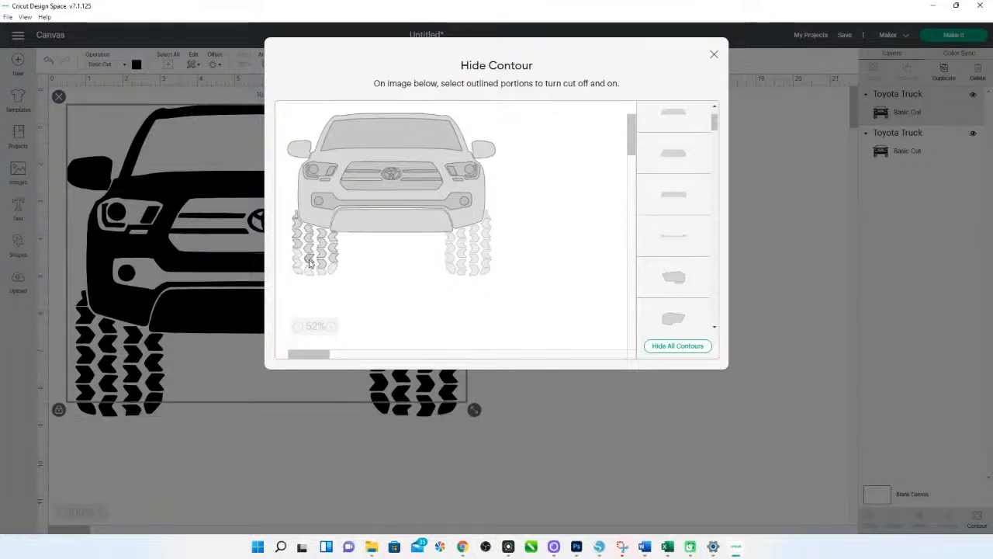
click(322, 268)
click(335, 254)
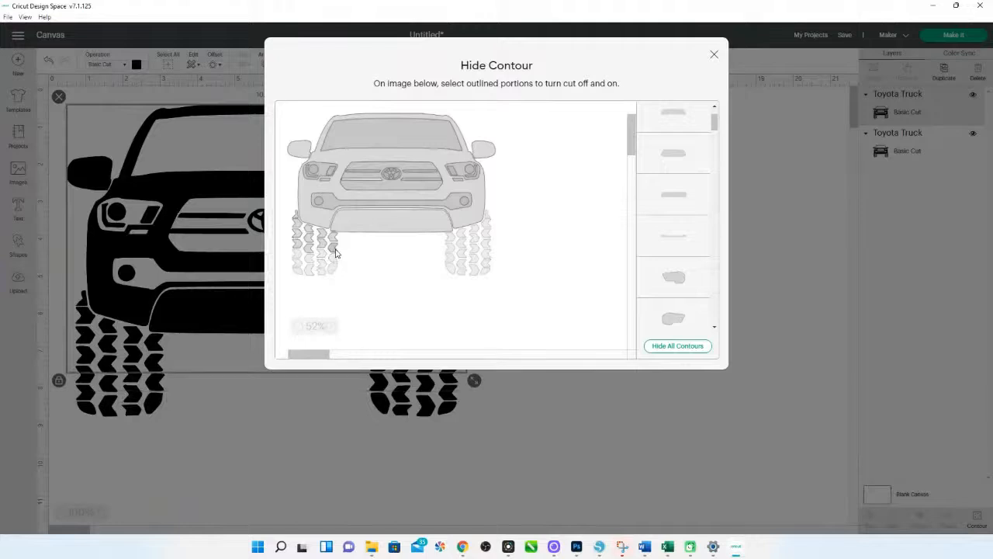
click(335, 248)
click(333, 237)
click(321, 241)
click(309, 248)
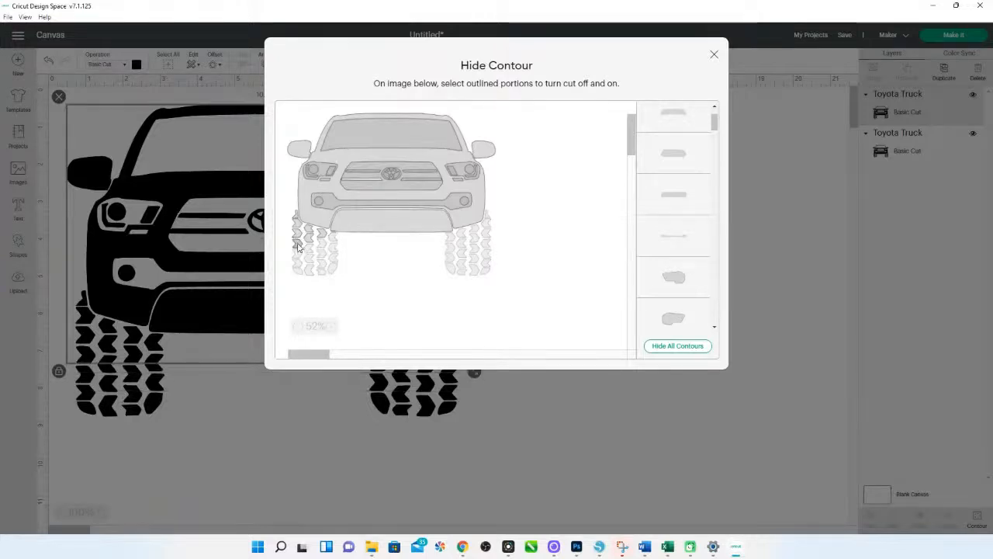
click(297, 247)
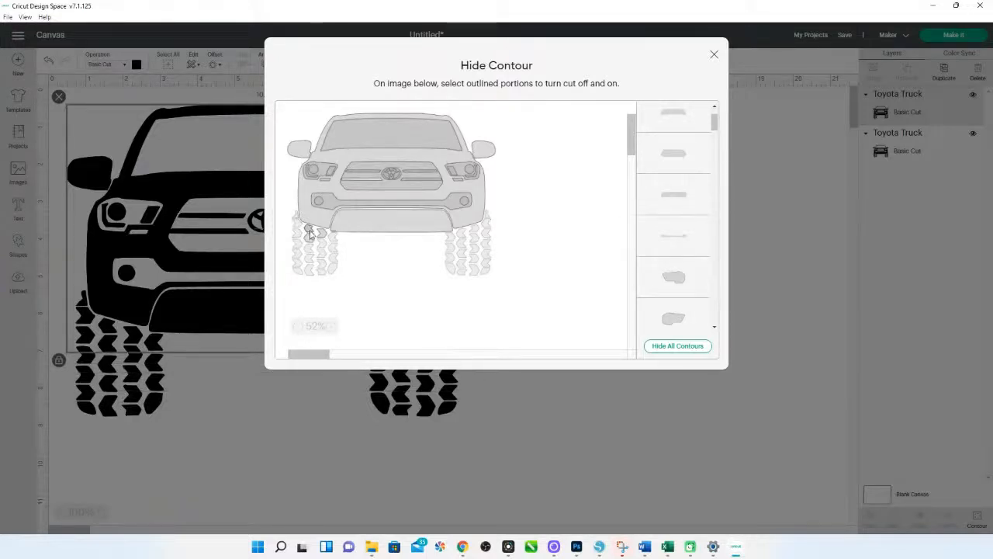
click(309, 232)
click(322, 238)
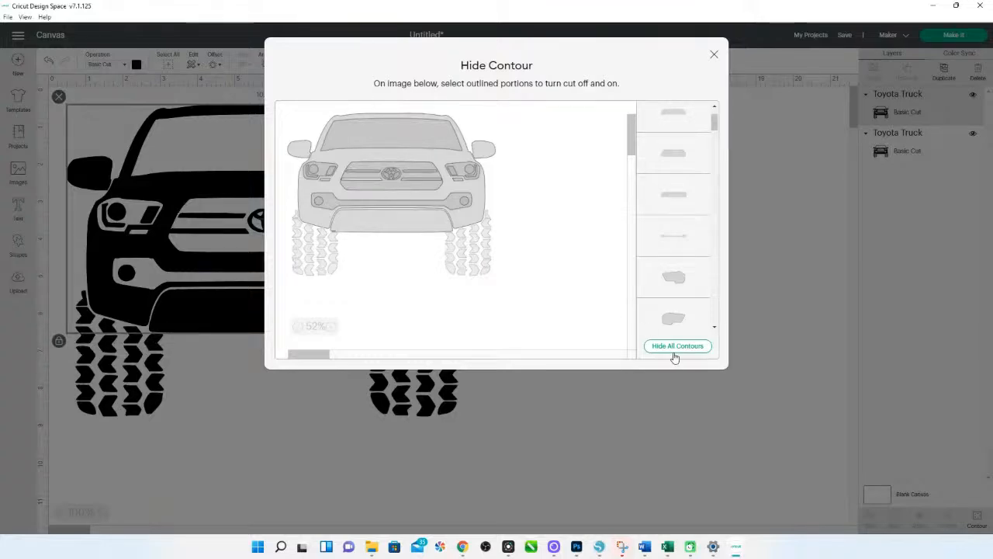
click(714, 55)
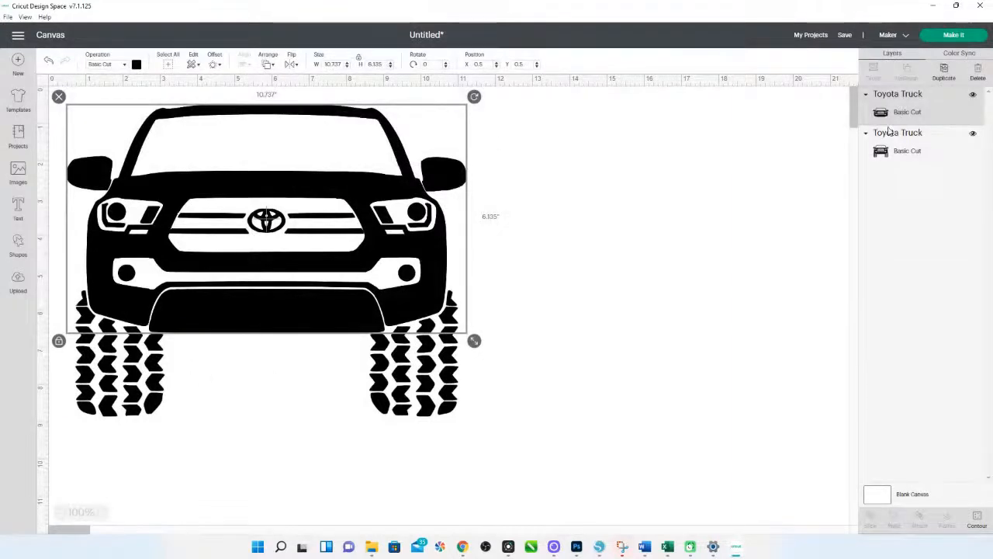
Move the body-only copy away from the full truck to check the separation, and undo the move
drag(339, 315, 666, 250)
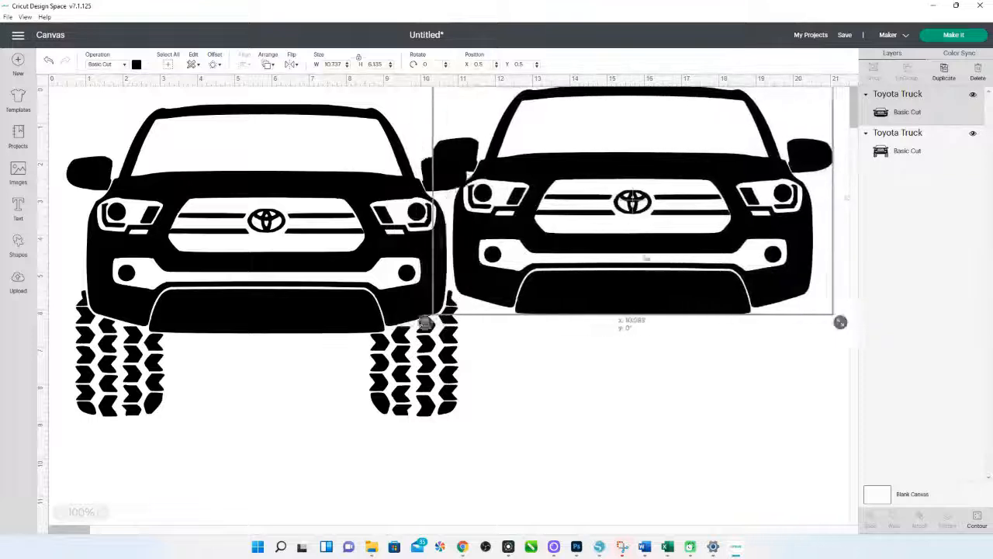
key(ctrl+z)
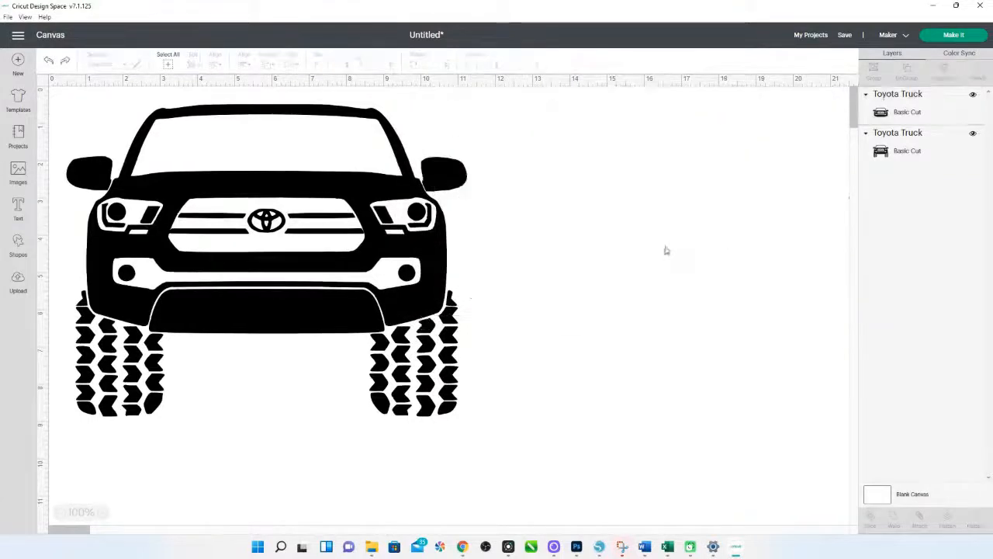
Select the full truck beneath the body copy and hide all of its contours
click(452, 341)
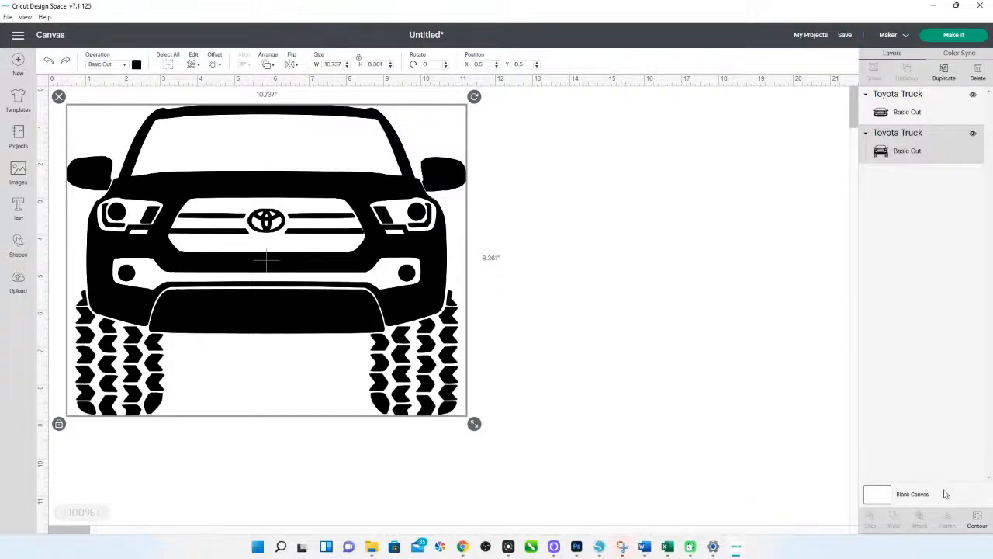
click(975, 522)
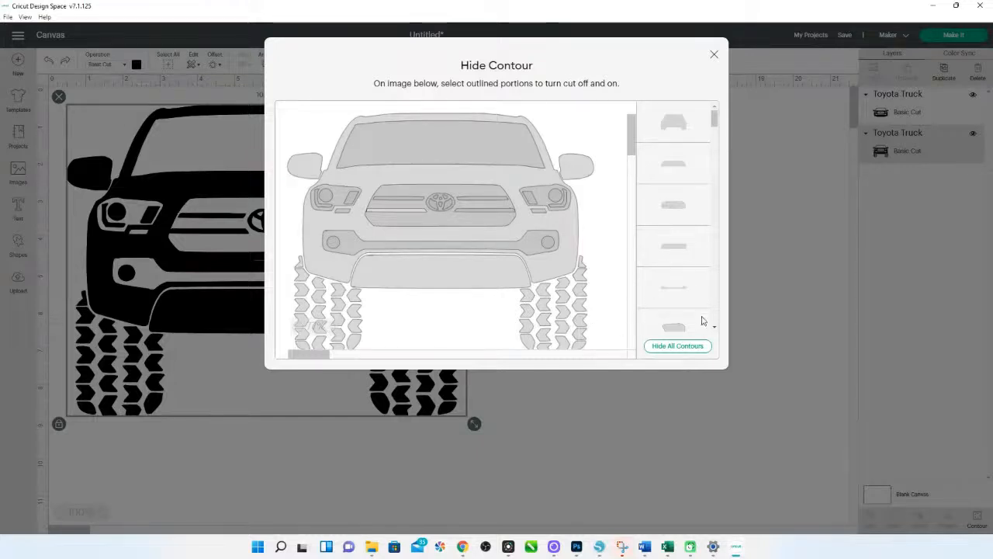
click(679, 351)
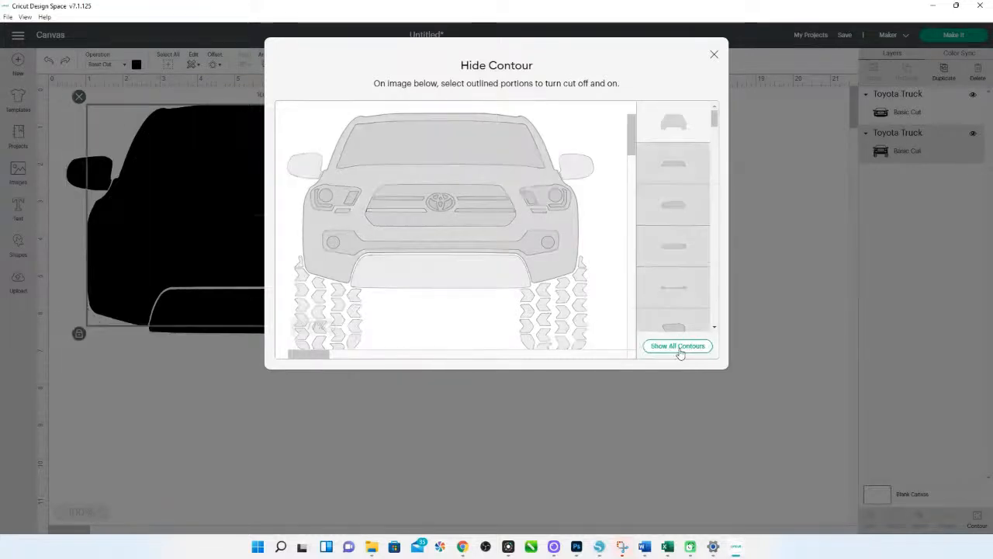
Turn the tread pieces of the right-hand tire back on in the full truck's contours
click(582, 271)
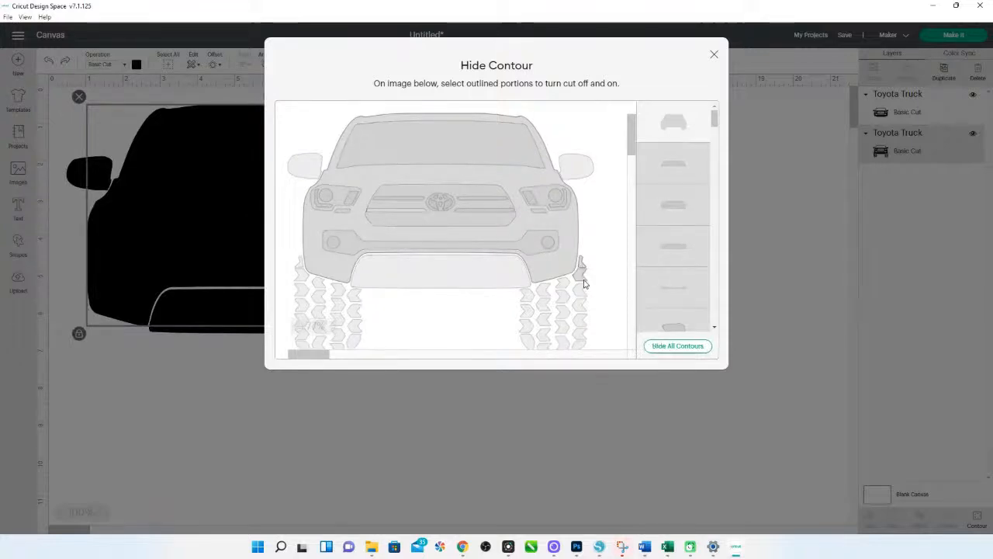
click(543, 290)
click(529, 296)
click(529, 311)
click(544, 307)
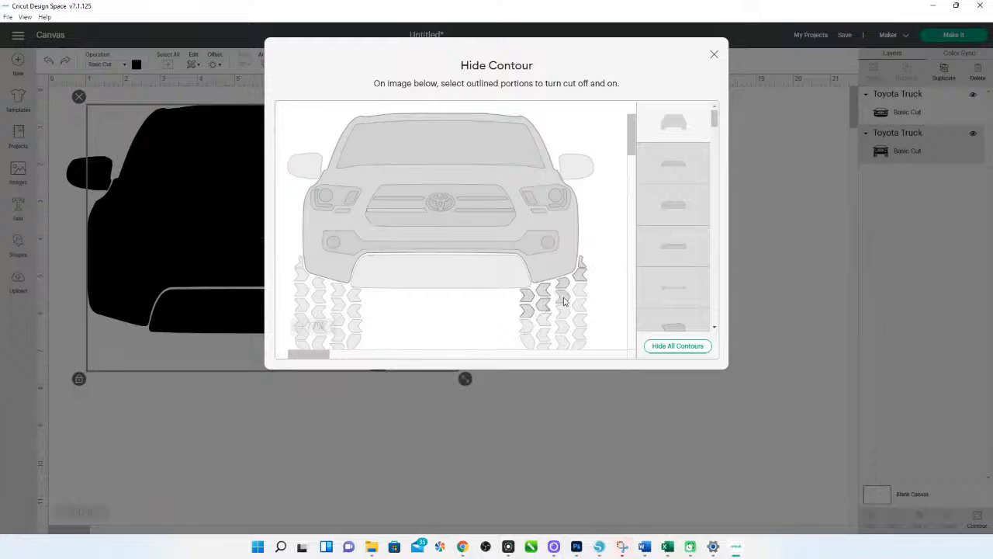
click(564, 298)
click(580, 305)
click(564, 314)
click(543, 321)
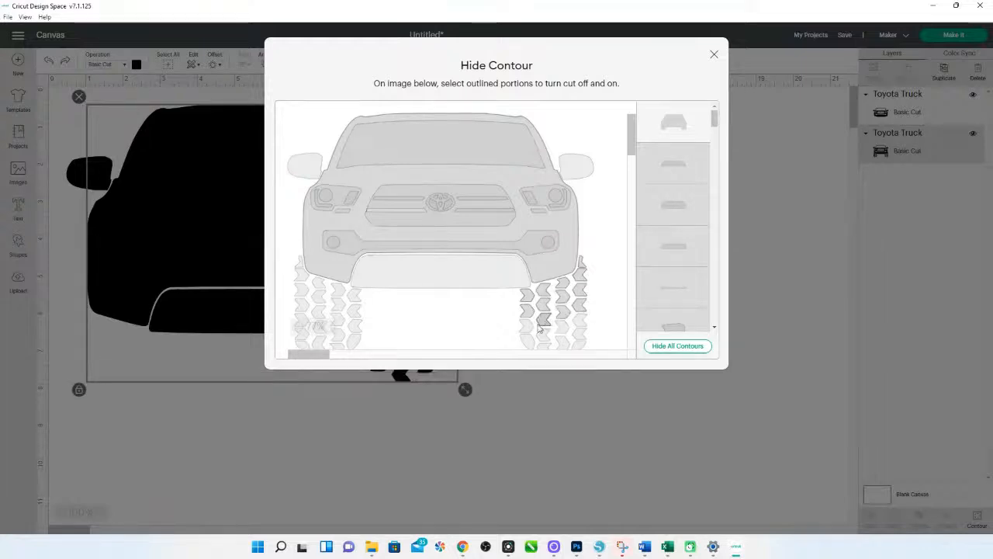
click(531, 330)
click(533, 345)
click(544, 337)
click(563, 332)
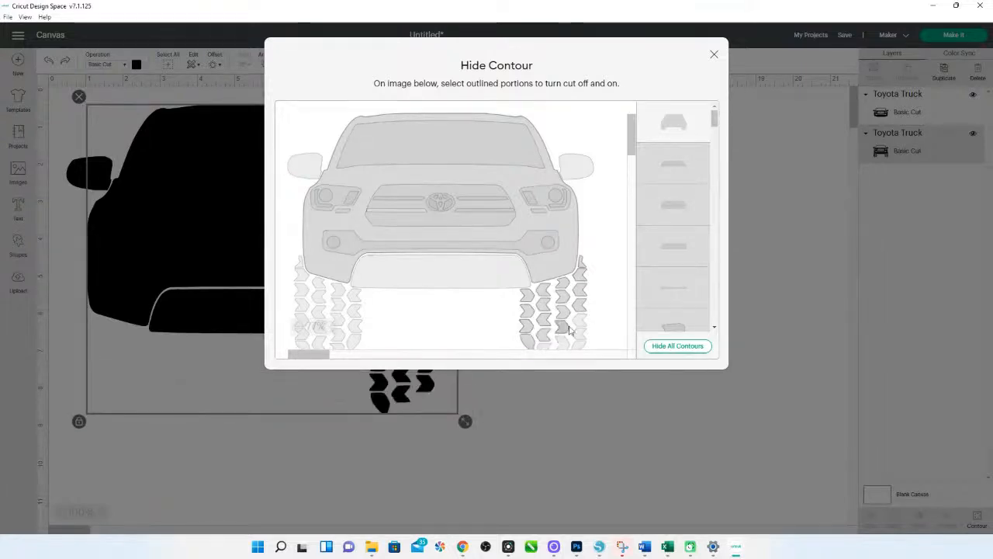
click(580, 326)
click(564, 344)
click(549, 348)
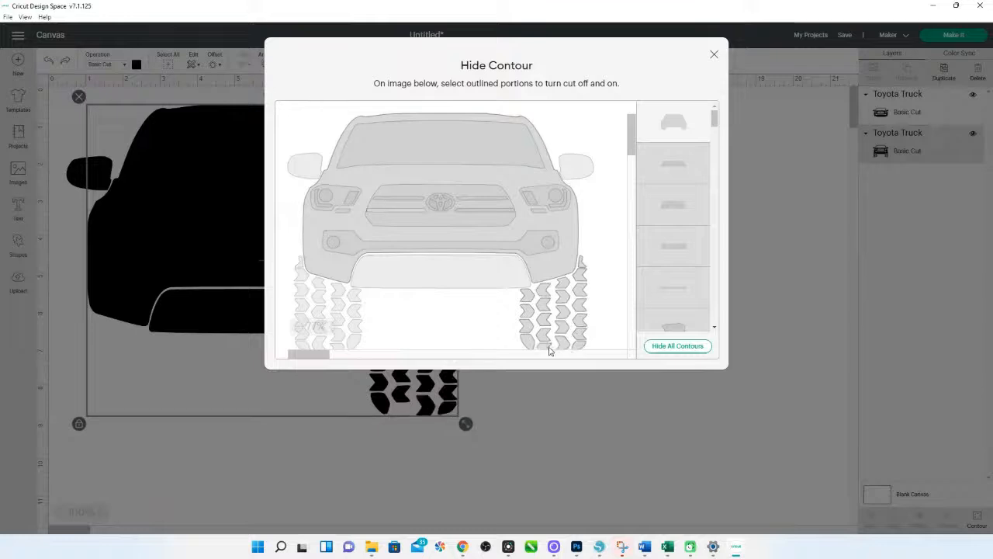
Turn all tread pieces of the left-hand tire back on in the full truck's contours
click(338, 343)
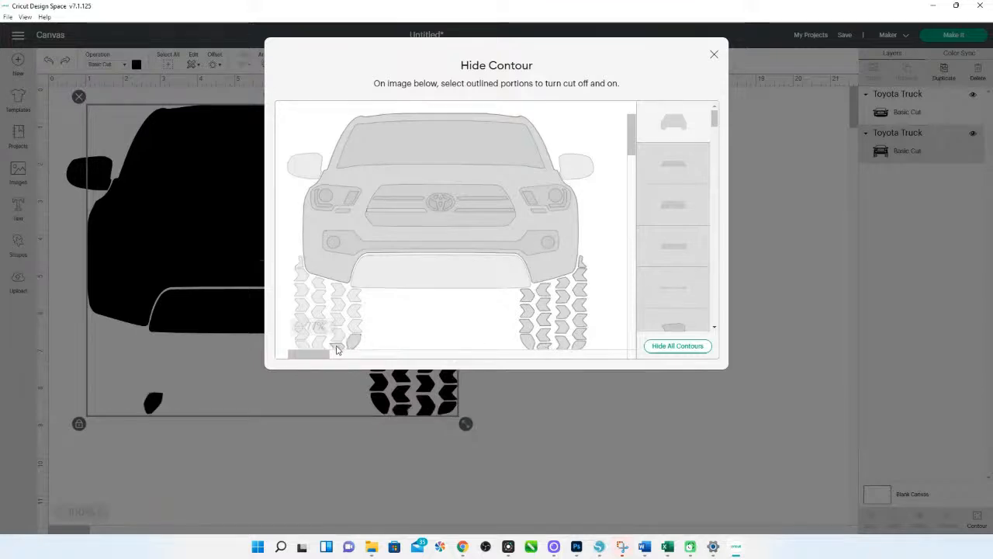
click(318, 343)
click(304, 345)
click(302, 342)
click(302, 334)
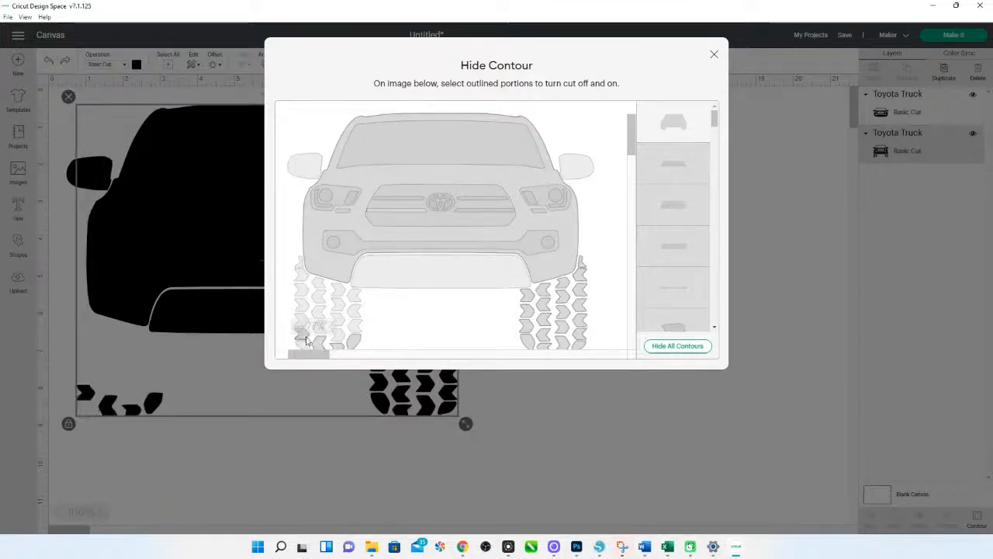
click(304, 346)
click(318, 329)
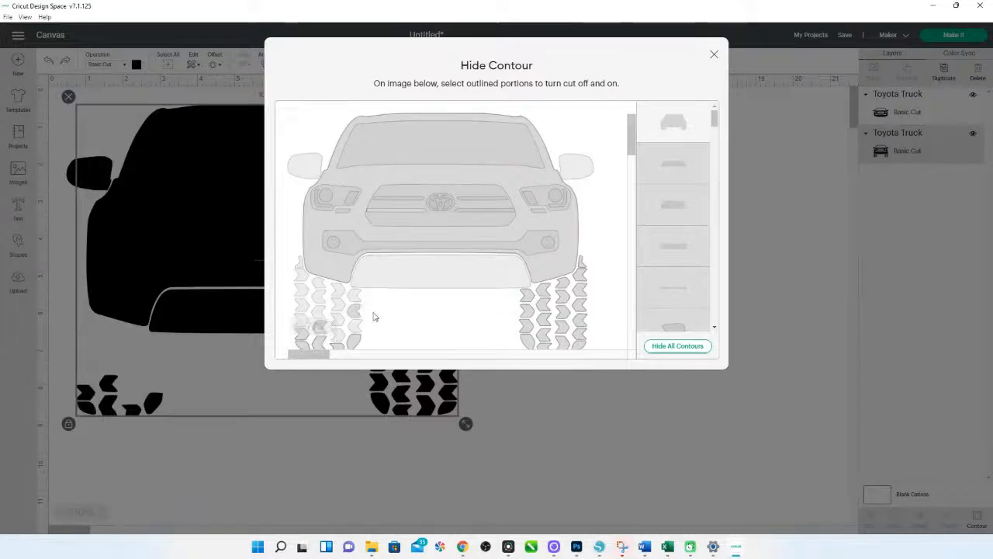
click(344, 354)
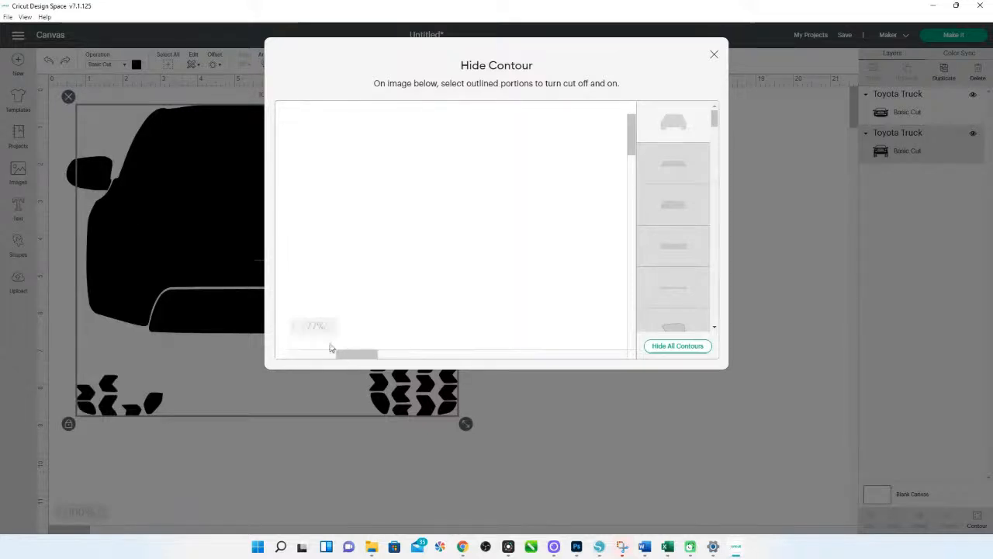
click(331, 356)
click(300, 327)
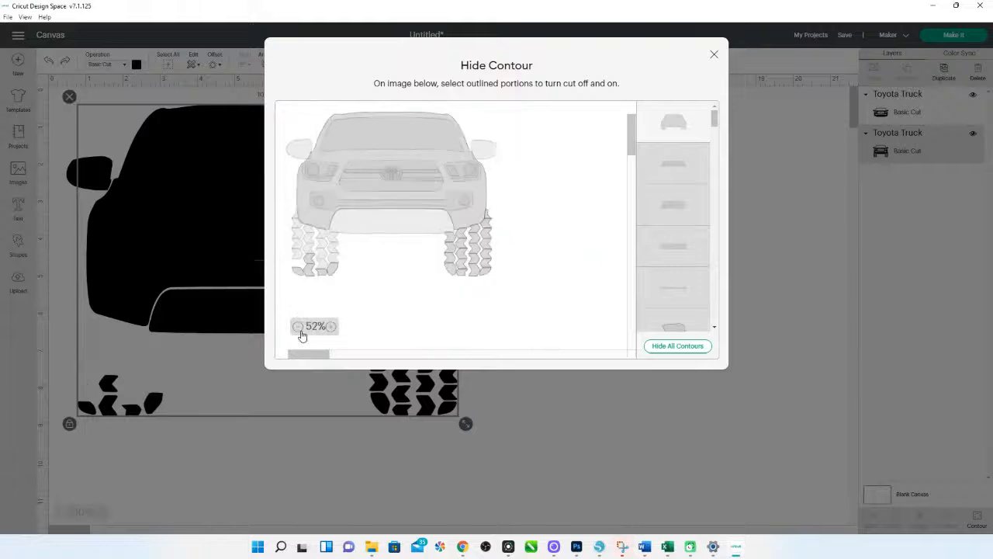
click(297, 254)
click(321, 266)
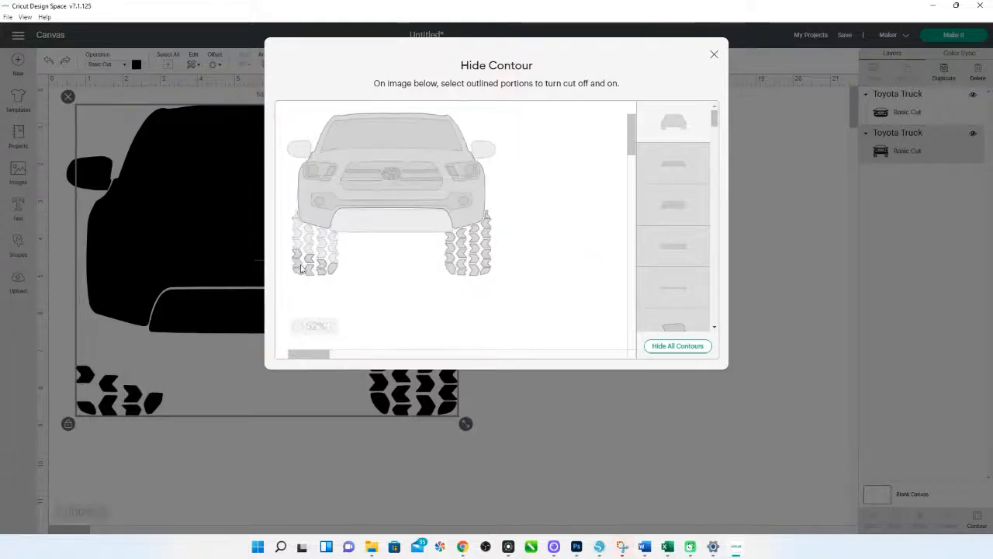
click(298, 264)
click(326, 259)
click(333, 259)
click(333, 247)
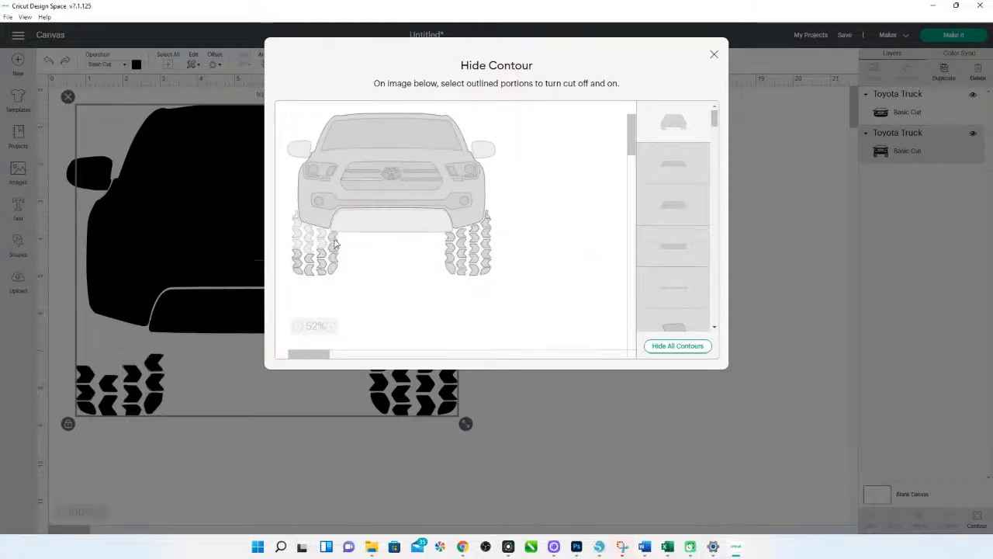
click(331, 237)
click(324, 243)
click(321, 236)
click(311, 237)
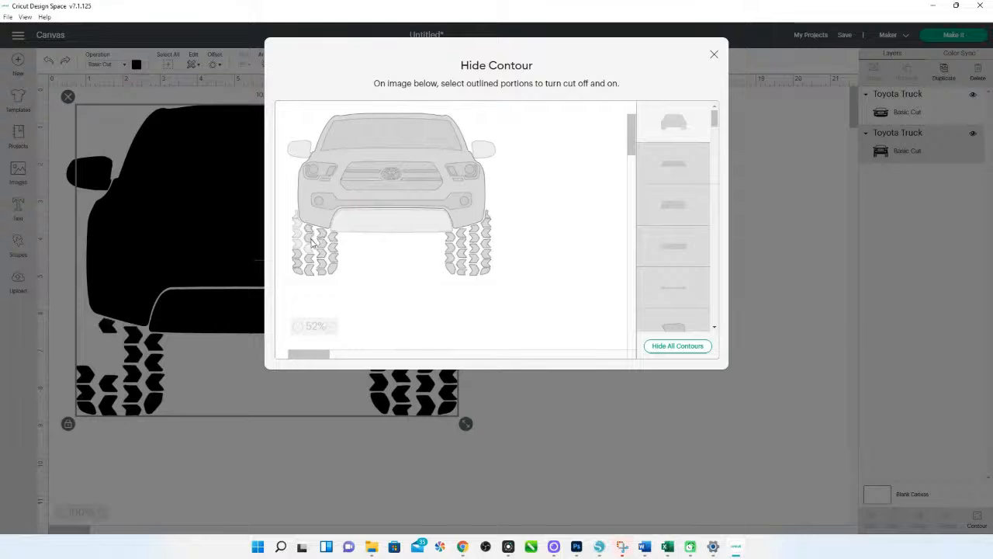
click(308, 248)
click(297, 247)
click(297, 236)
click(297, 226)
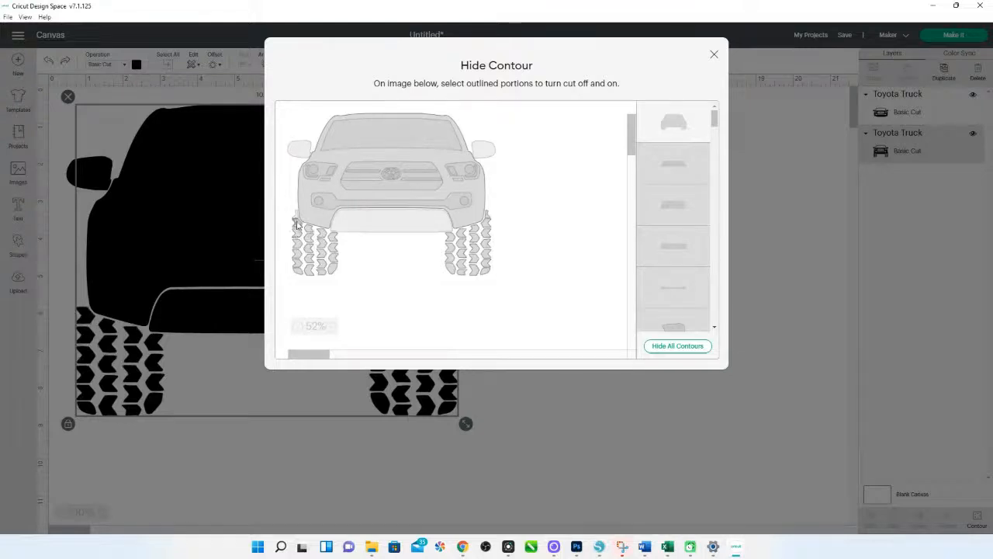
click(297, 221)
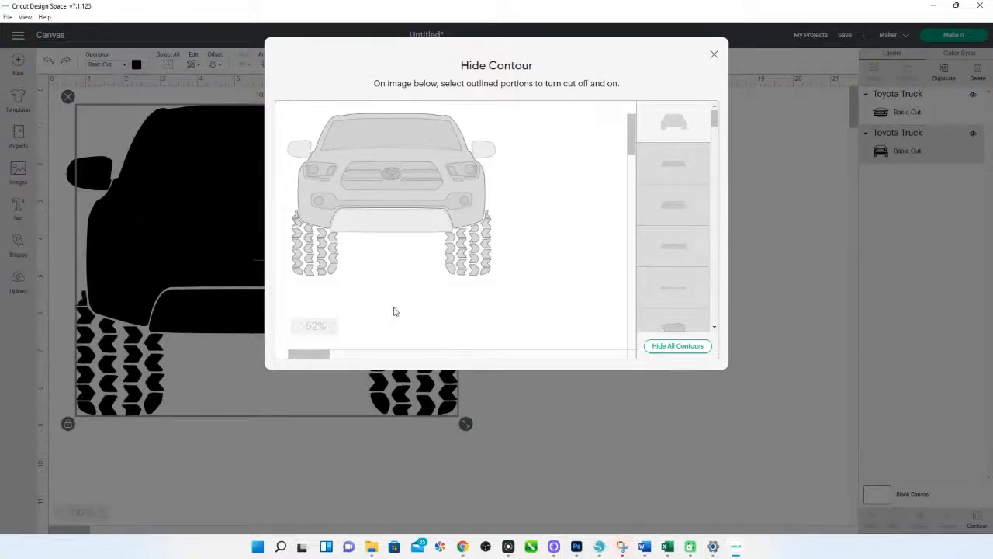
Hide the large body outline contour so the lower copy keeps only the tires, and close the contour editor
click(681, 127)
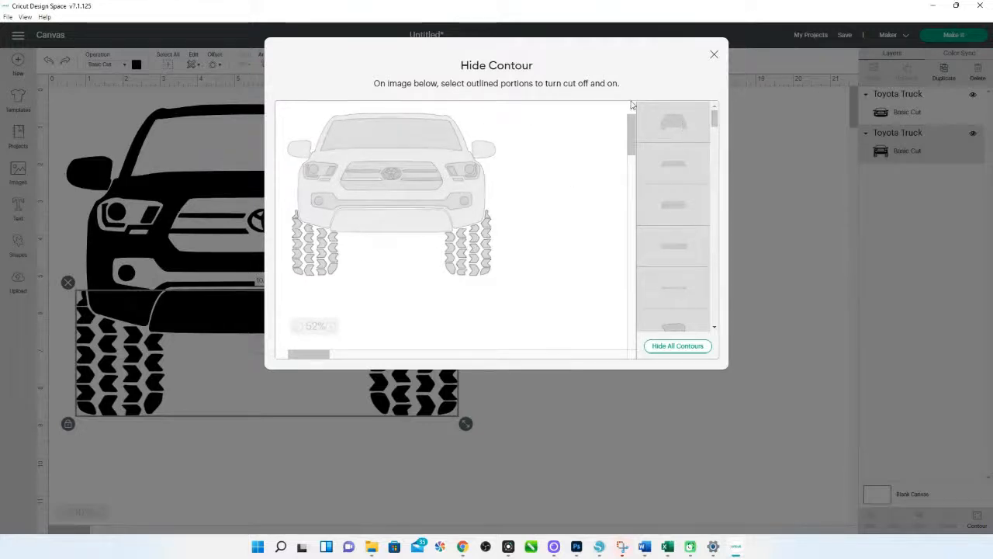
click(672, 125)
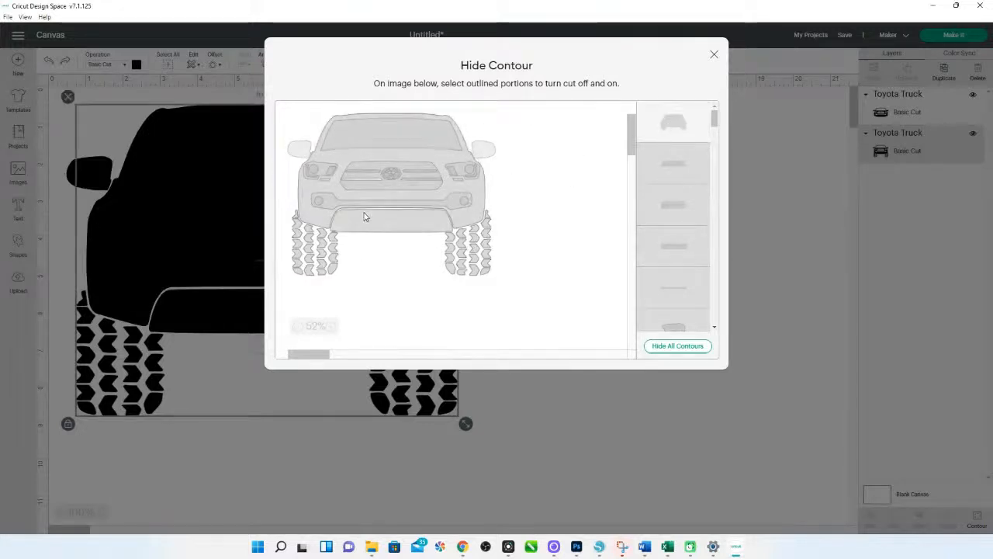
click(672, 121)
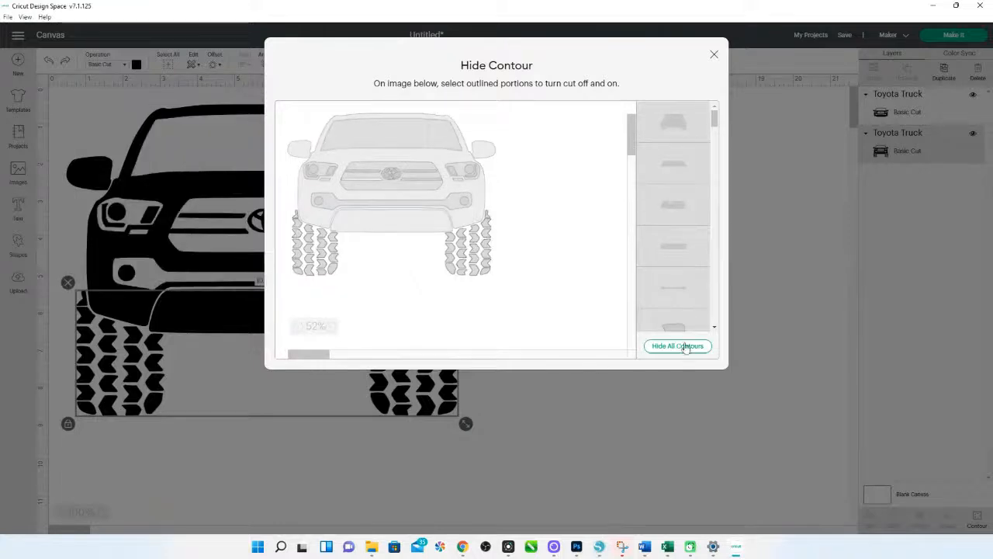
click(715, 56)
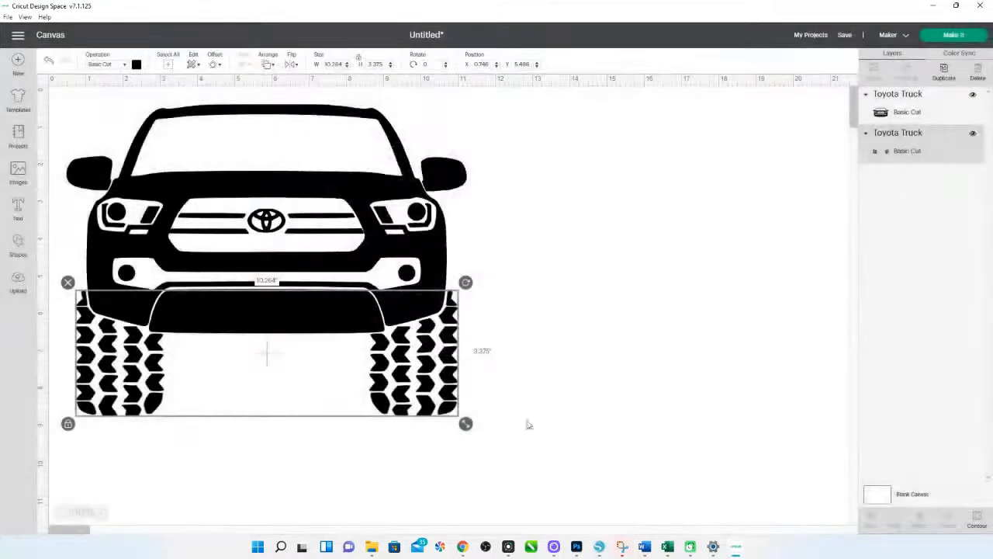
Move the tires-only layer down from the body to check the separation, and undo the move
drag(456, 394, 462, 443)
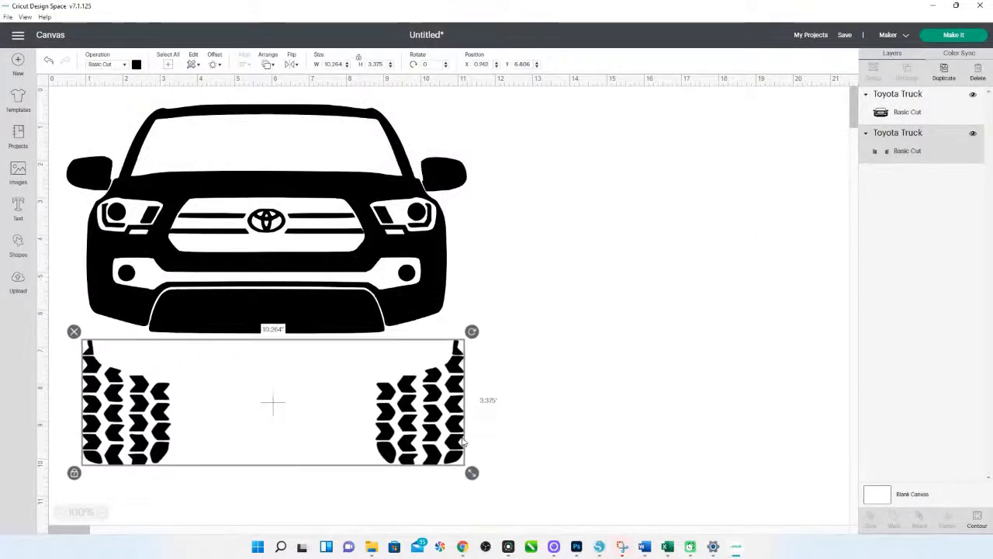
key(ctrl+z)
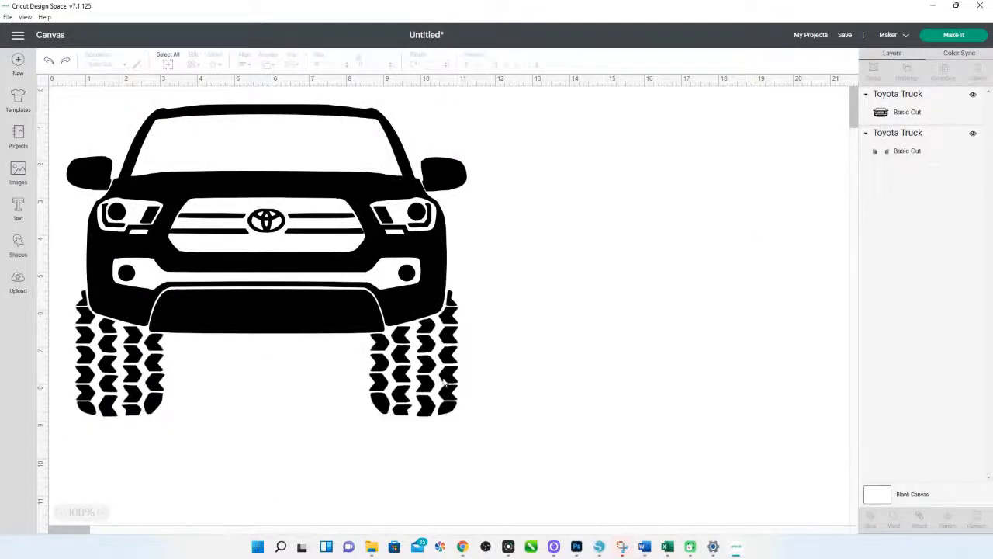
Duplicate the truck body layer and align the copy over the original at position X 0.5, Y 0.5
click(432, 247)
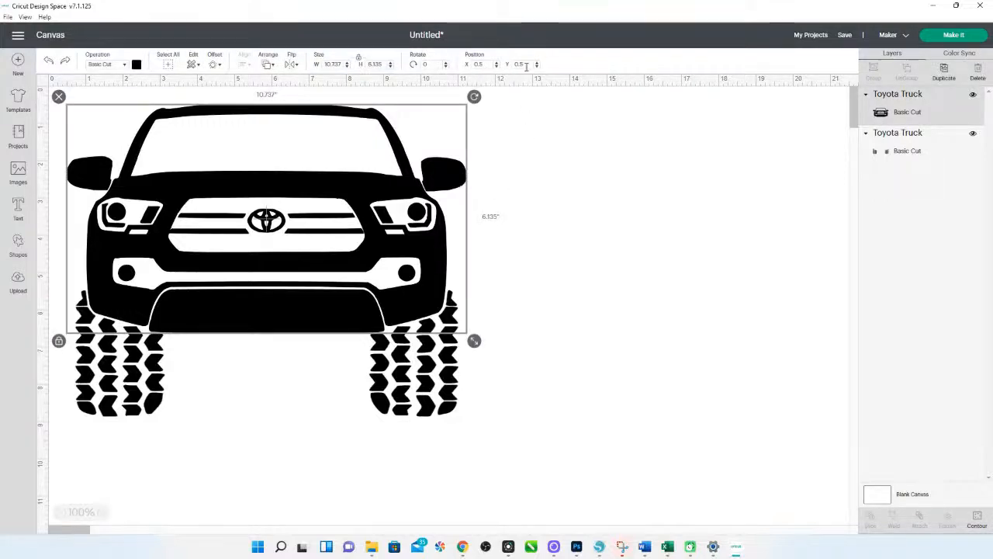
right_click(402, 187)
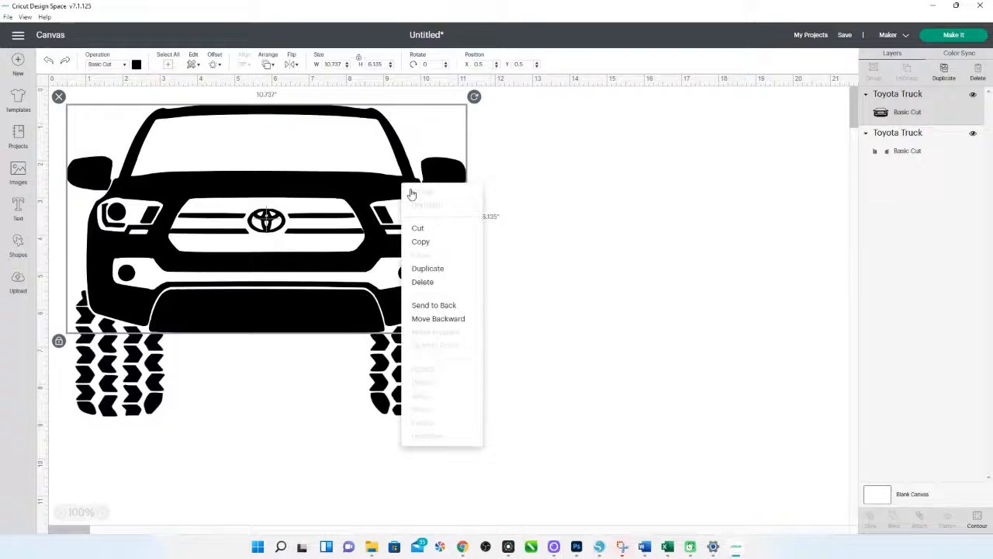
click(449, 274)
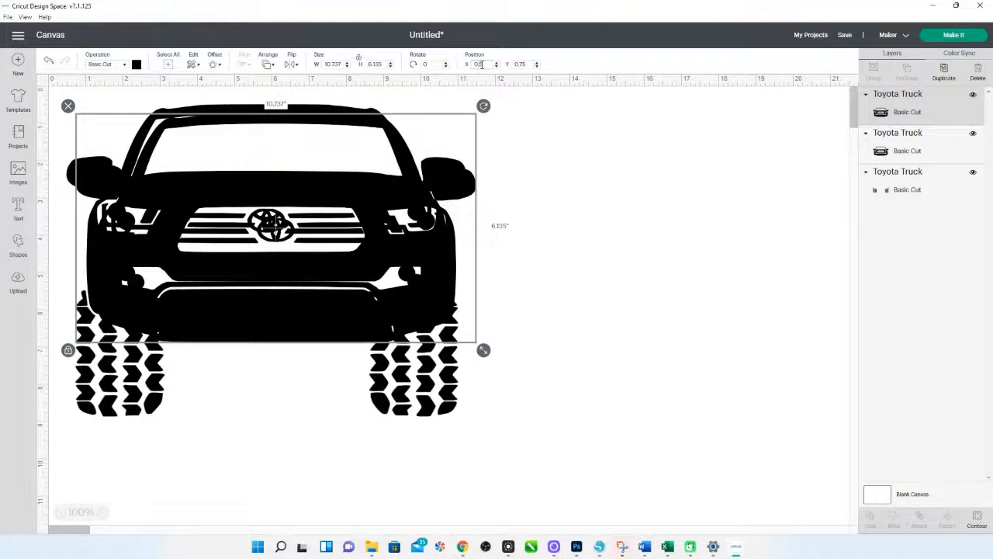
key(Tab)
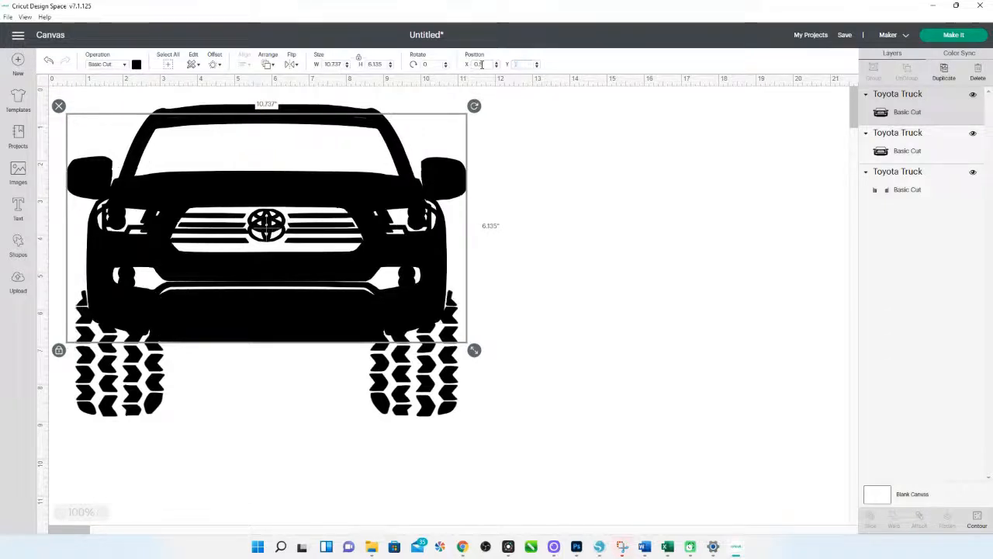
text(5)
key(Tab)
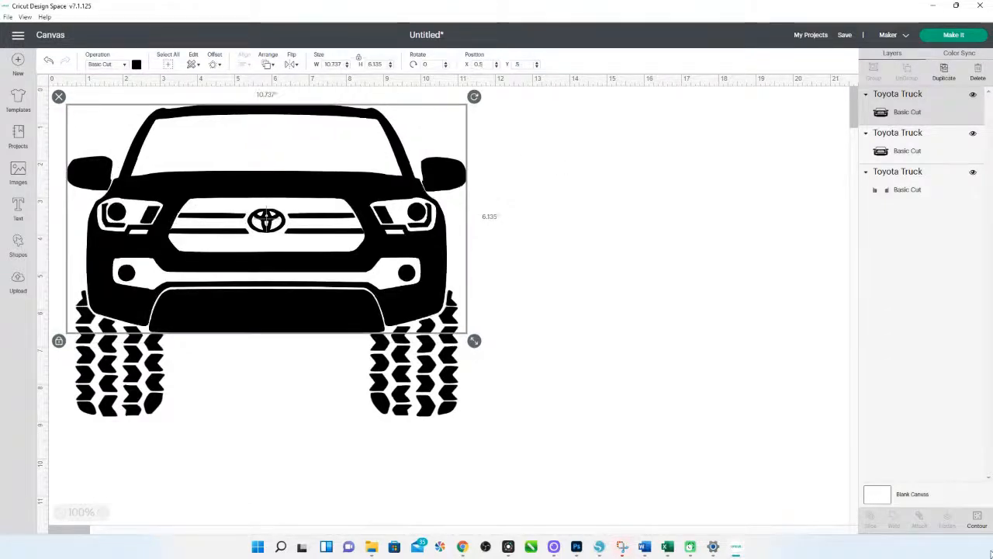
Hide all contours of the duplicated body to leave a solid silhouette, and close the contour editor
click(977, 518)
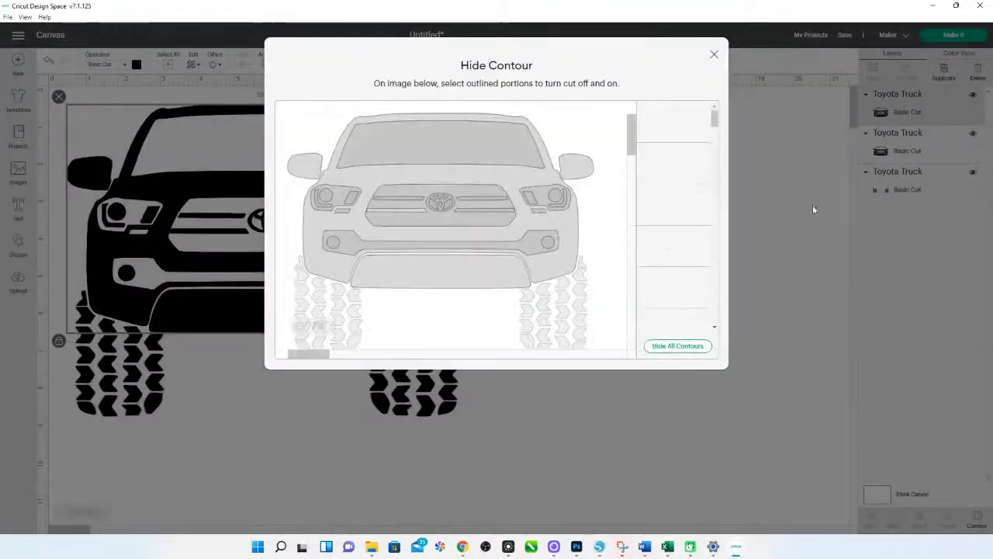
click(672, 347)
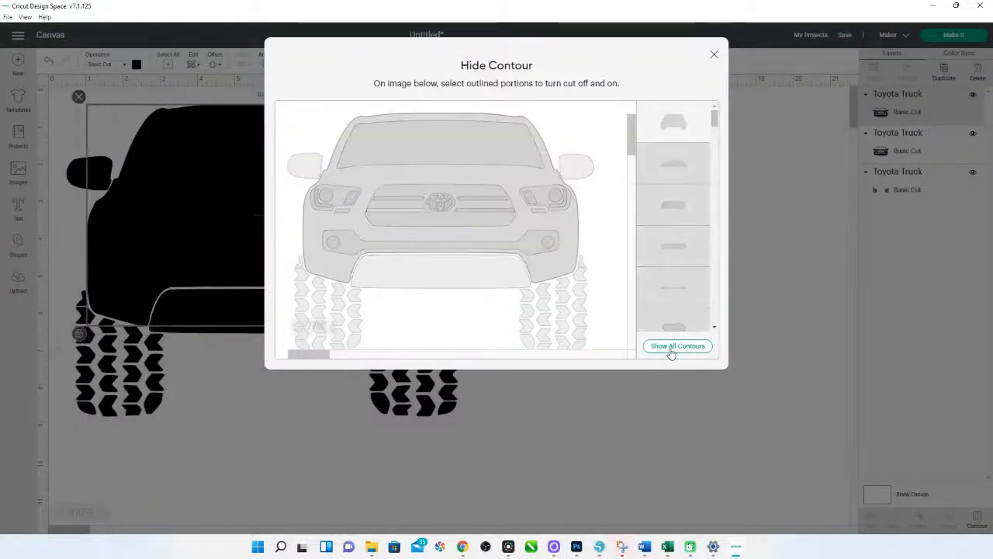
click(713, 57)
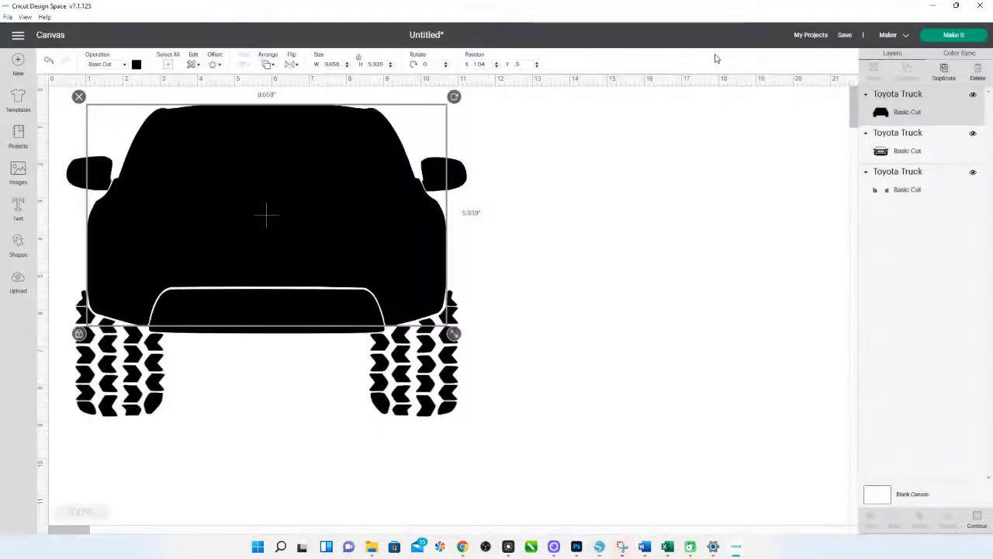
Select the original detailed body layer and hide its outer body contour, keeping the windshield, grille, lights, mirrors and bumper pieces
click(910, 150)
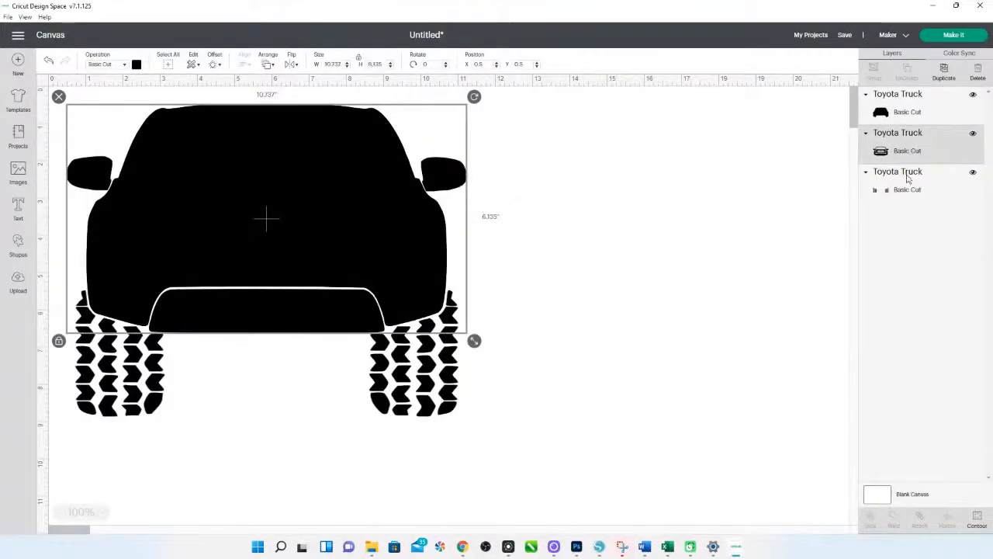
click(979, 525)
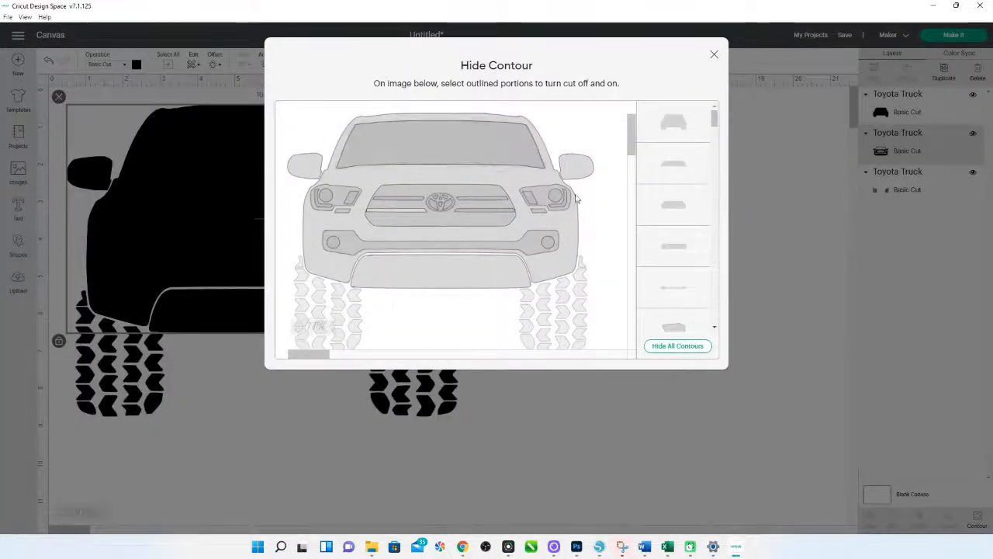
click(553, 181)
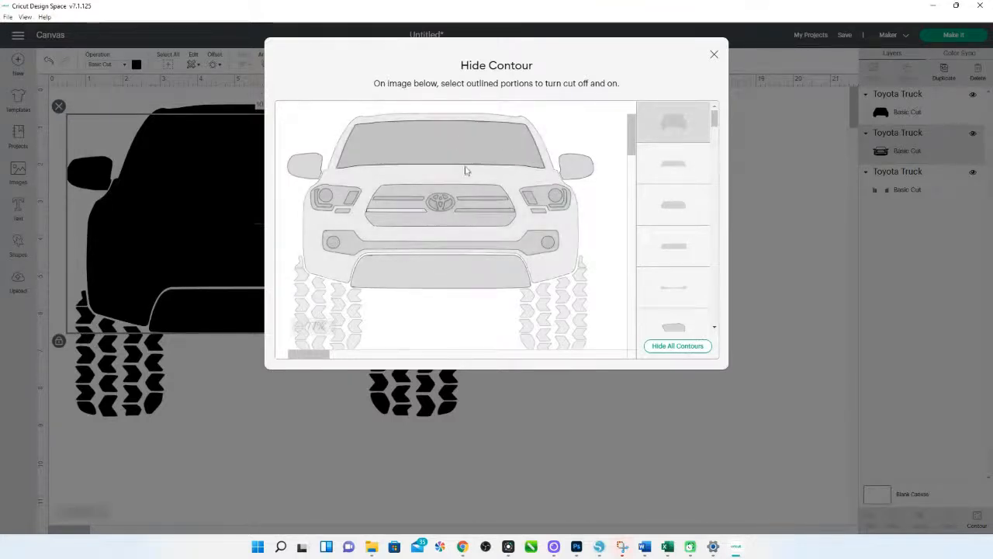
scroll(590, 318, down, 3)
scroll(598, 313, down, 2)
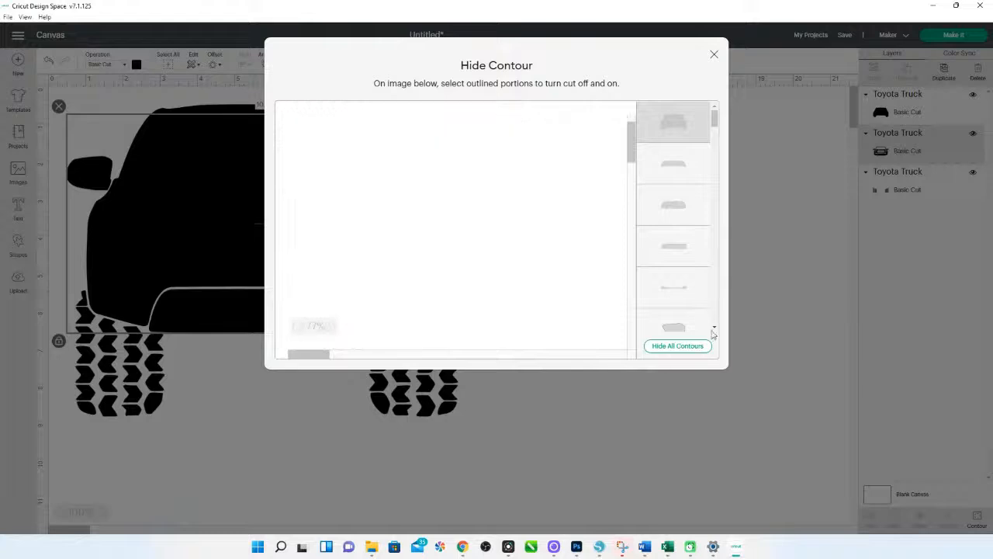
click(713, 56)
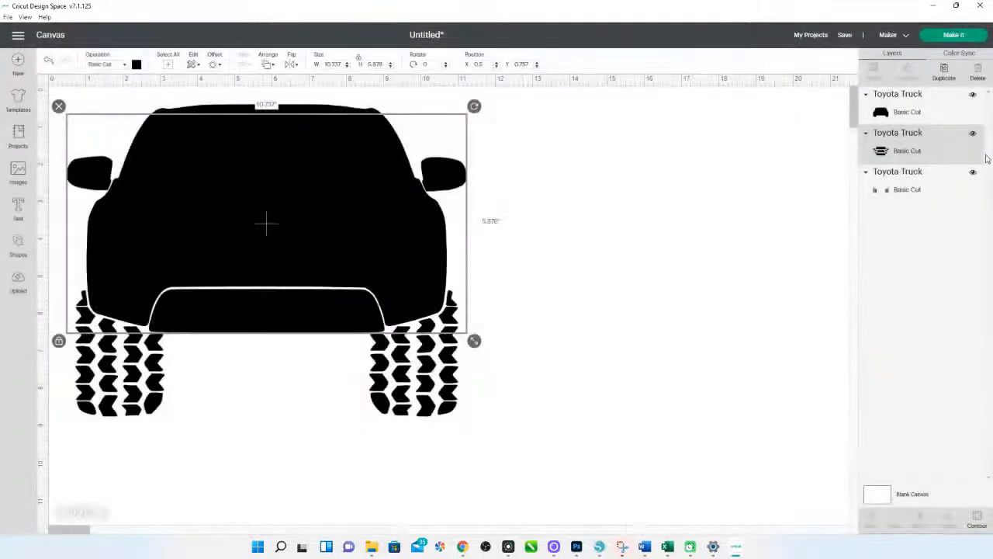
Recolour the body detail pieces blue and move their layer above the solid black silhouette
click(137, 66)
click(176, 144)
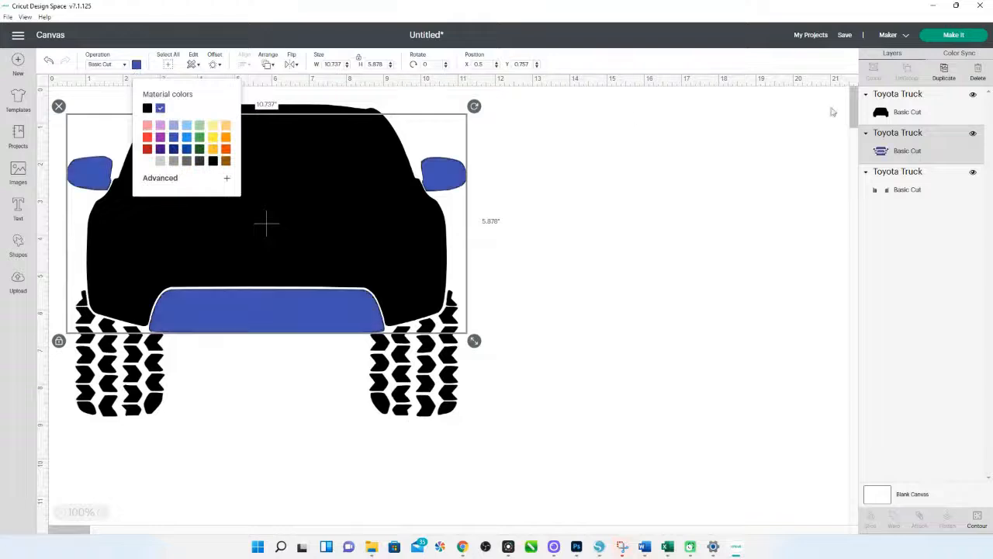
drag(900, 154, 897, 109)
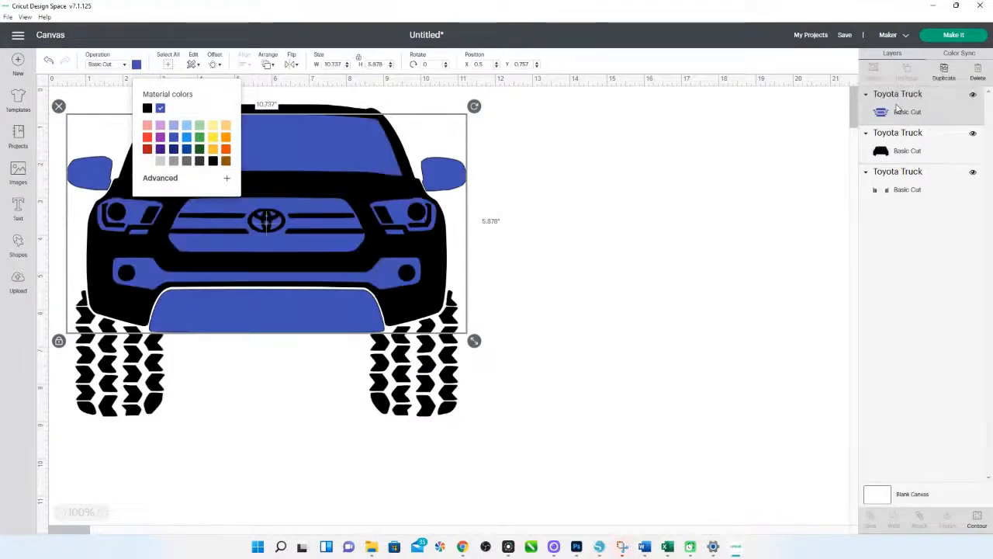
click(621, 237)
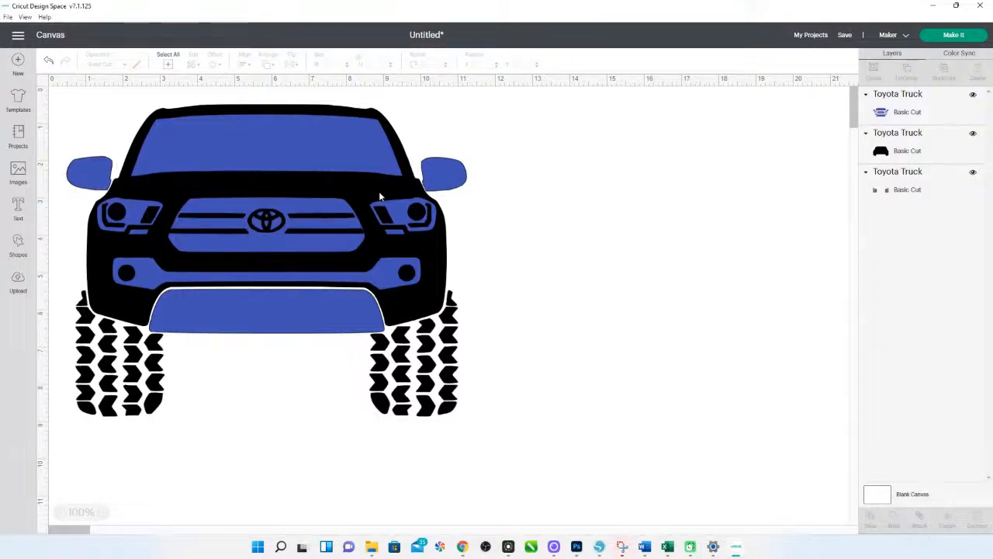
Switch to the truck design in Silhouette Studio
click(601, 548)
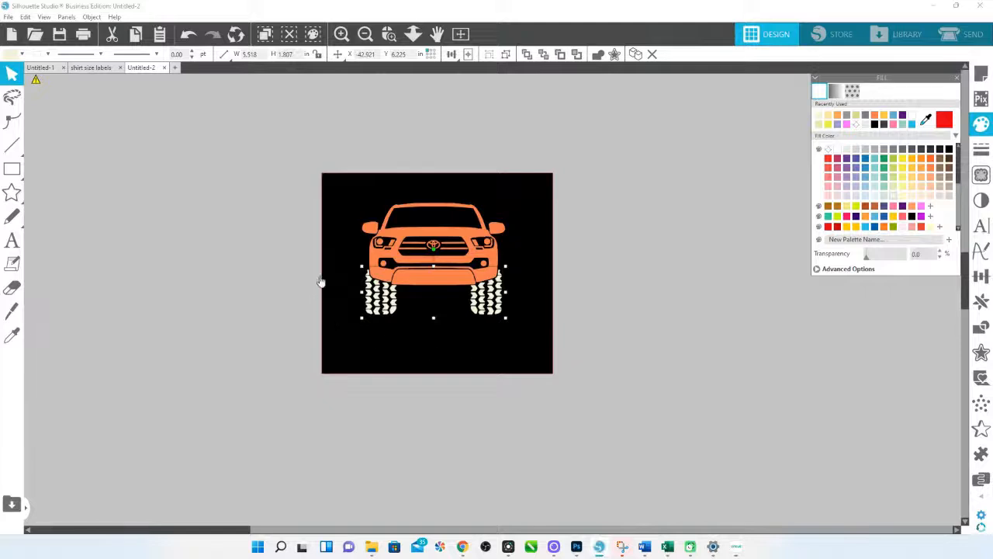